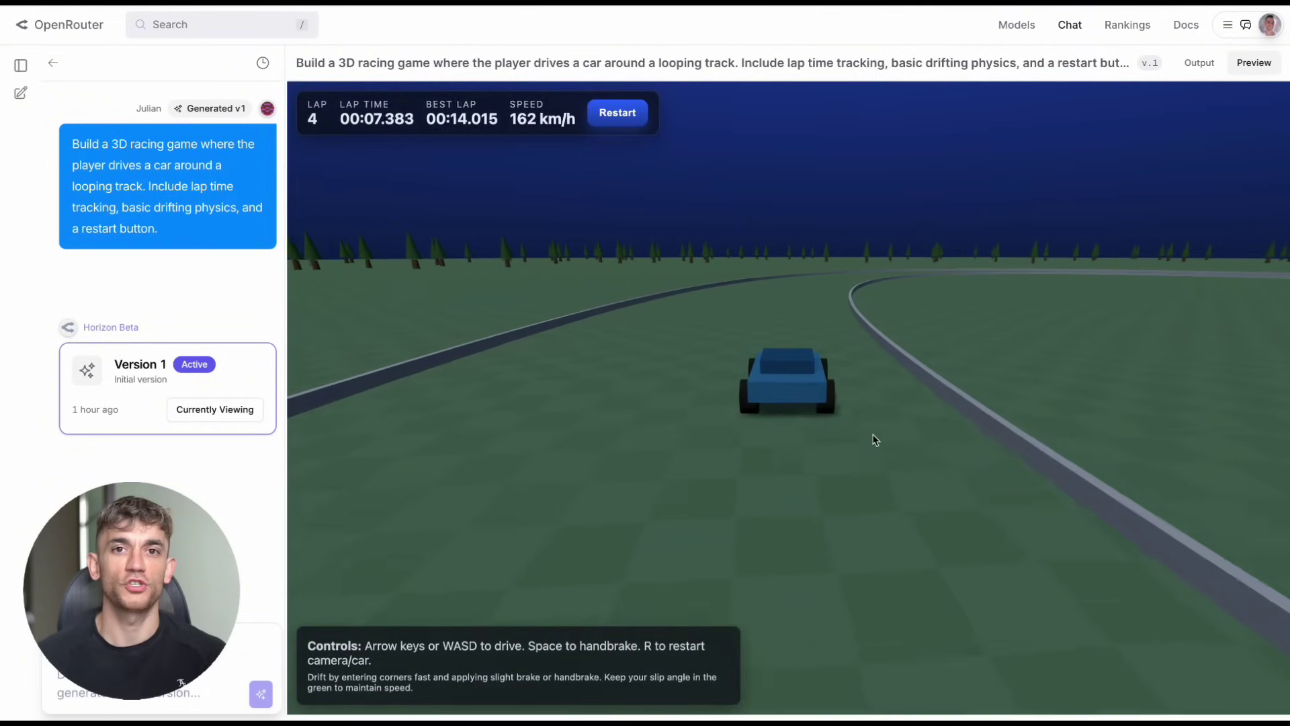
Try out the generated 3D racing, fishing and Minecraft-style voxel world games in their previews.
{"action": "key", "text": "Up"}
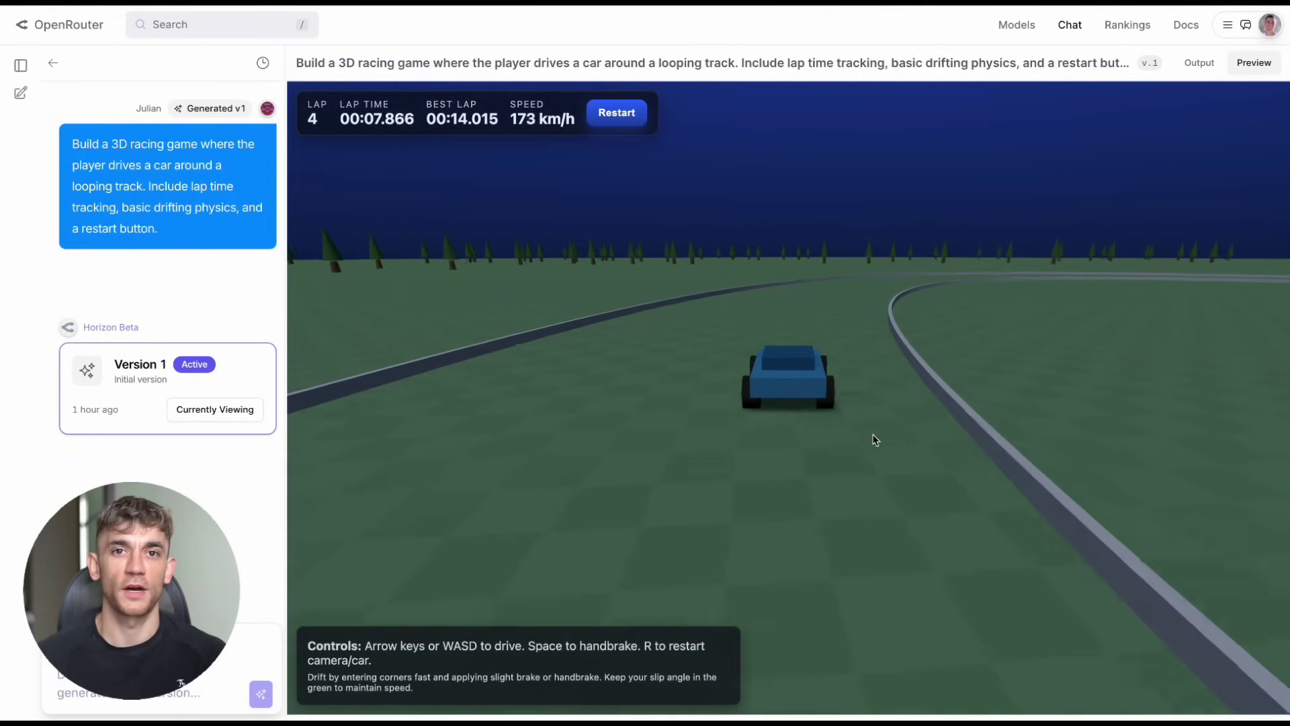
{"action": "key", "text": "Right"}
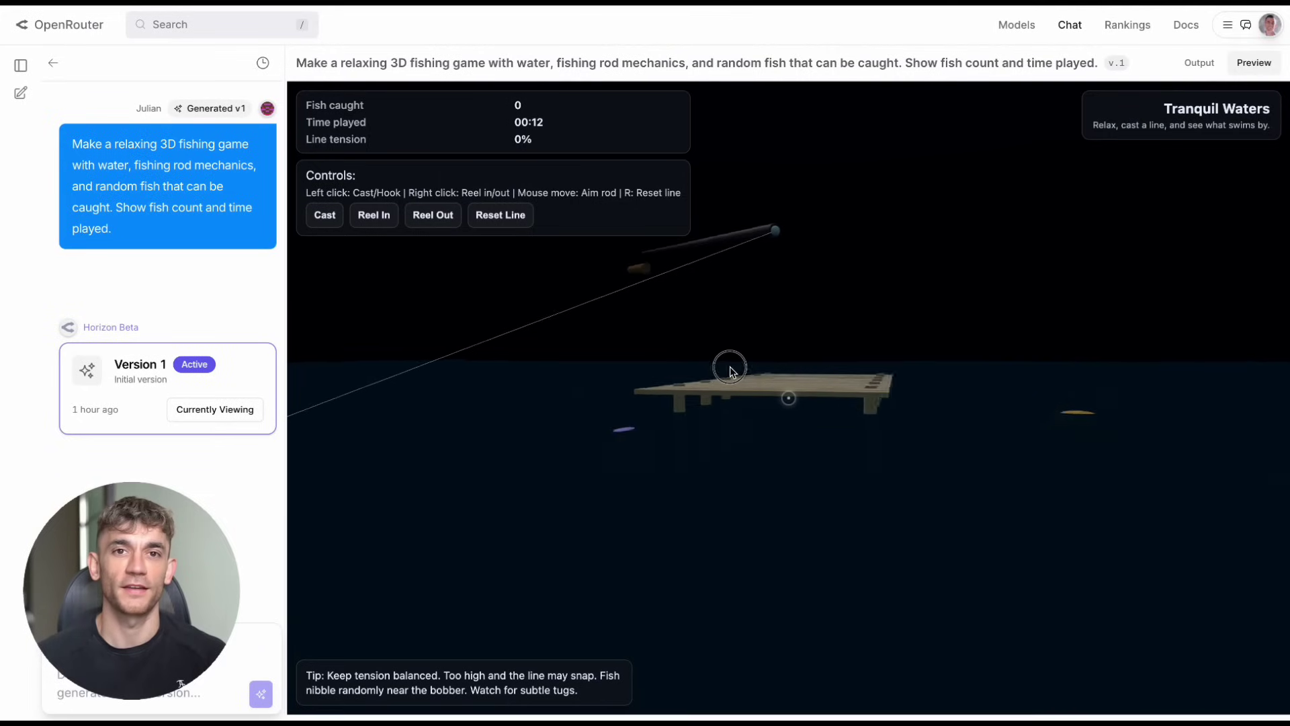
{"action": "left_click_drag", "start_coordinate": [729, 366], "coordinate": [939, 422]}
{"action": "scroll", "coordinate": [979, 415], "scroll_direction": "down", "scroll_amount": 10}
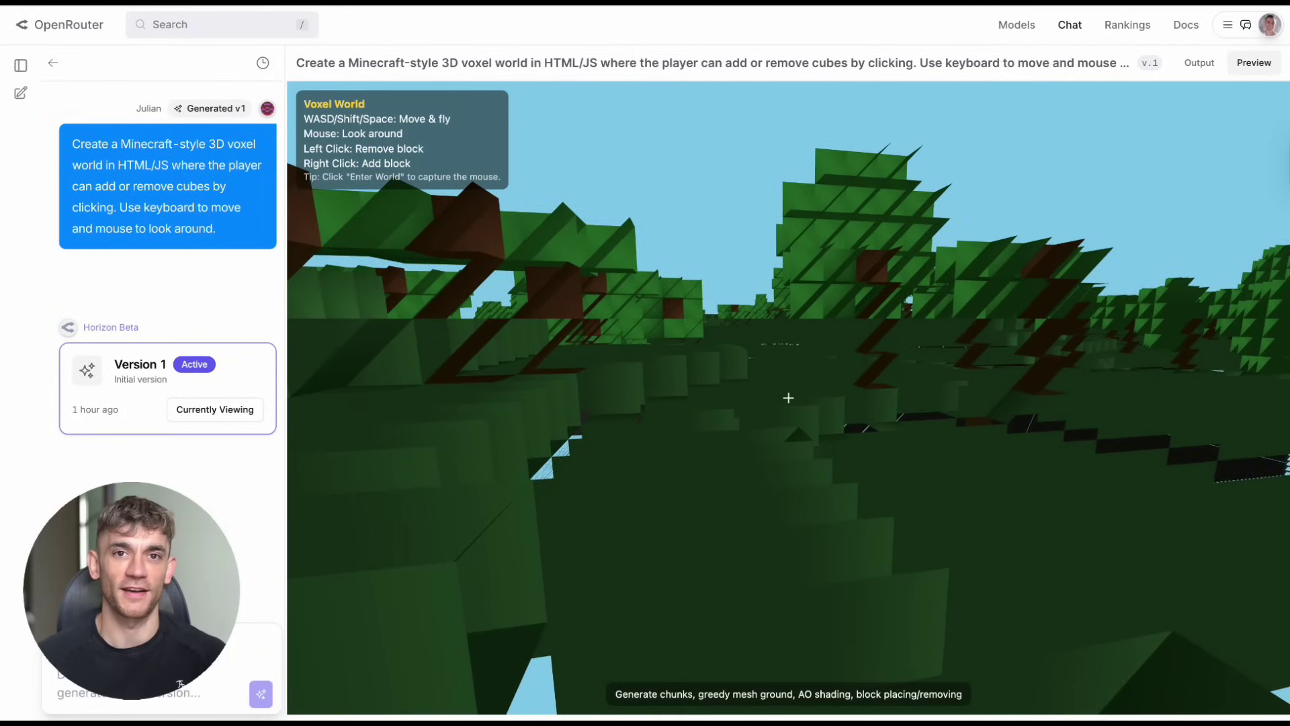
{"action": "key", "text": "w"}
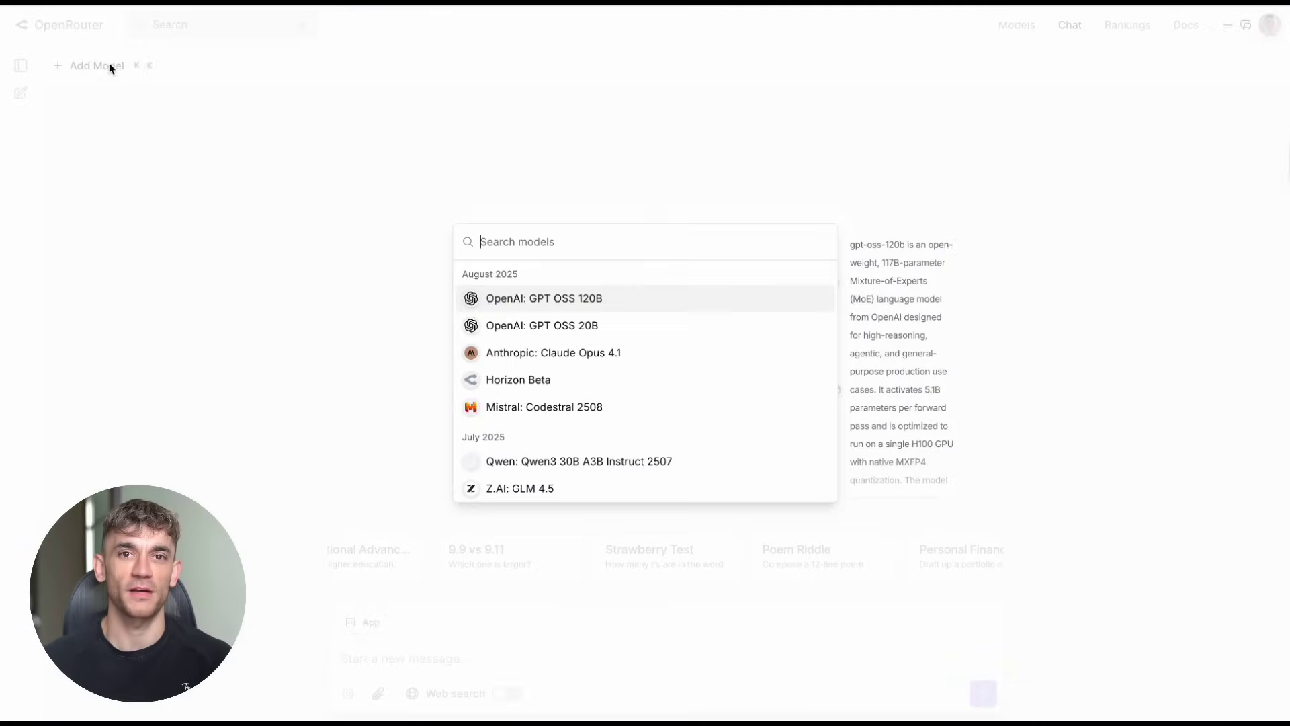
Add the Horizon Beta model and open the artifact from the earlier minimal 3D game prototype chat.
{"action": "left_click", "coordinate": [614, 383]}
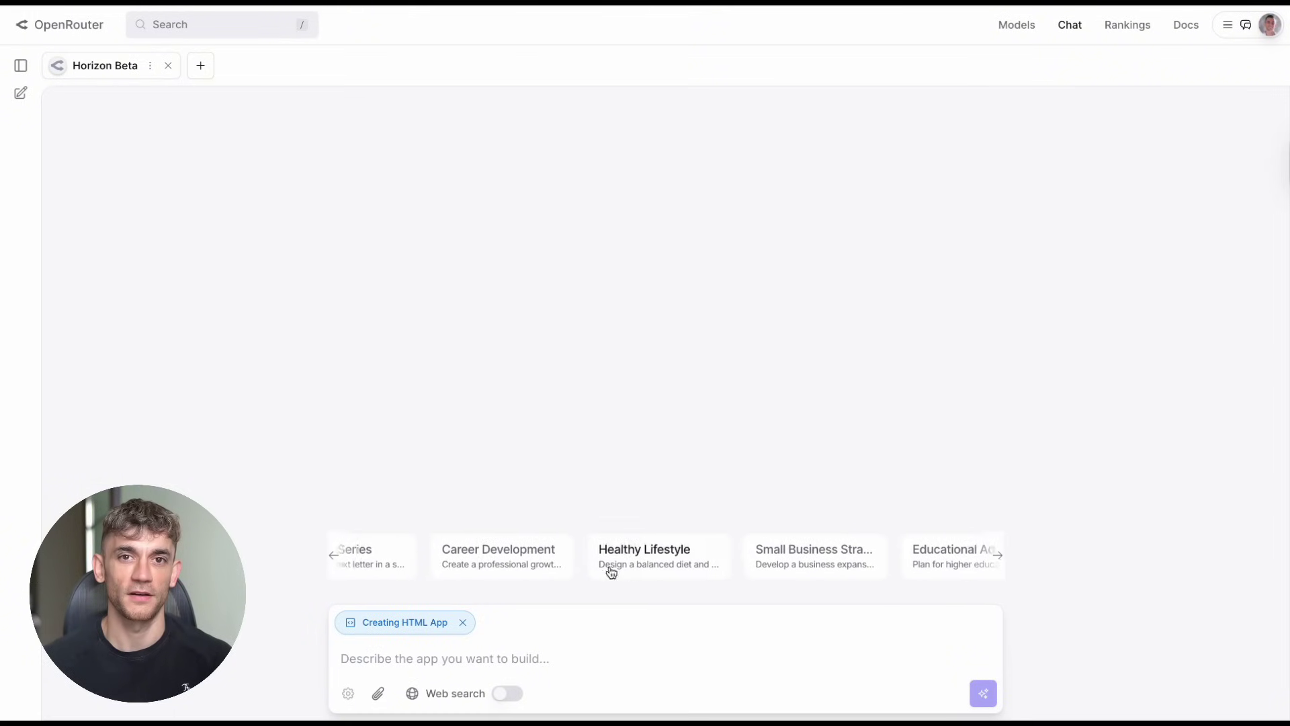
{"action": "left_click", "coordinate": [21, 65]}
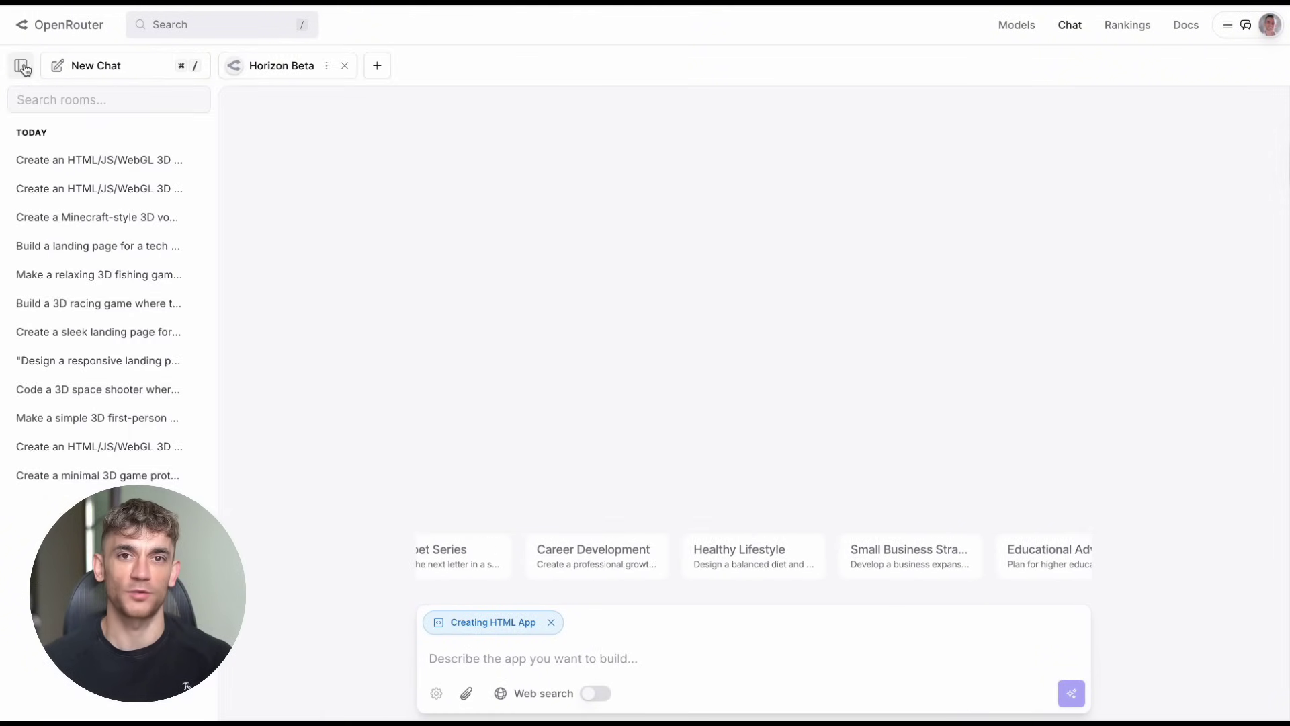
{"action": "left_click", "coordinate": [118, 477]}
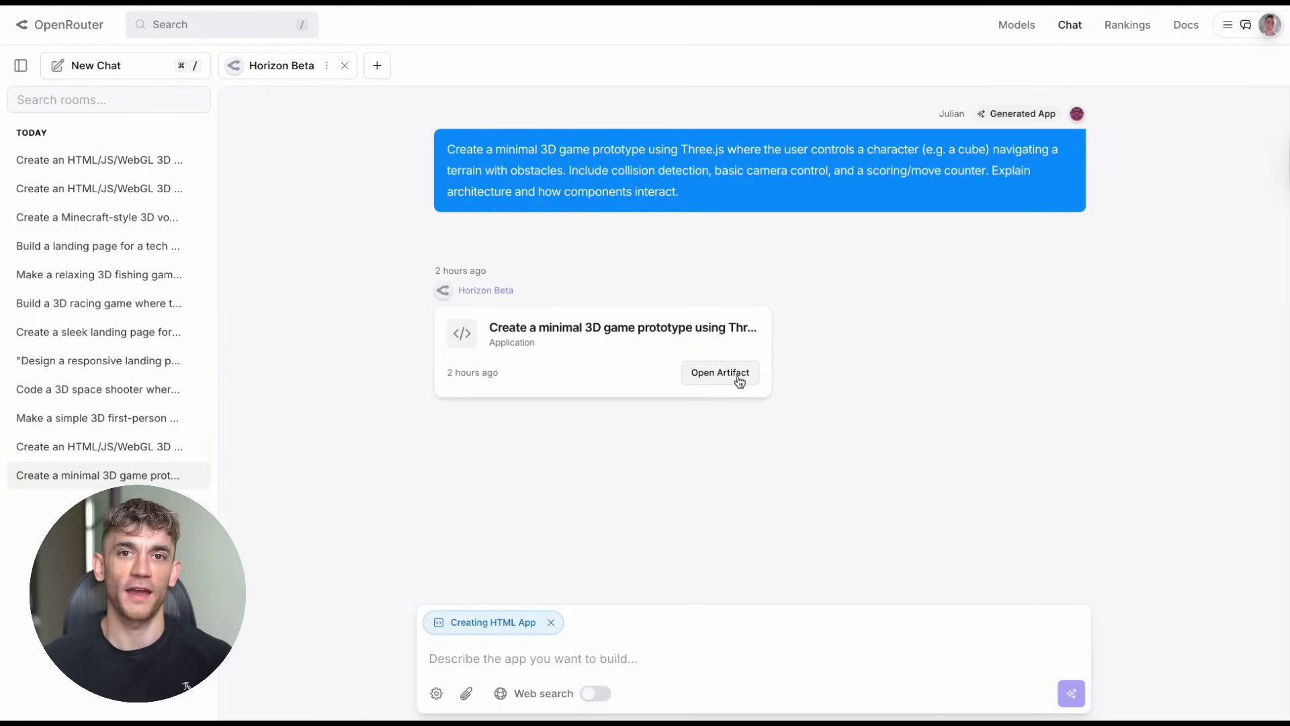
{"action": "left_click", "coordinate": [720, 372]}
Highlight the Three.js game prompt, widen the game preview as far as possible and hide the chat list.
{"action": "triple_click", "coordinate": [339, 208]}
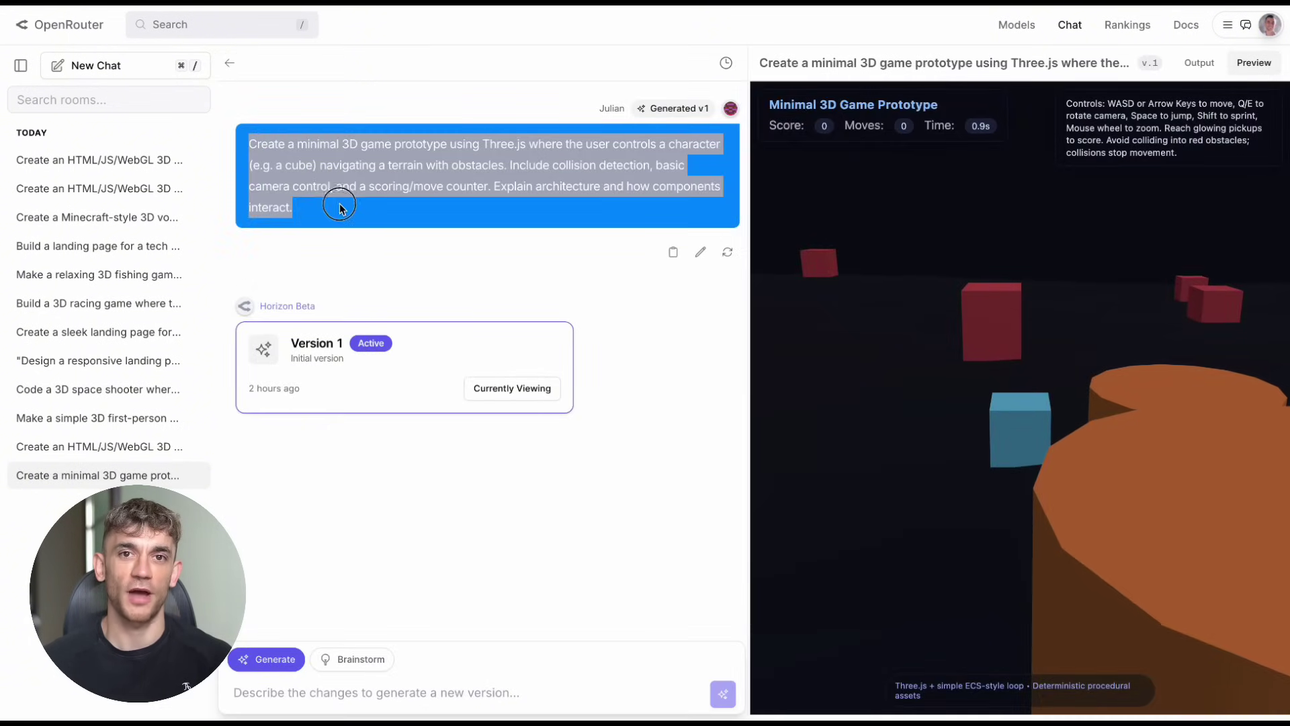
{"action": "left_click", "coordinate": [603, 174]}
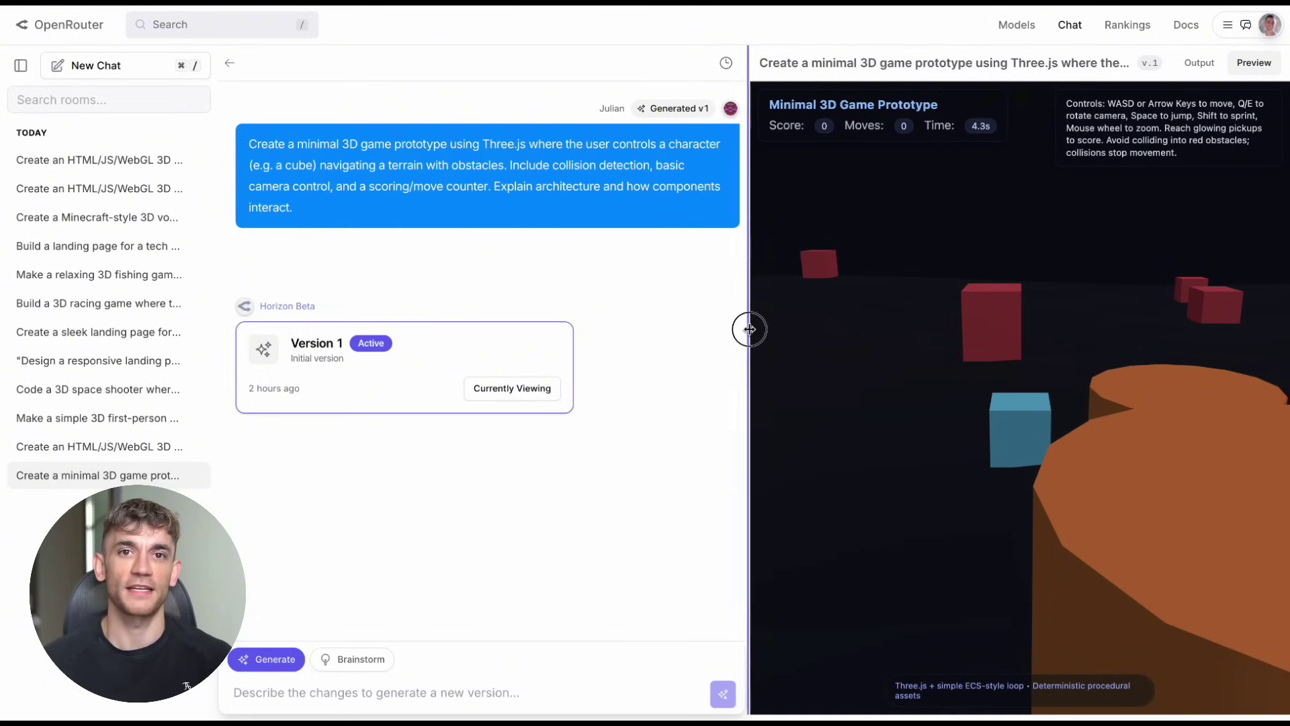
{"action": "left_click_drag", "start_coordinate": [749, 329], "coordinate": [274, 321]}
{"action": "left_click", "coordinate": [21, 66]}
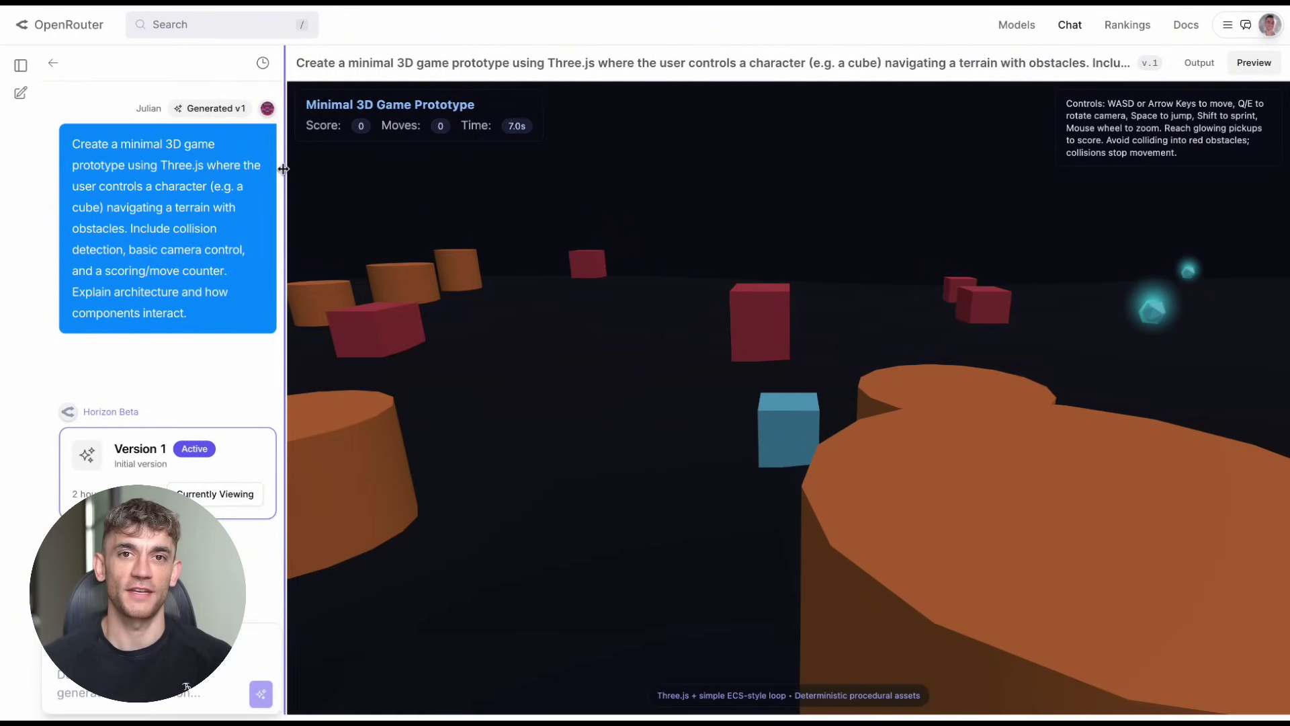
Zoom the game camera out and steer the blue cube to the nearest glowing pickup beside the red blocks.
{"action": "scroll", "coordinate": [985, 456], "scroll_direction": "down", "scroll_amount": 4}
{"action": "scroll", "coordinate": [985, 456], "scroll_direction": "up", "scroll_amount": 4}
{"action": "scroll", "coordinate": [985, 456], "scroll_direction": "down", "scroll_amount": 4}
{"action": "scroll", "coordinate": [986, 456], "scroll_direction": "up", "scroll_amount": 2}
{"action": "scroll", "coordinate": [985, 457], "scroll_direction": "down", "scroll_amount": 3}
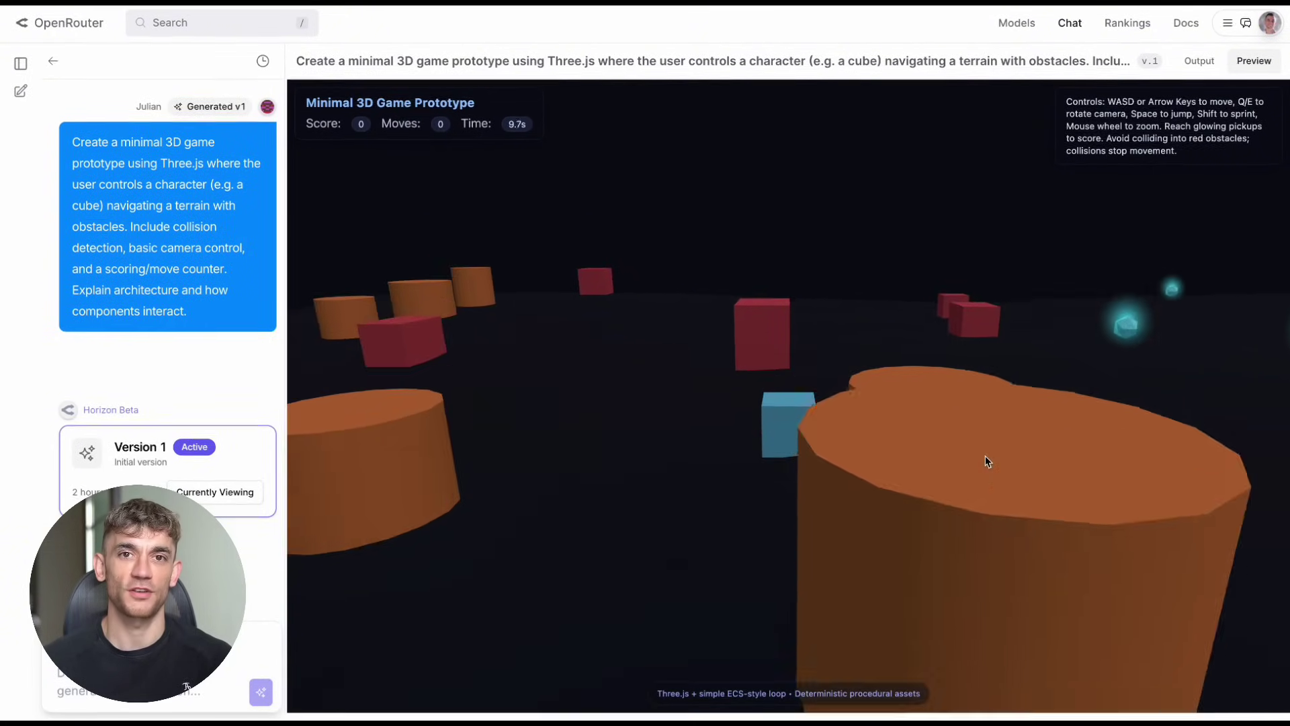
{"action": "left_click", "coordinate": [985, 394]}
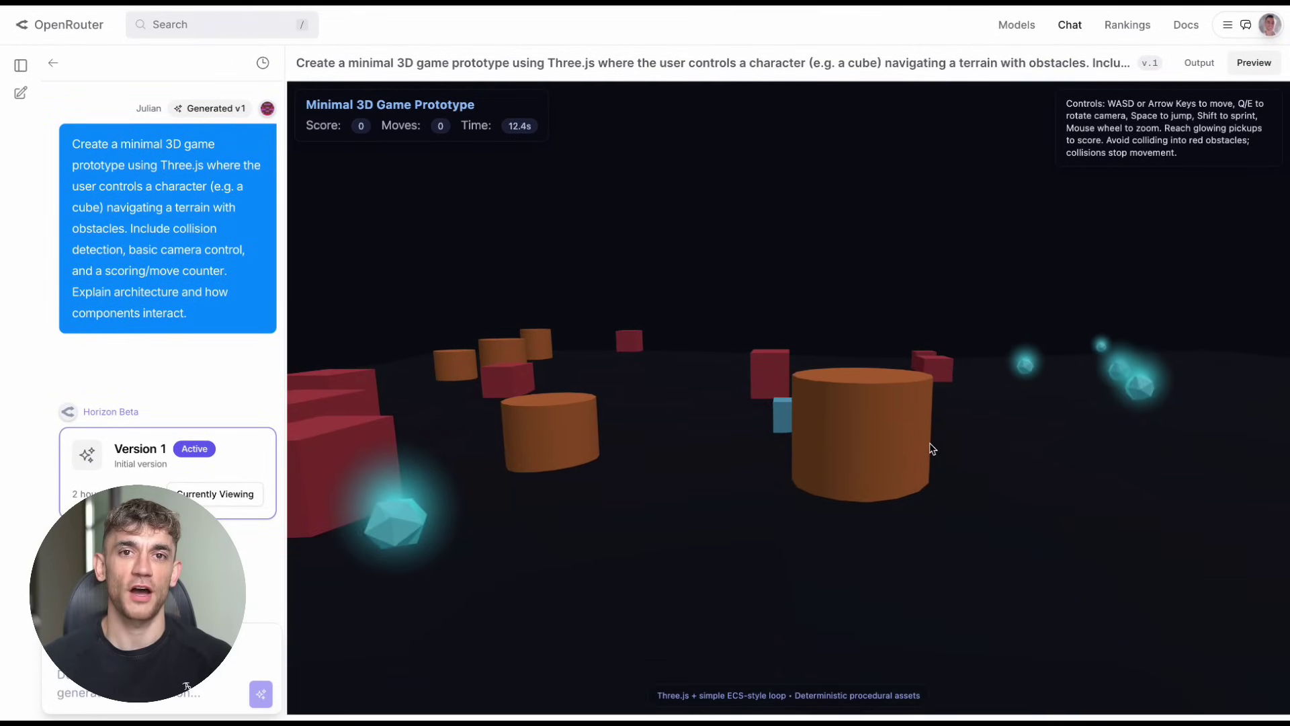
{"action": "key", "text": "a"}
{"action": "key", "text": "w"}
{"action": "key", "text": "s"}
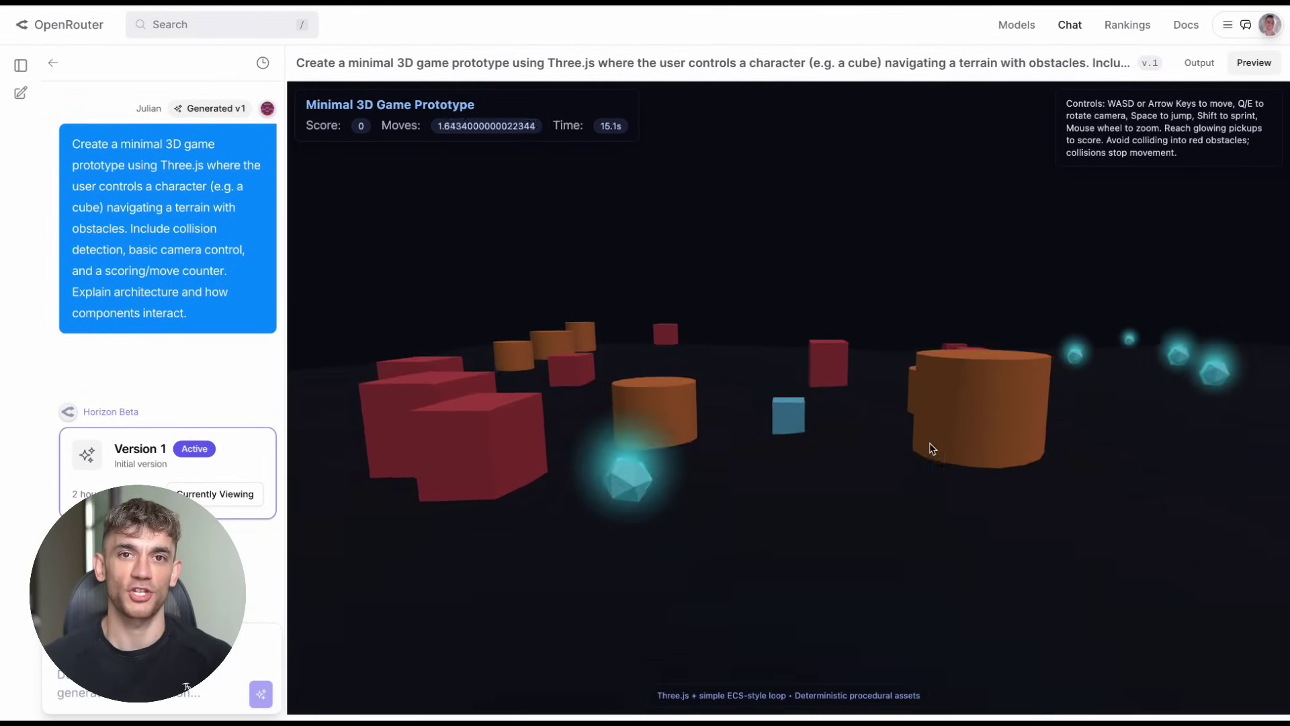
{"action": "key", "text": "a"}
{"action": "key", "text": "d"}
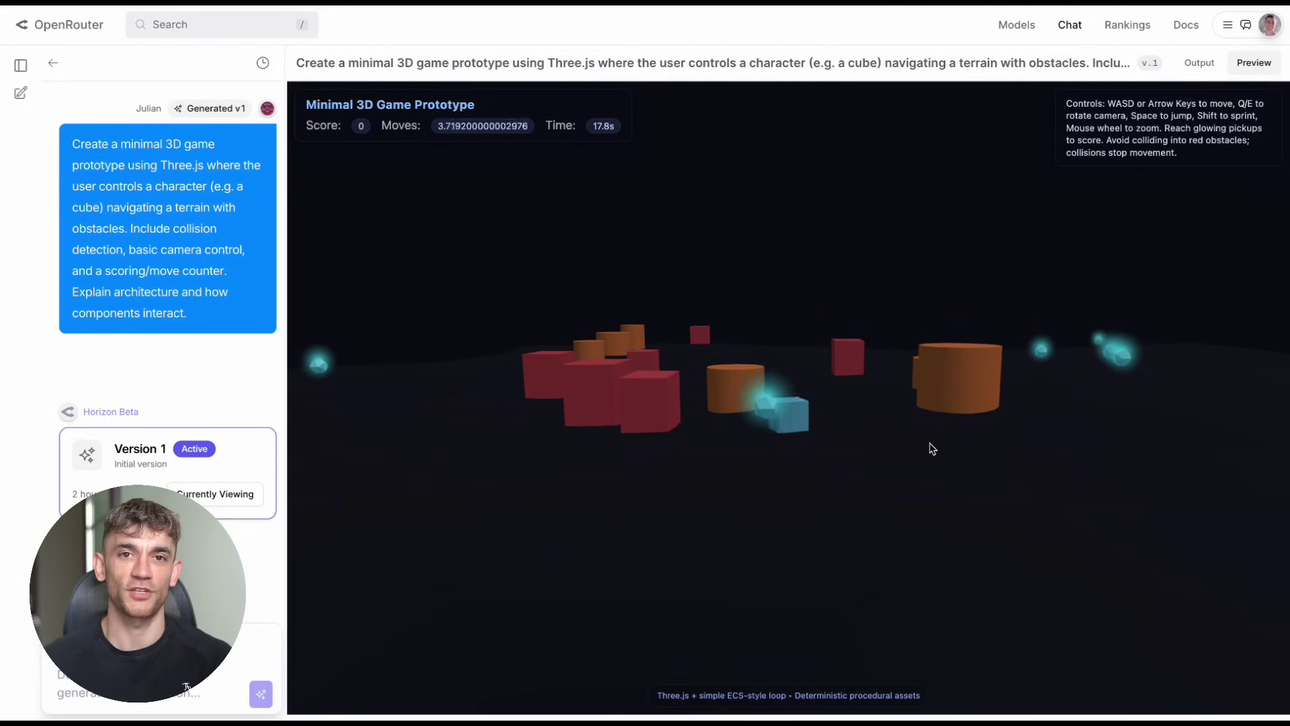
{"action": "key", "text": "d"}
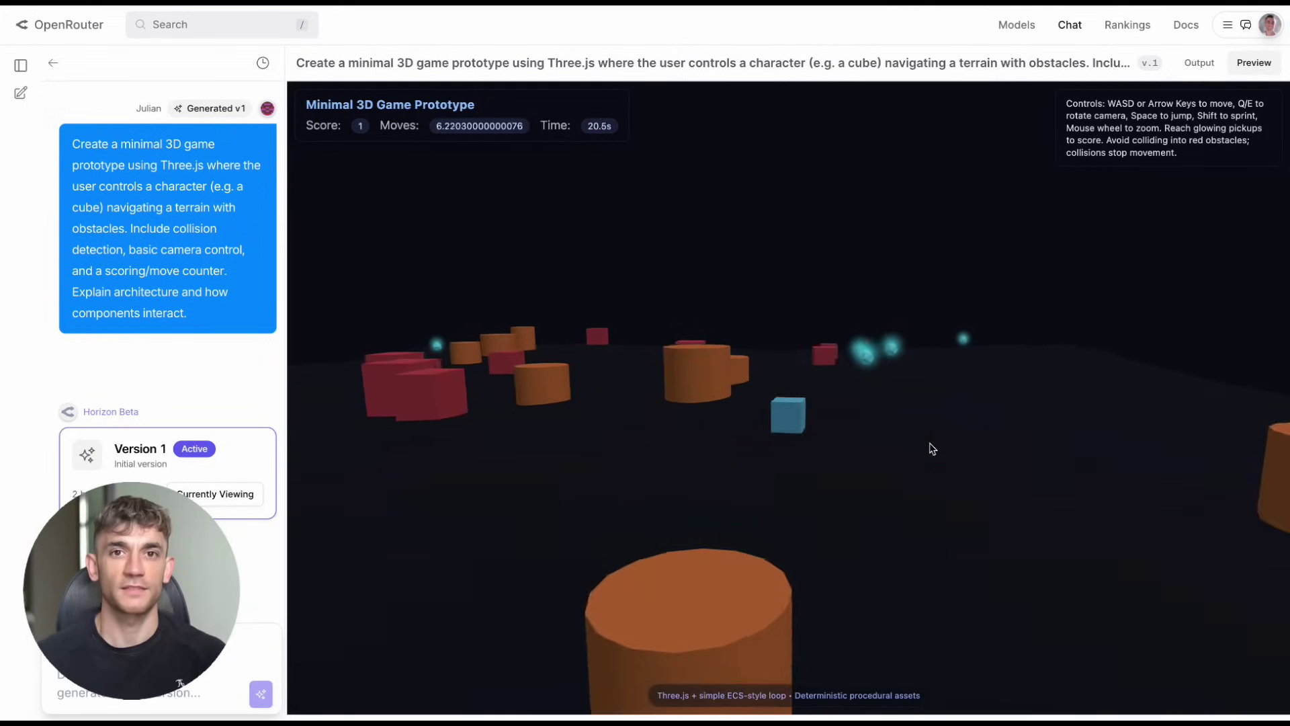
Move the blue cube past the orange cylinders to collect further glowing pickups, rotating the camera as needed.
{"action": "key", "text": "w"}
{"action": "key", "text": "w"}
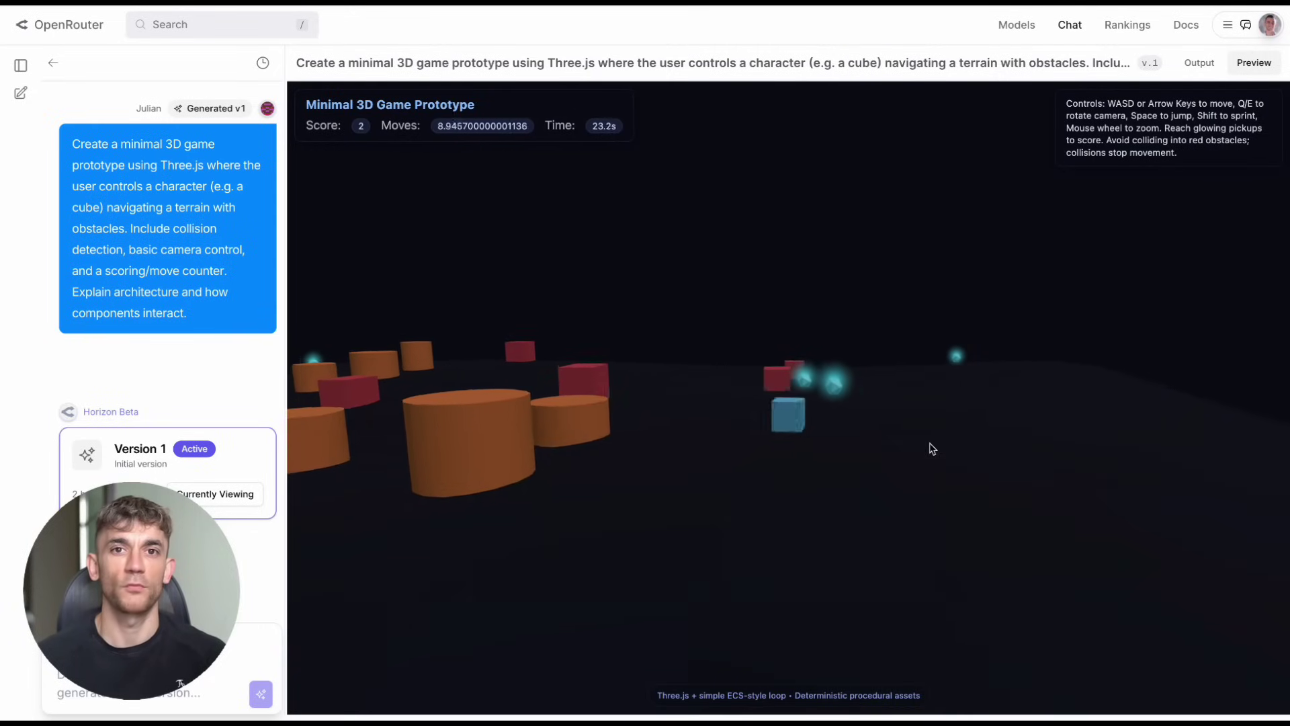
{"action": "key", "text": "e"}
{"action": "key", "text": "a"}
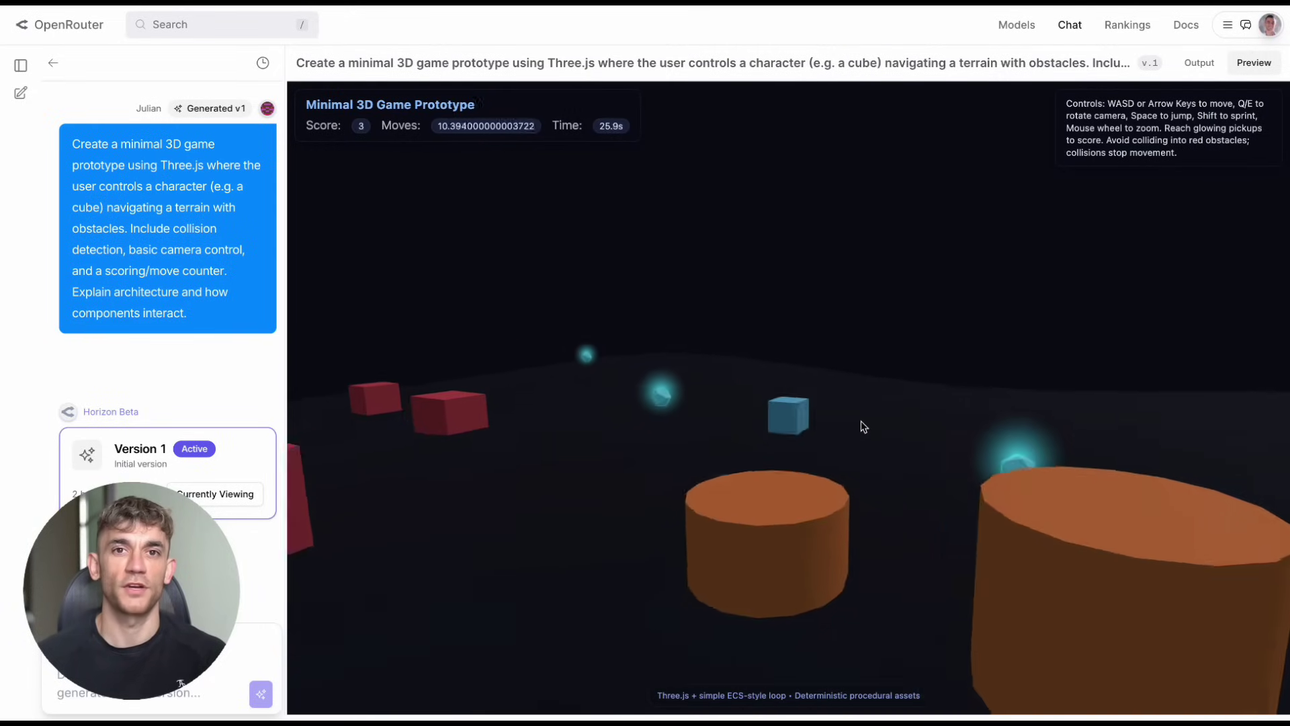
{"action": "key", "text": "s"}
{"action": "key", "text": "w"}
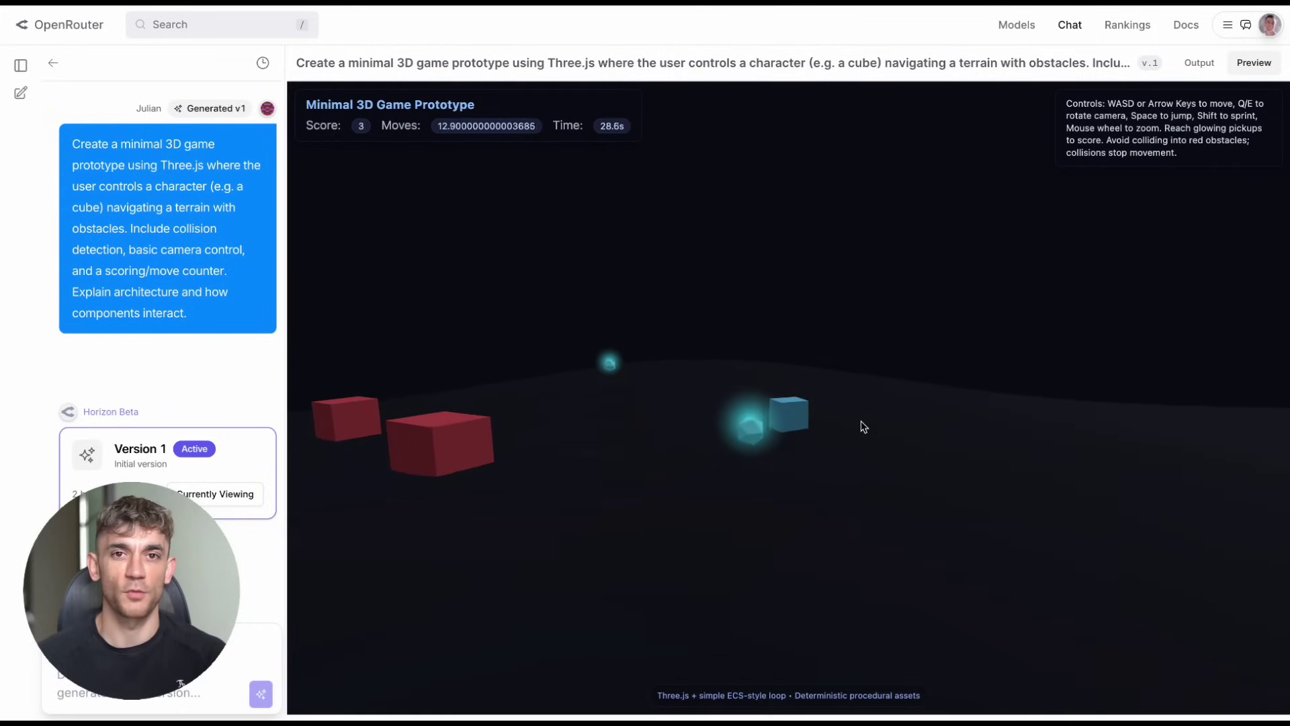
{"action": "key", "text": "w"}
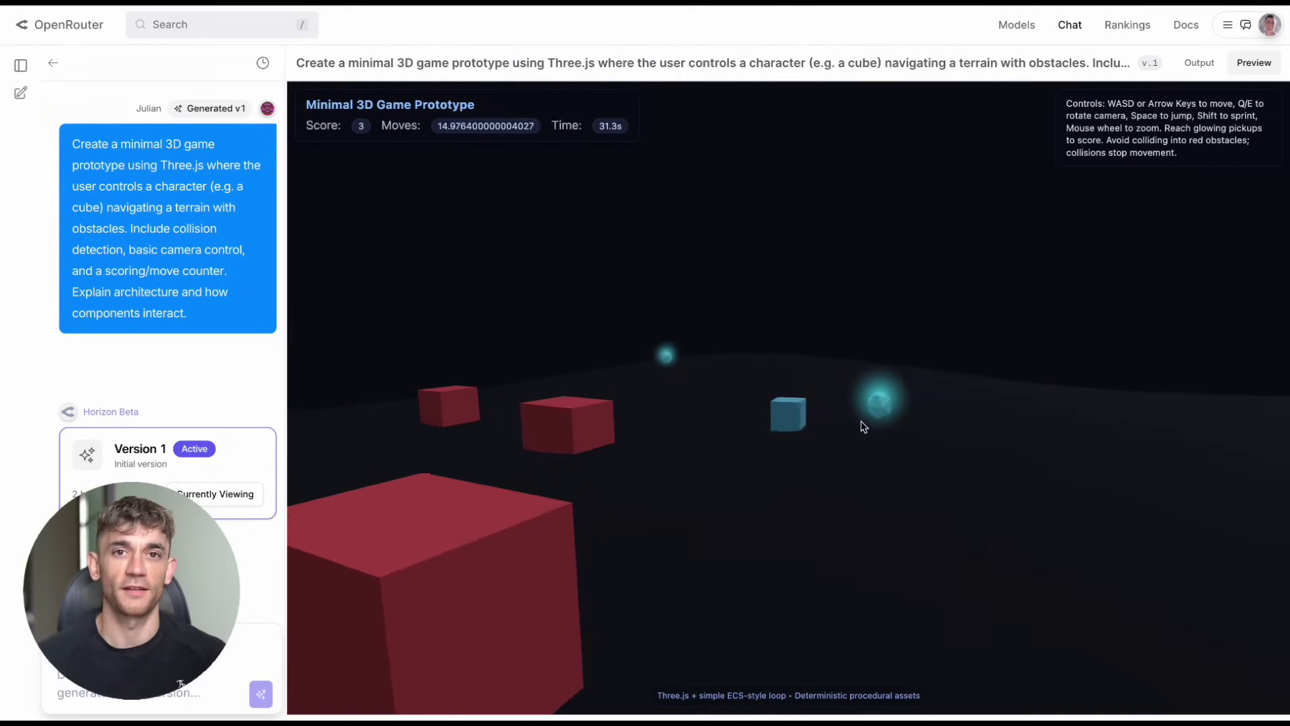
{"action": "key", "text": "w"}
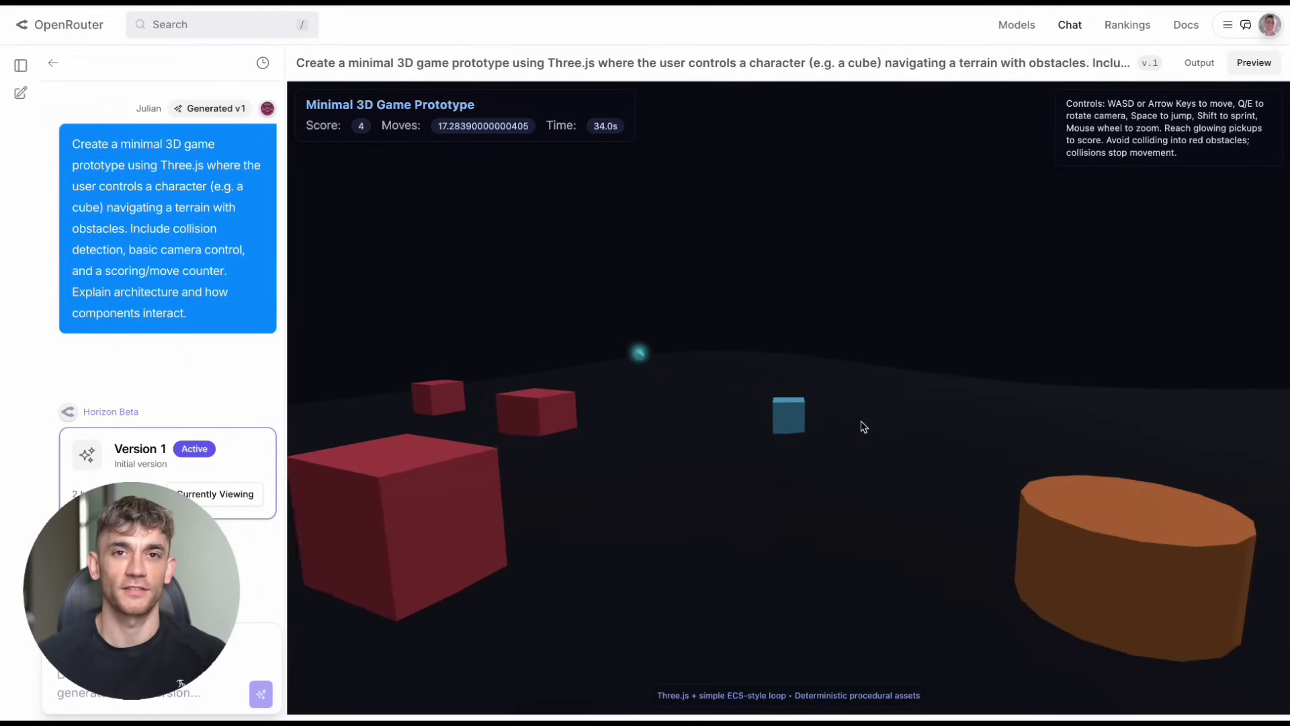
{"action": "key", "text": "w"}
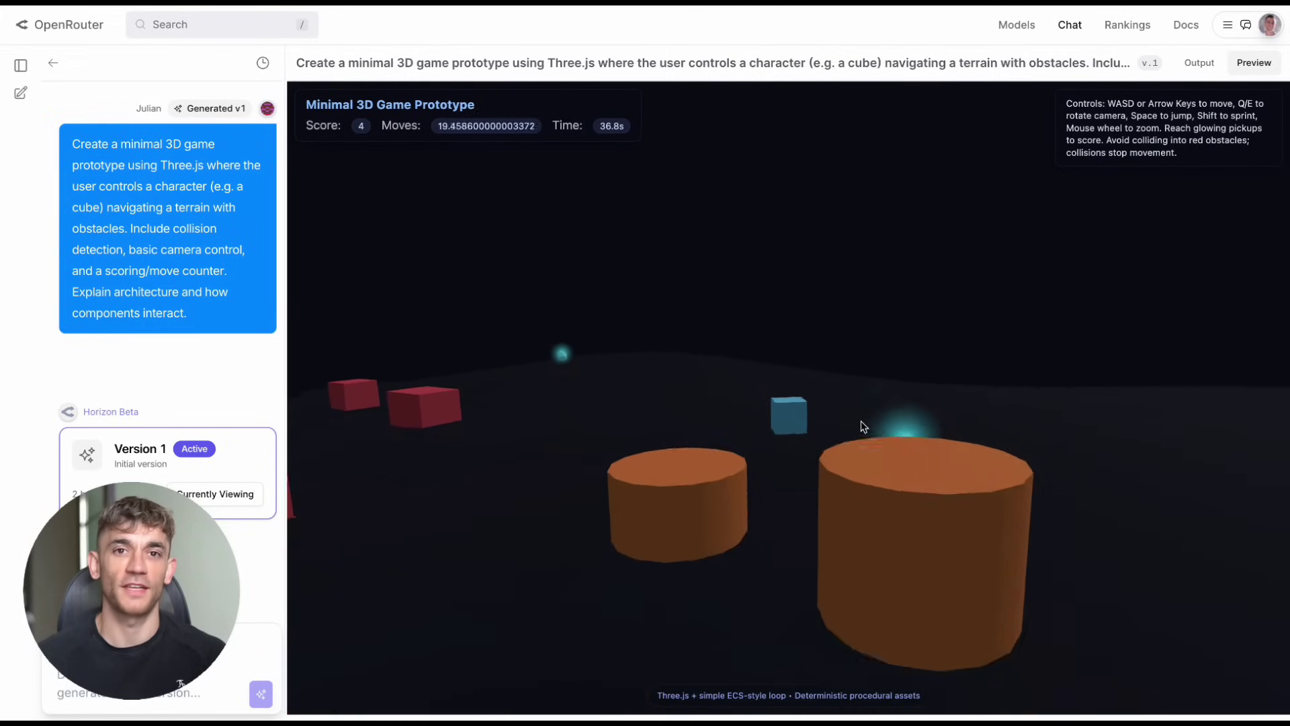
Rotate and zoom out the game camera, and collect the glowing pickup beyond the large orange cylinder.
{"action": "key", "text": "e"}
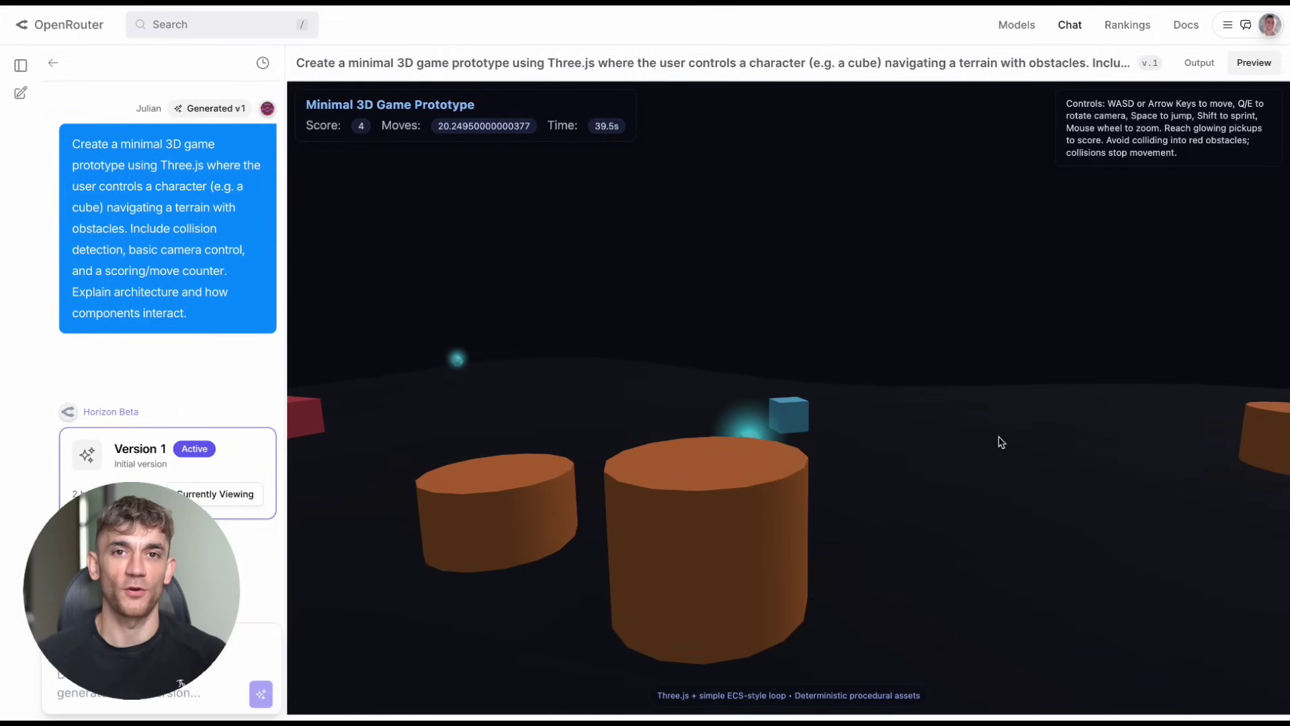
{"action": "scroll", "coordinate": [1001, 441], "scroll_direction": "down", "scroll_amount": 5}
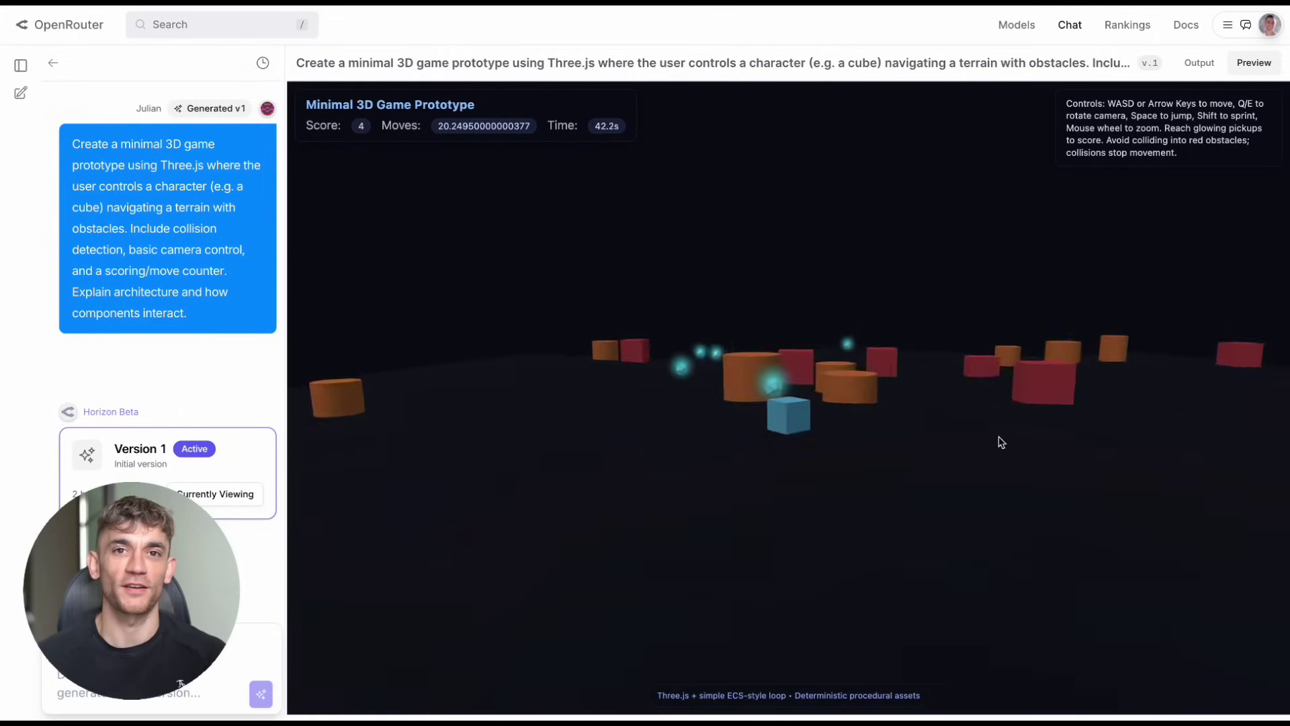
{"action": "key", "text": "e"}
{"action": "key", "text": "a"}
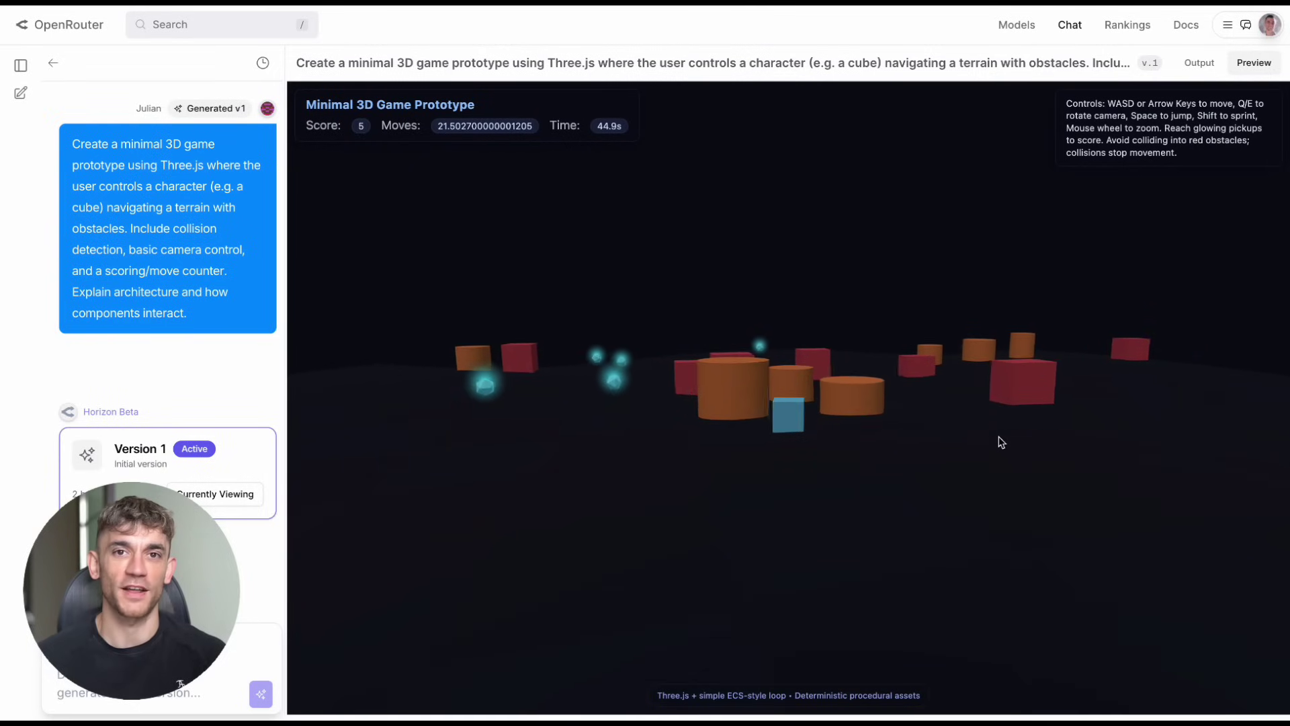
{"action": "left_click", "coordinate": [917, 420]}
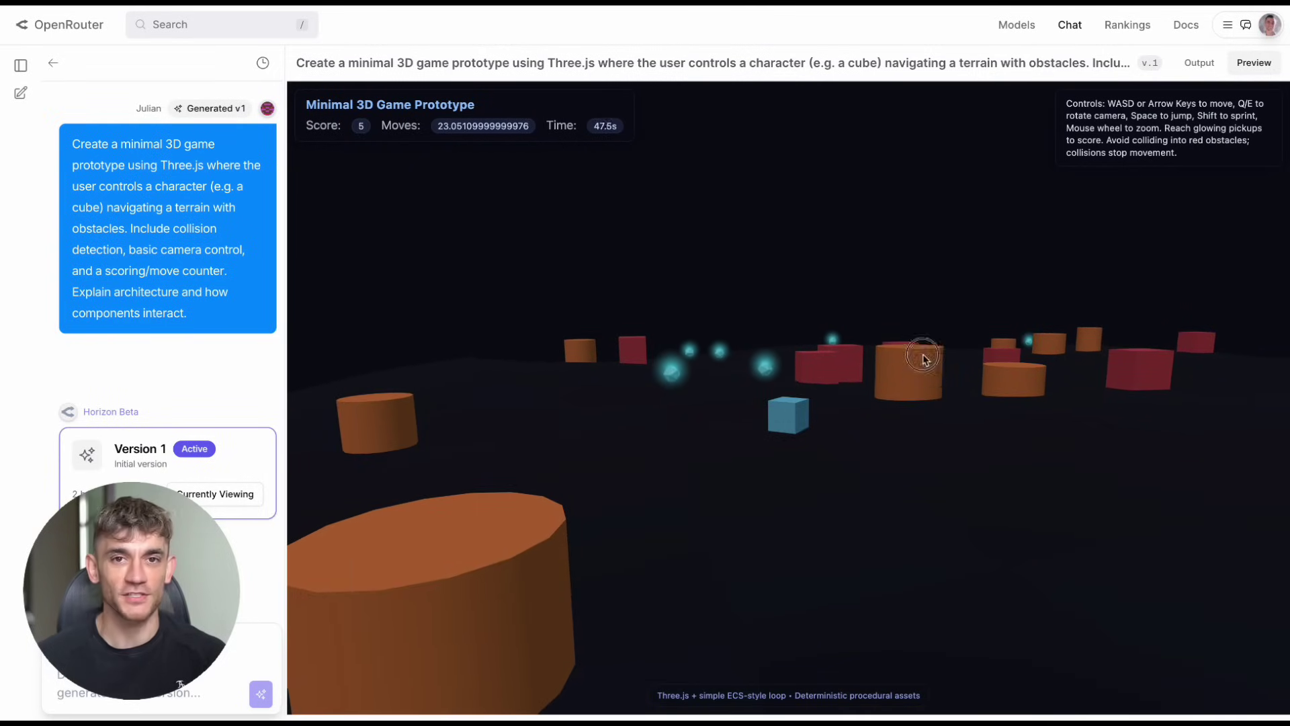
Bring the game camera closer and move the blue cube forward through the next glowing pickups.
{"action": "scroll", "coordinate": [923, 340], "scroll_direction": "up", "scroll_amount": 3}
{"action": "key", "text": "w"}
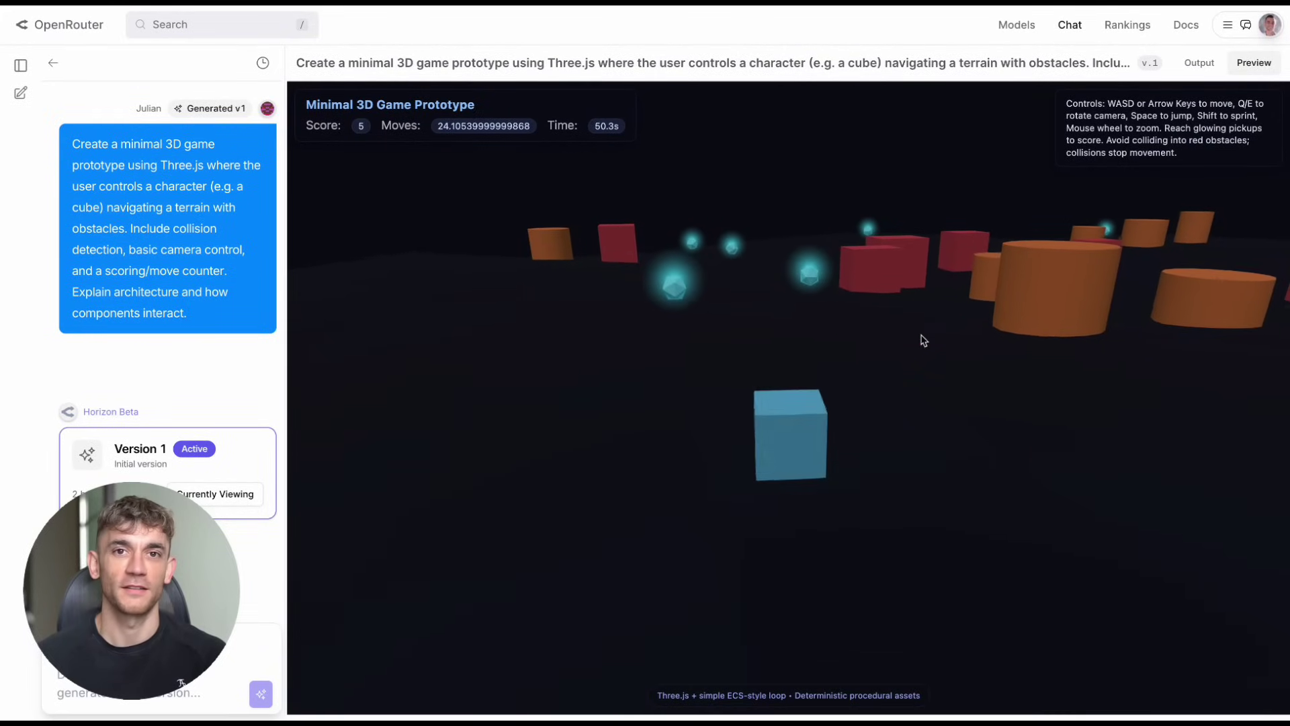
{"action": "key", "text": "w"}
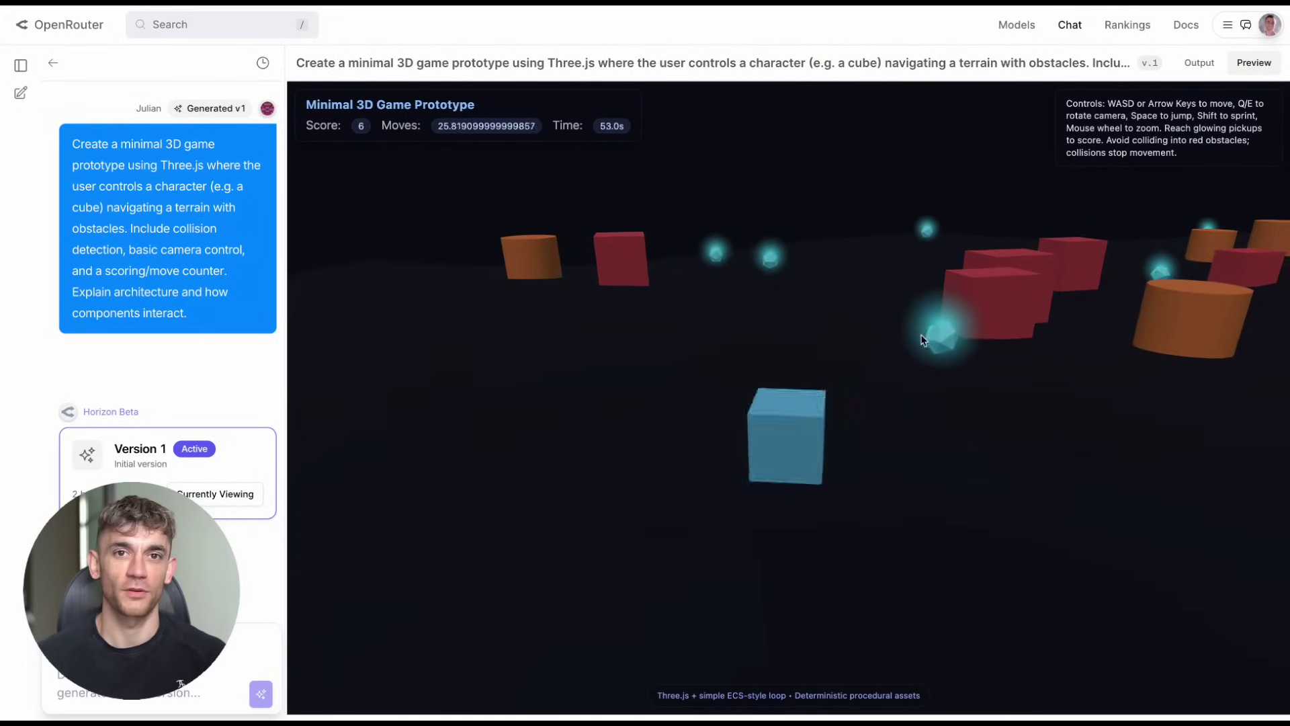
{"action": "key", "text": "w"}
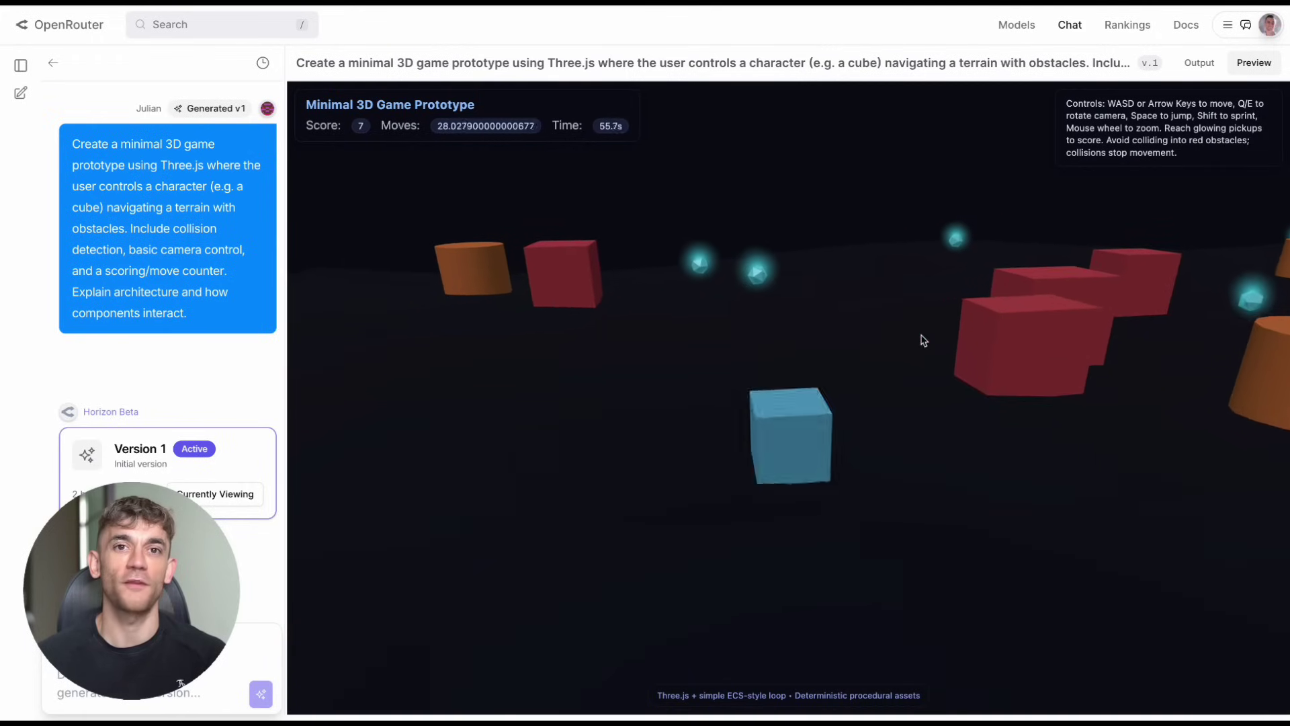
{"action": "key", "text": "w"}
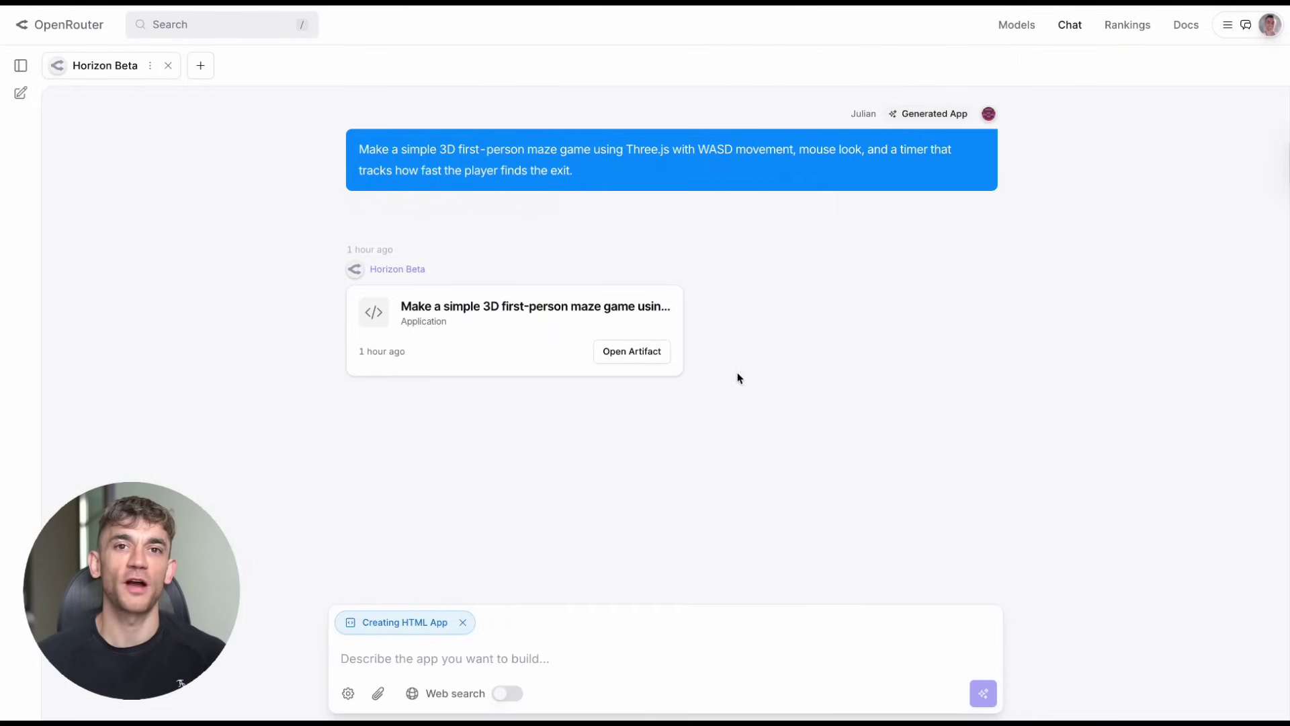
Open the first-person maze game artifact, enlarge its preview and start exploring the maze.
{"action": "left_click", "coordinate": [645, 349]}
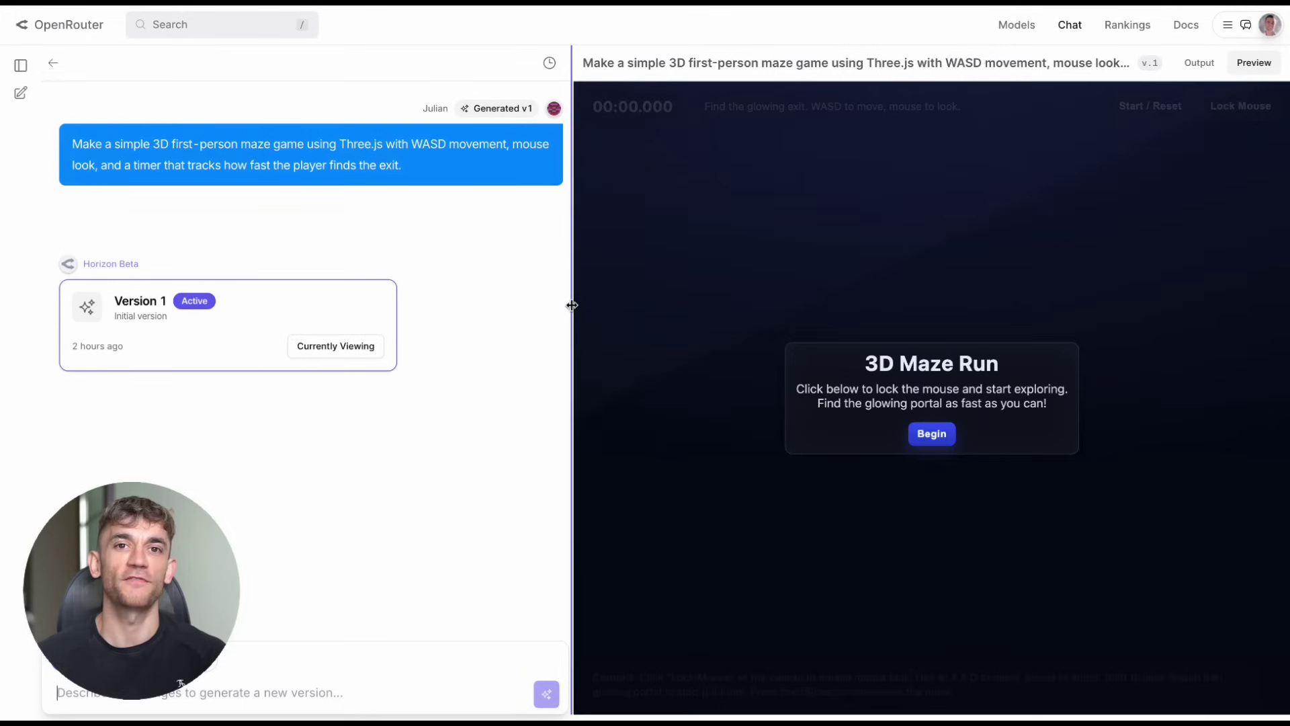
{"action": "left_click_drag", "start_coordinate": [572, 305], "coordinate": [222, 307]}
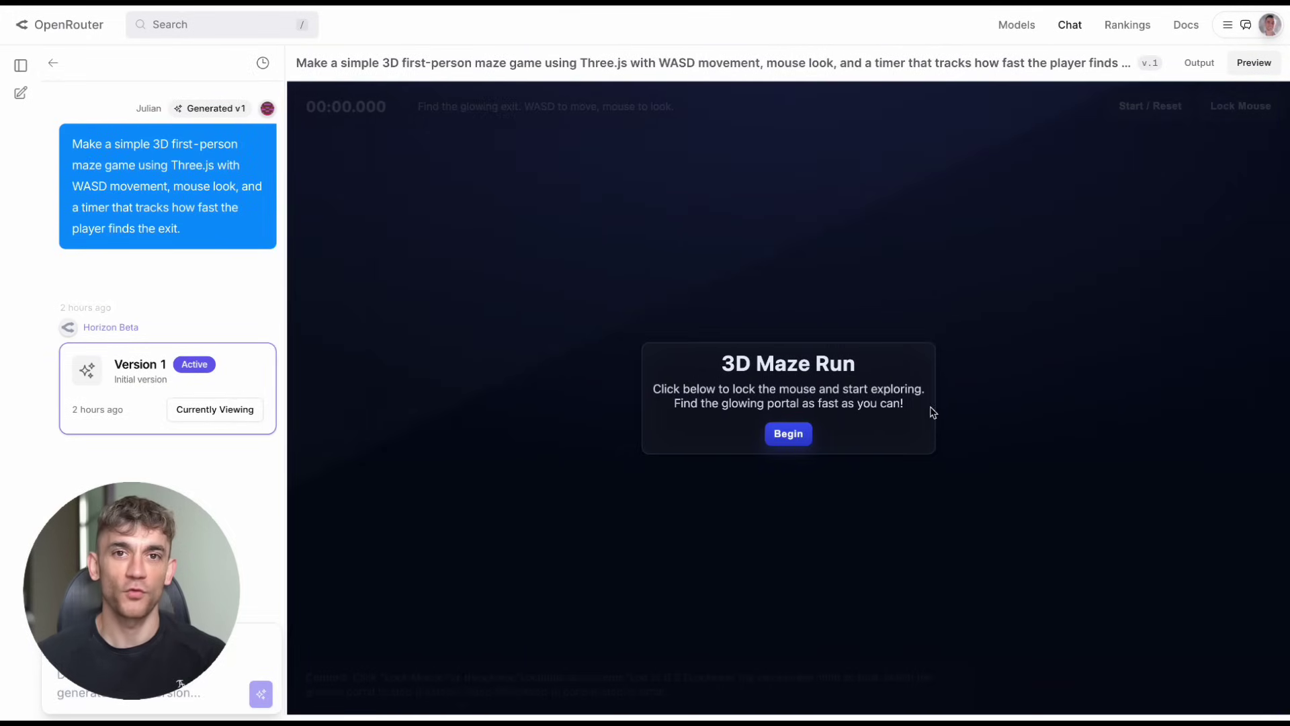
{"action": "left_click", "coordinate": [788, 433]}
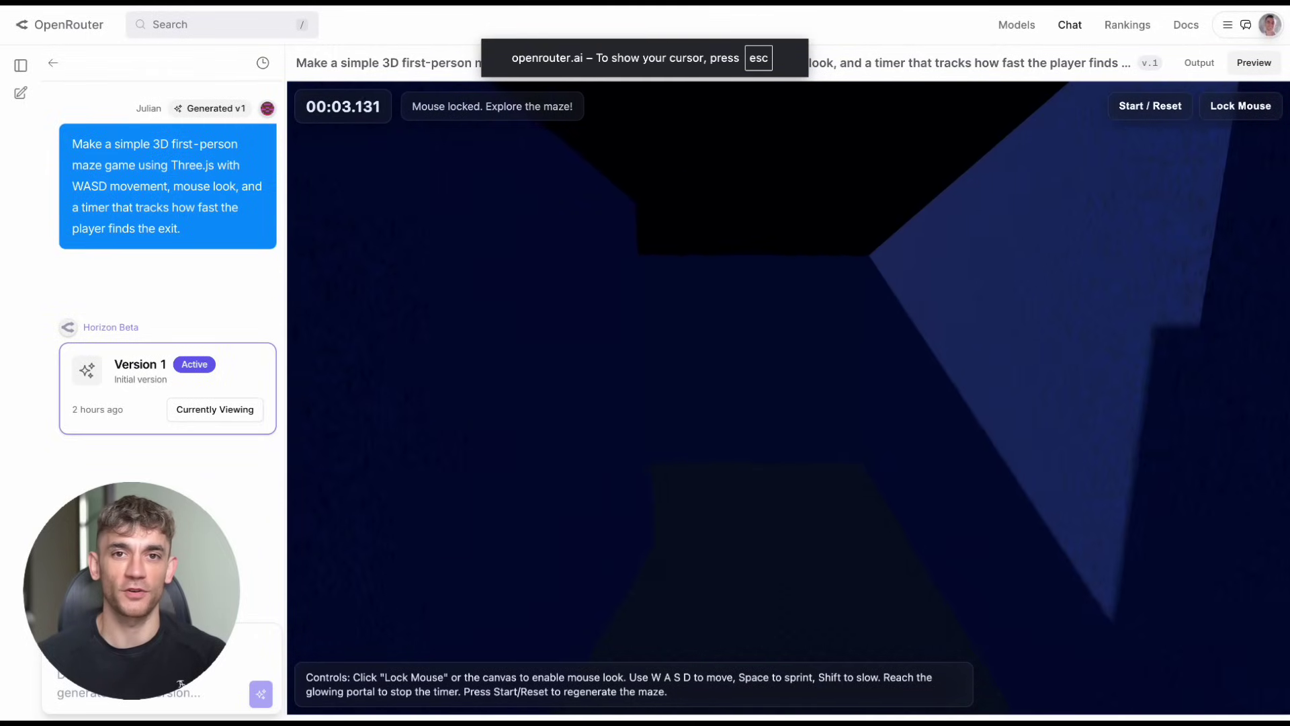
{"action": "key", "text": "s"}
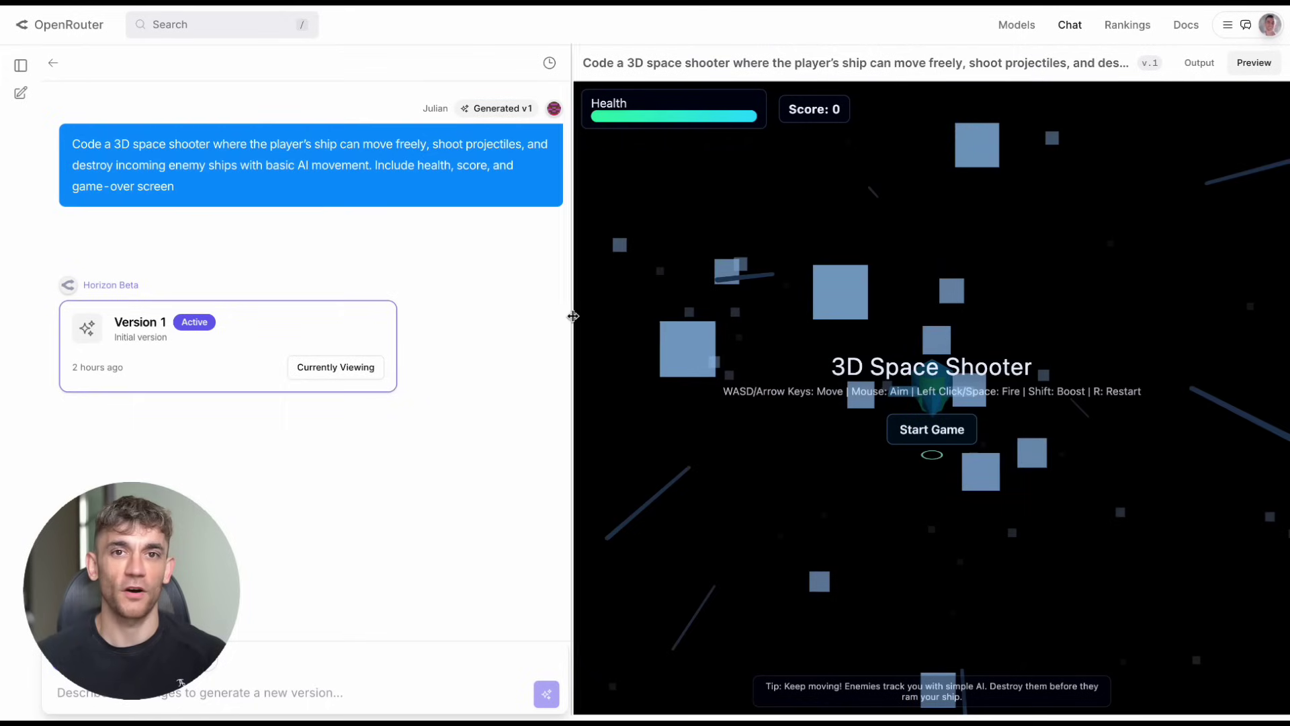
Enlarge the 3D space shooter preview over the prompt pane and start the game.
{"action": "left_click_drag", "start_coordinate": [571, 316], "coordinate": [246, 322]}
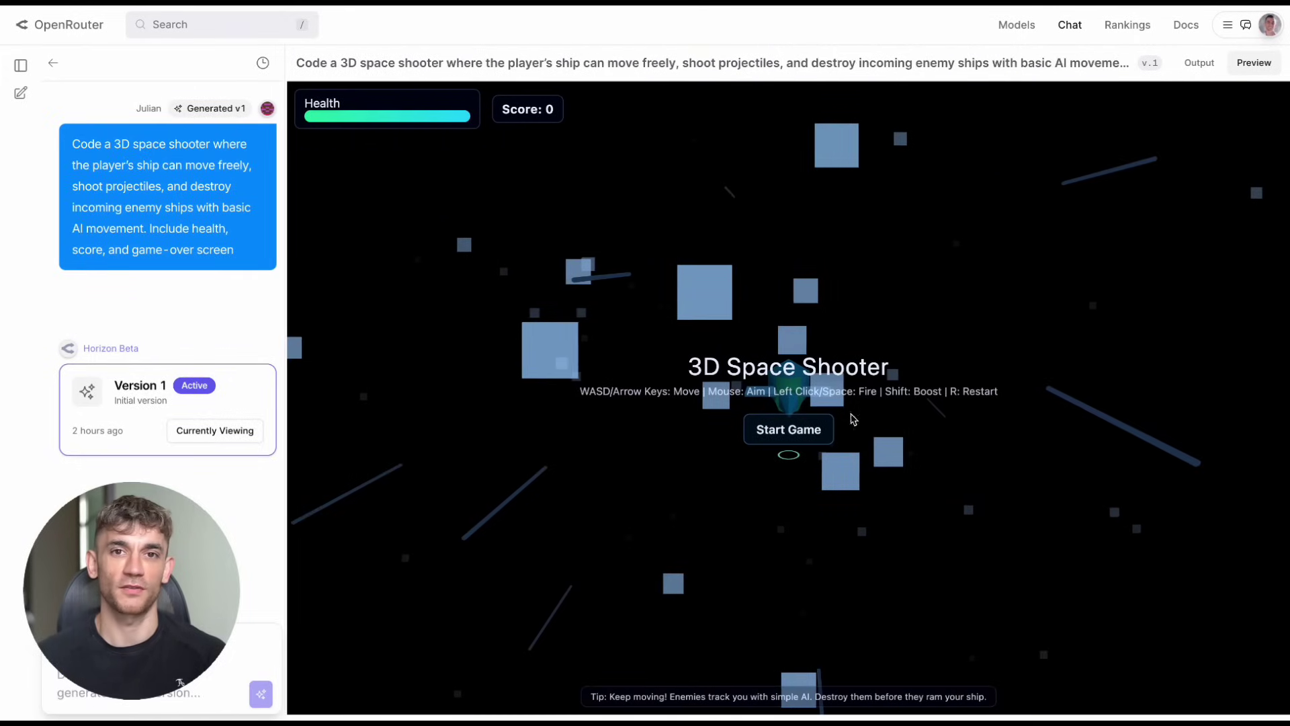
{"action": "left_click", "coordinate": [797, 435]}
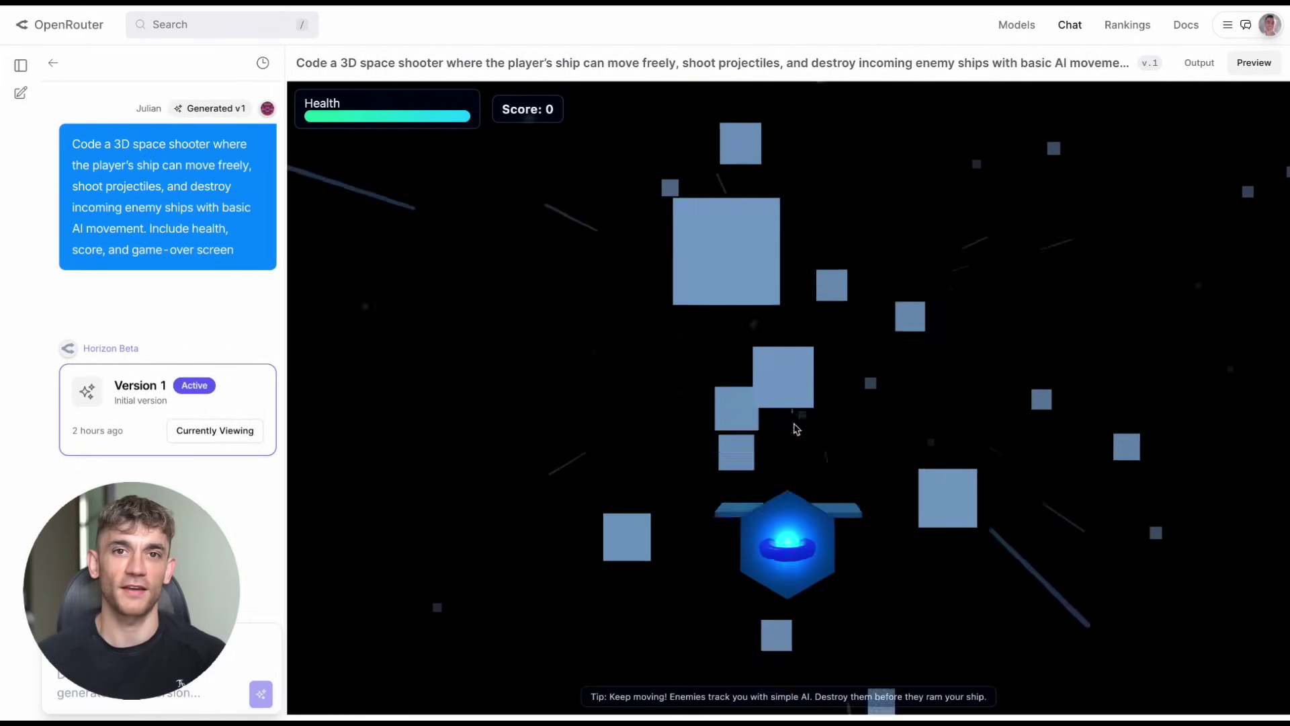
Fly the ship through the space shooter and fire projectiles at the approaching enemy ships.
{"action": "left_click", "coordinate": [794, 428]}
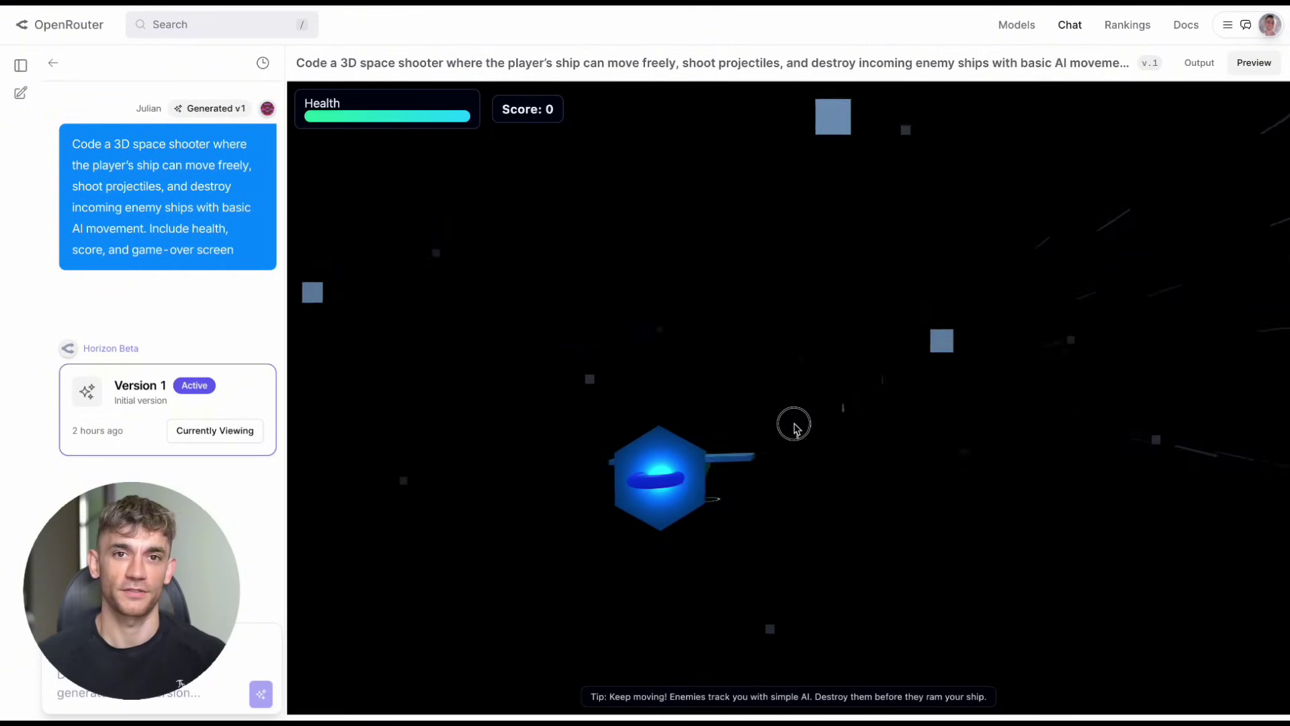
{"action": "left_click", "coordinate": [804, 333]}
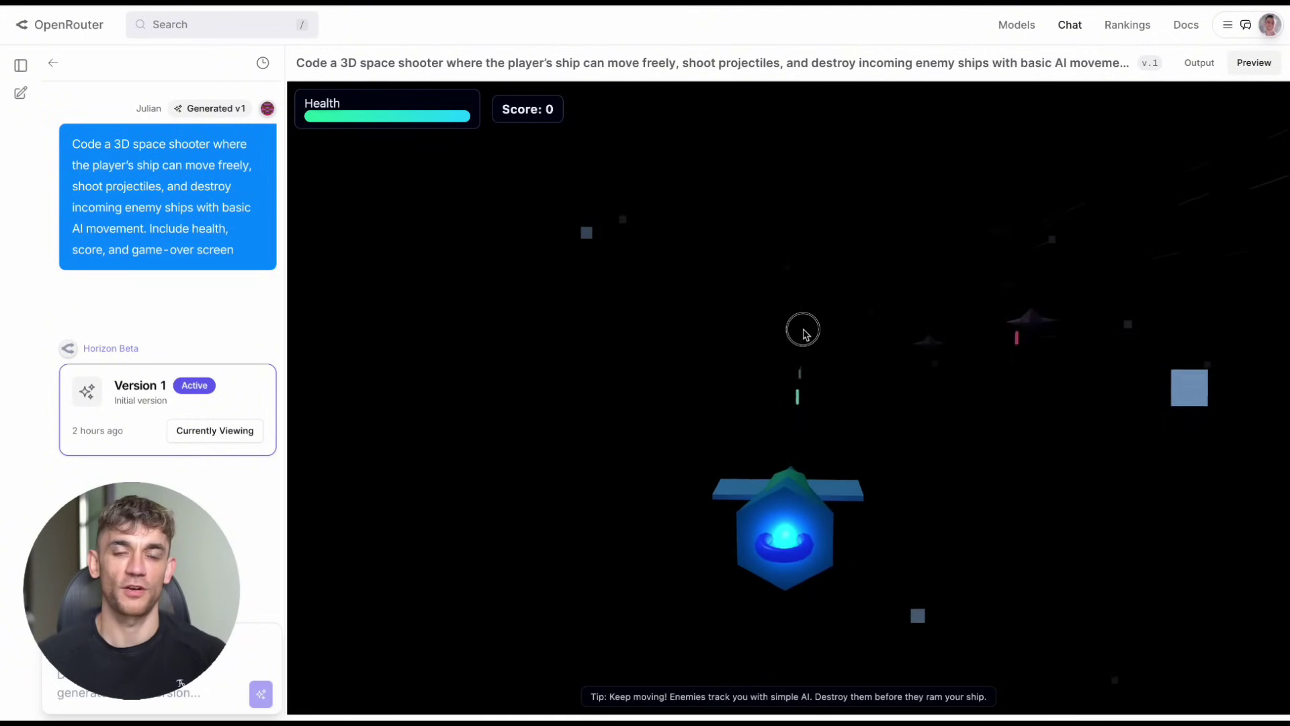
{"action": "left_click", "coordinate": [804, 333]}
{"action": "key", "text": "d"}
{"action": "left_click", "coordinate": [804, 334]}
{"action": "key", "text": "d"}
{"action": "left_click", "coordinate": [804, 332]}
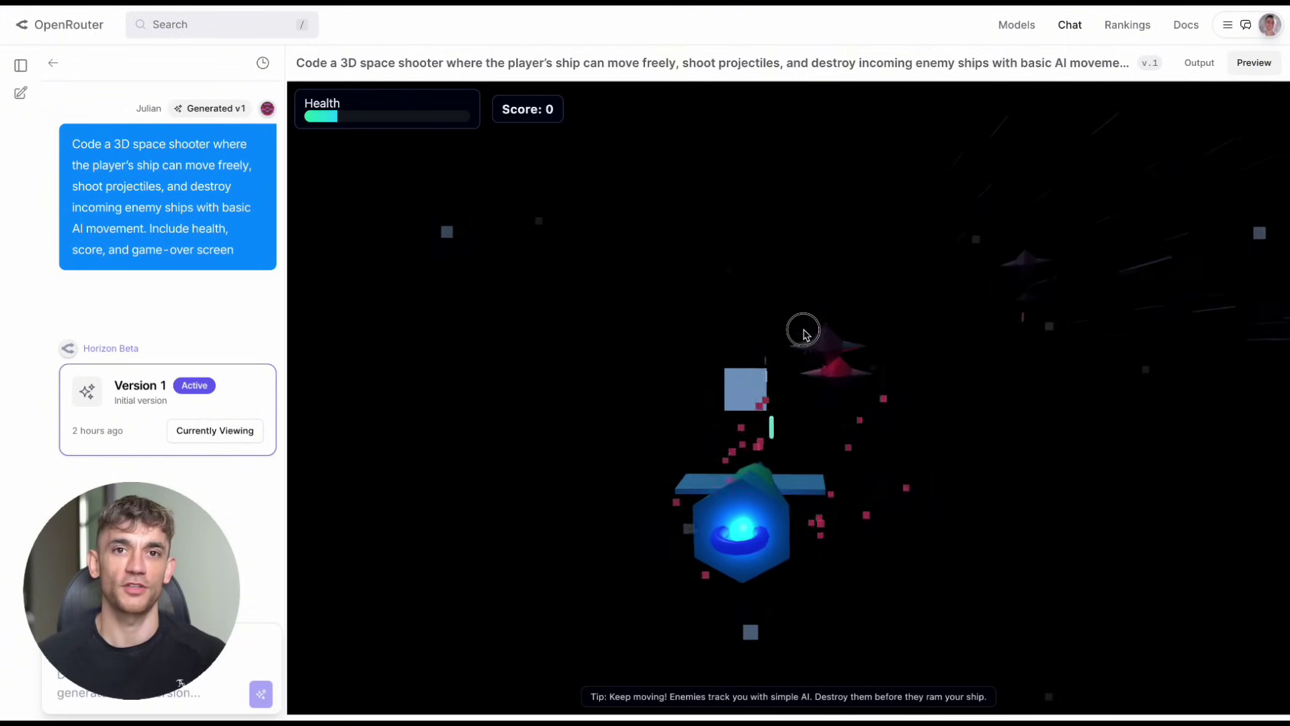
Restart the space shooter and fire ahead while swerving the ship from side to side.
{"action": "key", "text": "r"}
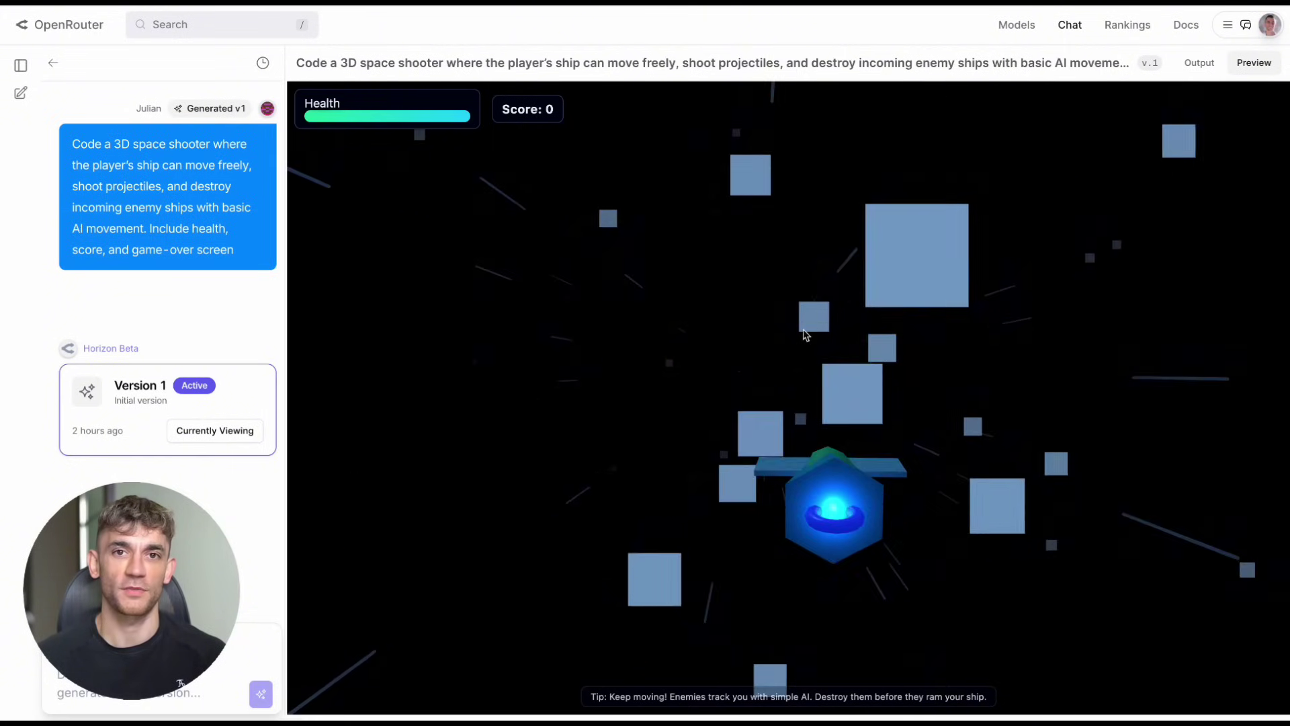
{"action": "left_click", "coordinate": [802, 296]}
{"action": "key", "text": "a"}
{"action": "key", "text": "d"}
{"action": "key", "text": "a"}
{"action": "key", "text": "d"}
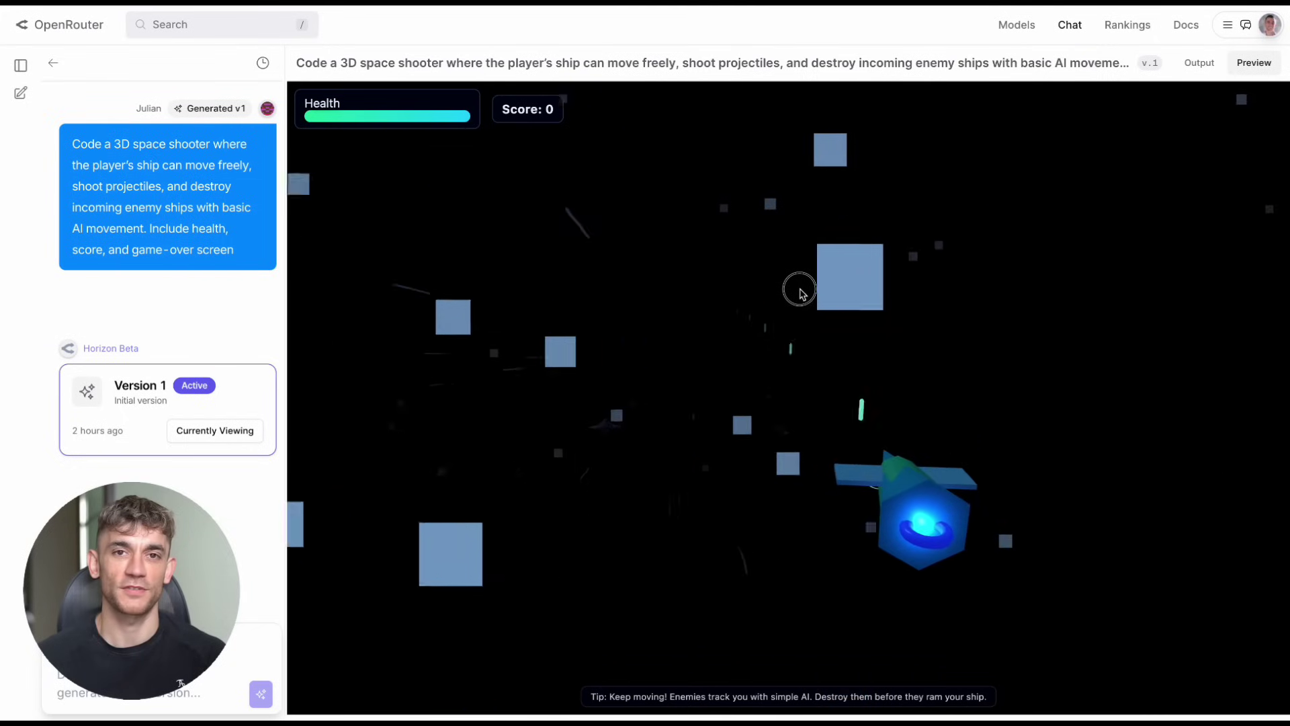
Weave the ship around the incoming enemy ships and their shots while continuing to fire.
{"action": "key", "text": "a"}
{"action": "key", "text": "a"}
{"action": "key", "text": "d"}
{"action": "key", "text": "a"}
{"action": "key", "text": "a"}
{"action": "key", "text": "d"}
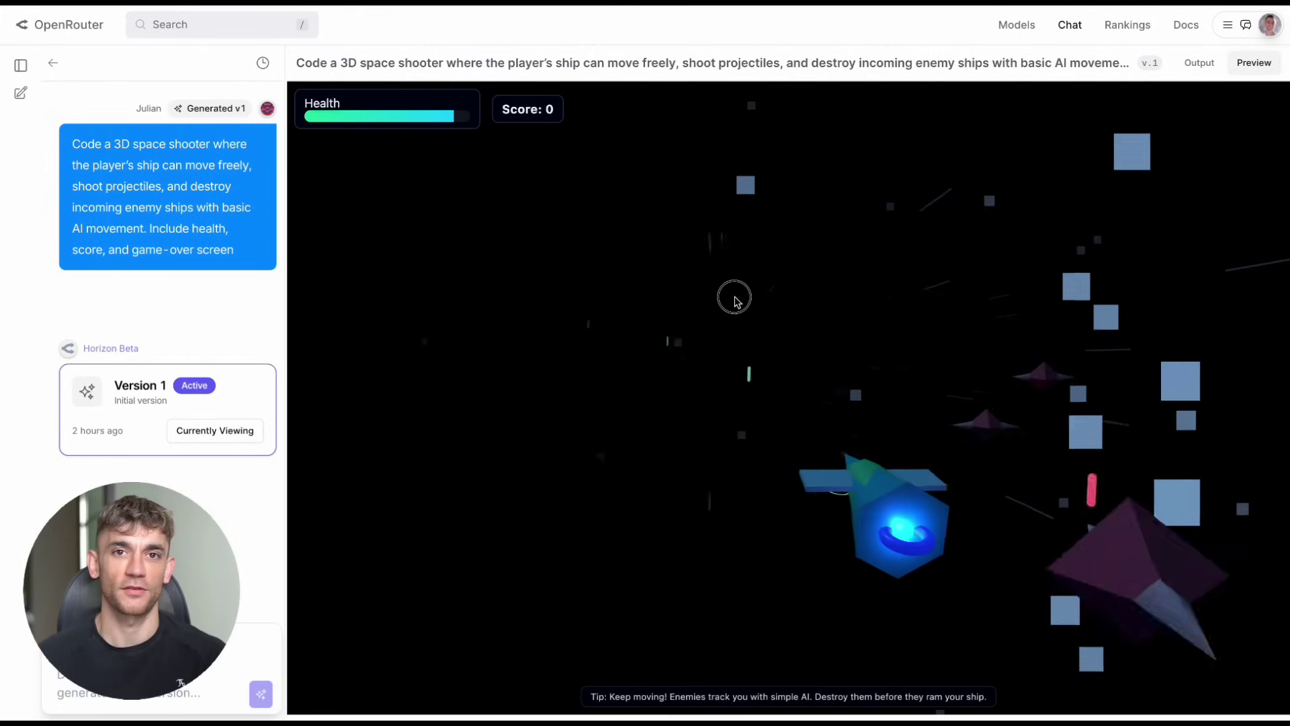
{"action": "key", "text": "a"}
{"action": "key", "text": "a"}
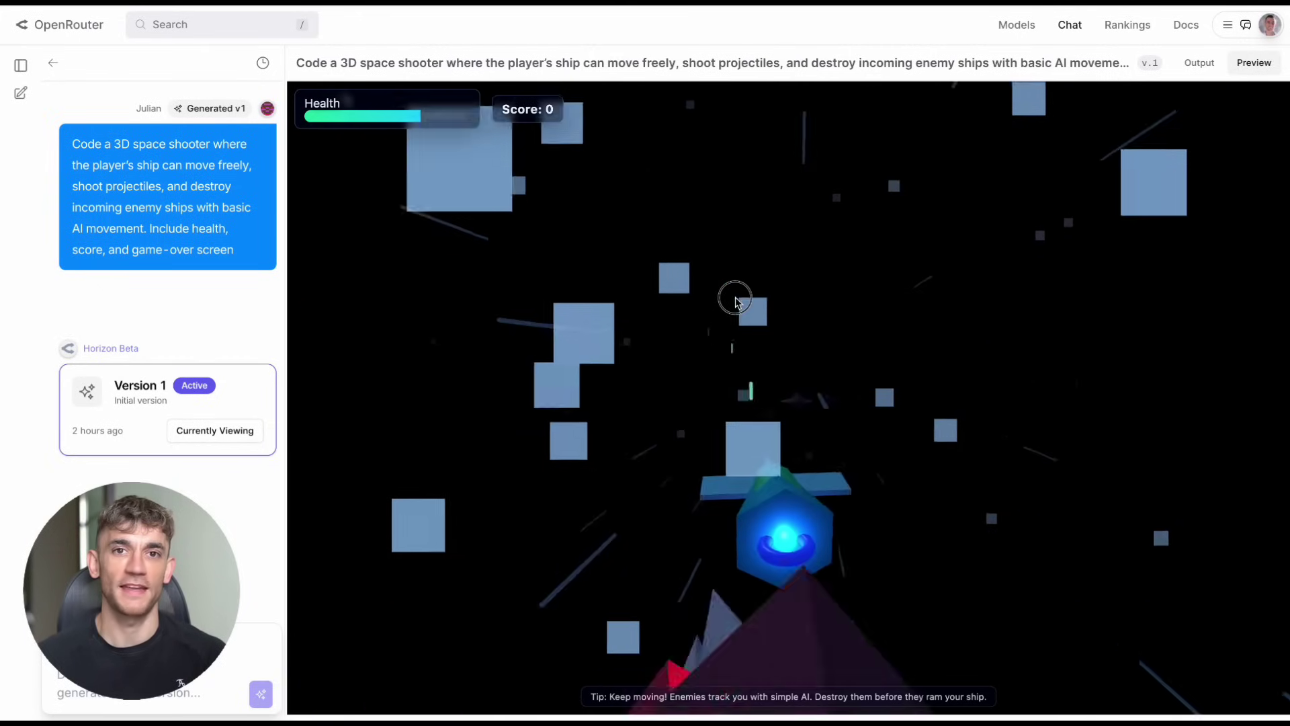
{"action": "key", "text": "d"}
{"action": "key", "text": "s"}
{"action": "key", "text": "a"}
{"action": "key", "text": "d"}
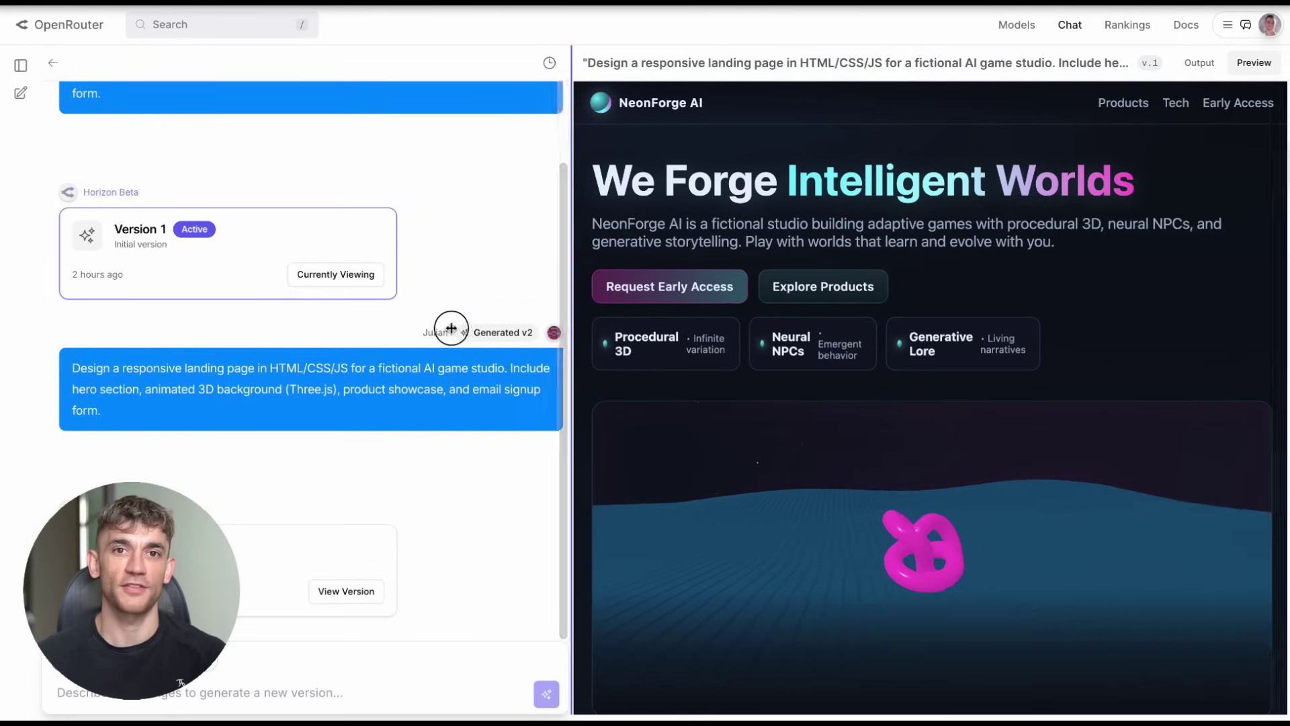
Enlarge the NeonForge AI landing page preview and review the page from the hero section to the early-access signup form.
{"action": "left_click_drag", "start_coordinate": [451, 328], "coordinate": [283, 342]}
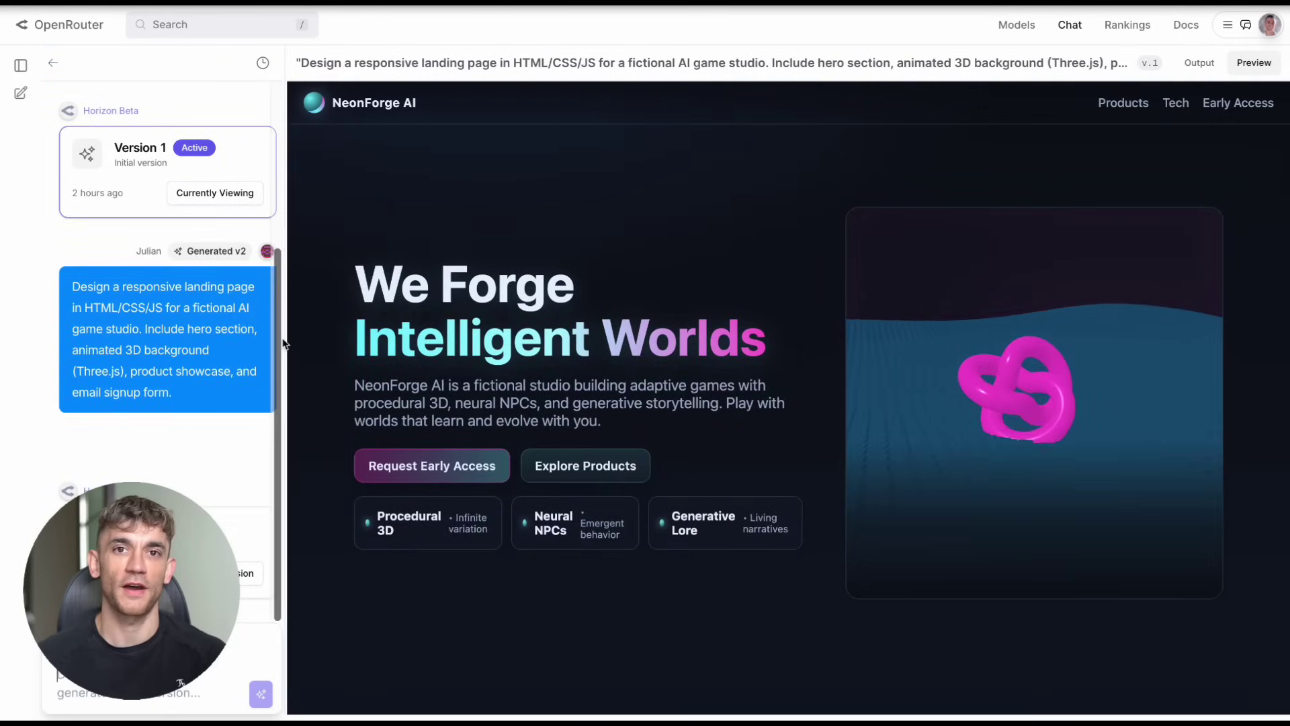
{"action": "scroll", "coordinate": [190, 341], "scroll_direction": "up", "scroll_amount": 3}
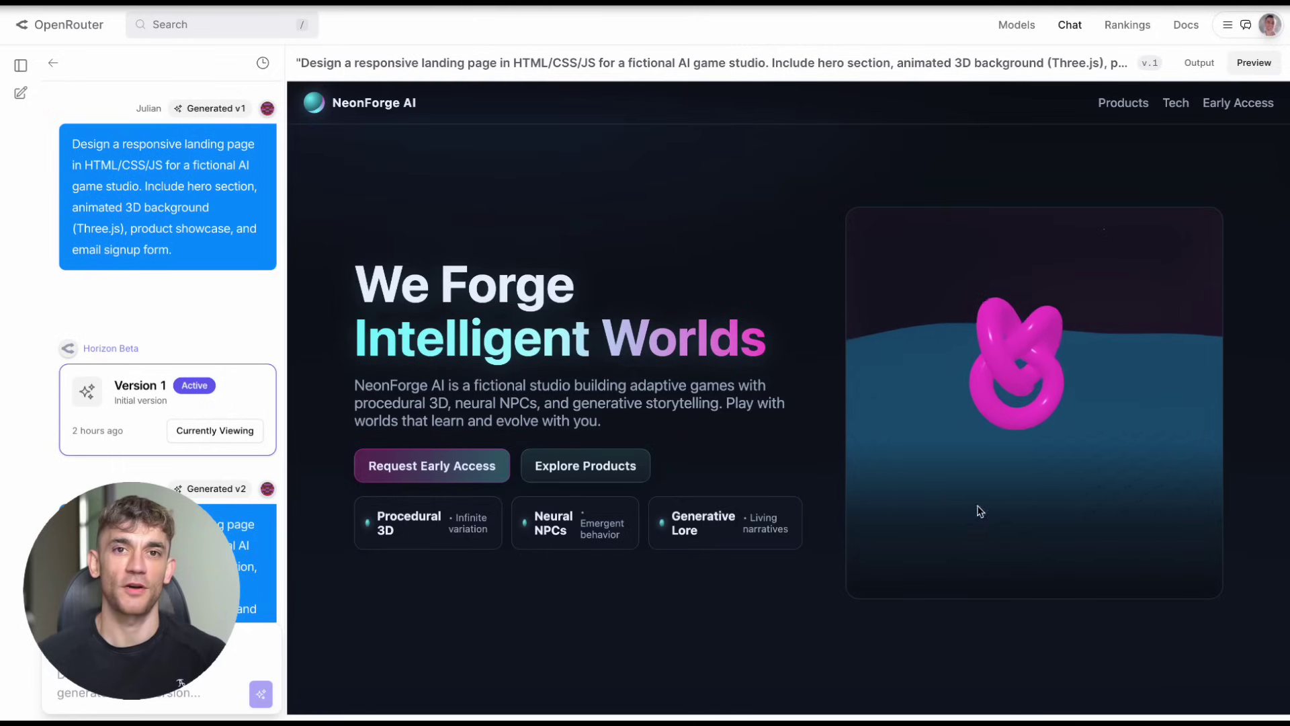
{"action": "scroll", "coordinate": [537, 444], "scroll_direction": "down", "scroll_amount": 5}
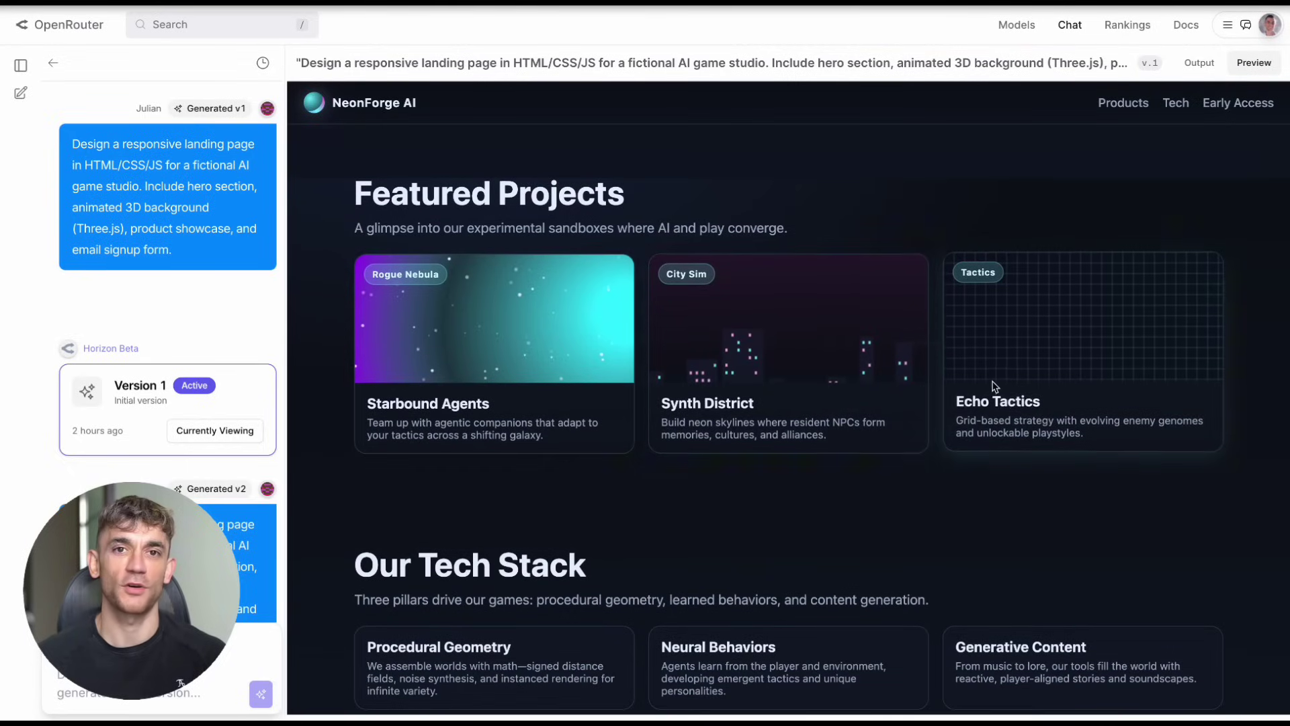
{"action": "scroll", "coordinate": [974, 396], "scroll_direction": "down", "scroll_amount": 4}
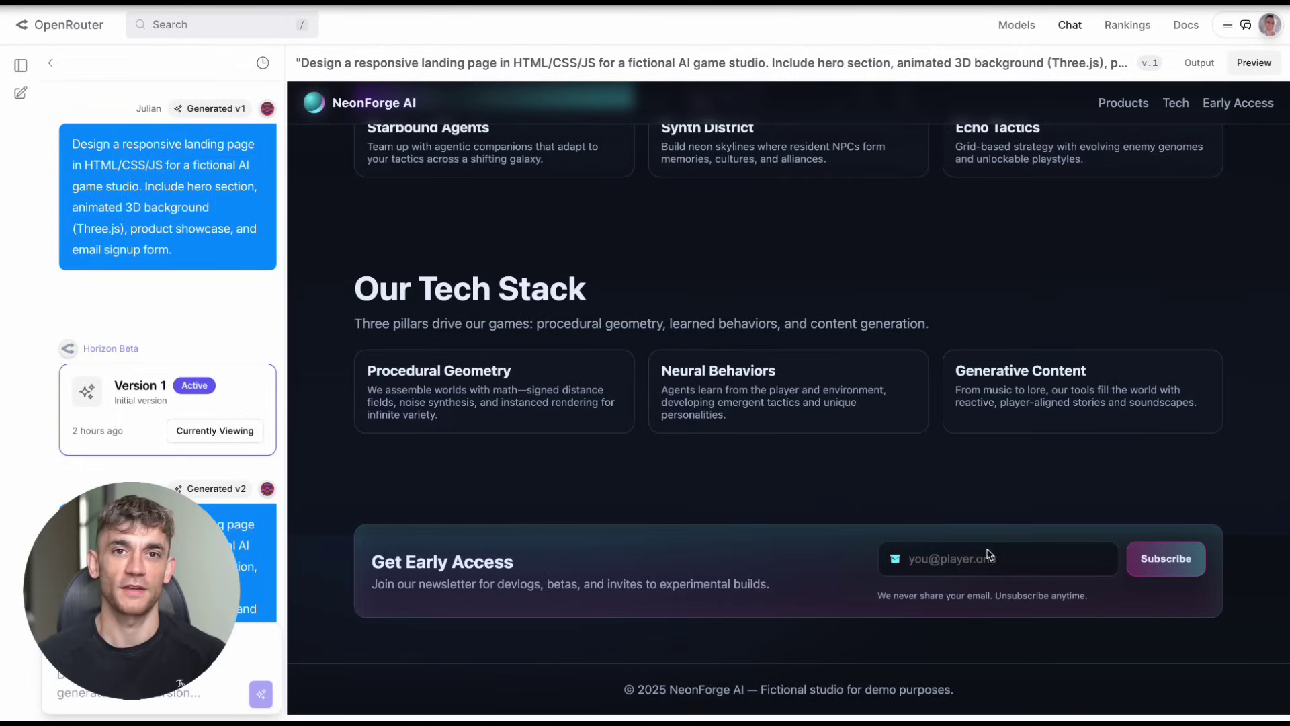
{"action": "scroll", "coordinate": [853, 629], "scroll_direction": "up", "scroll_amount": 10}
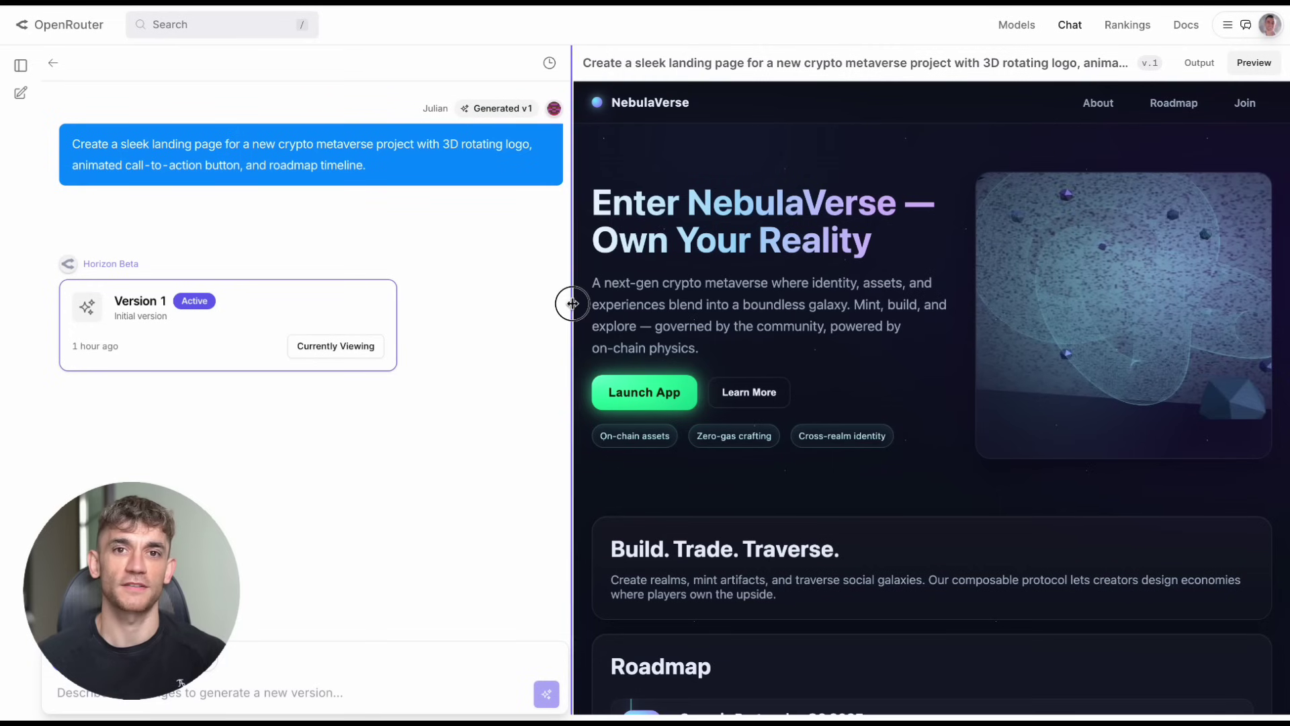
Enlarge the NebulaVerse landing page preview over the prompt pane and rotate its 3D logo scene.
{"action": "left_click_drag", "start_coordinate": [572, 304], "coordinate": [213, 311]}
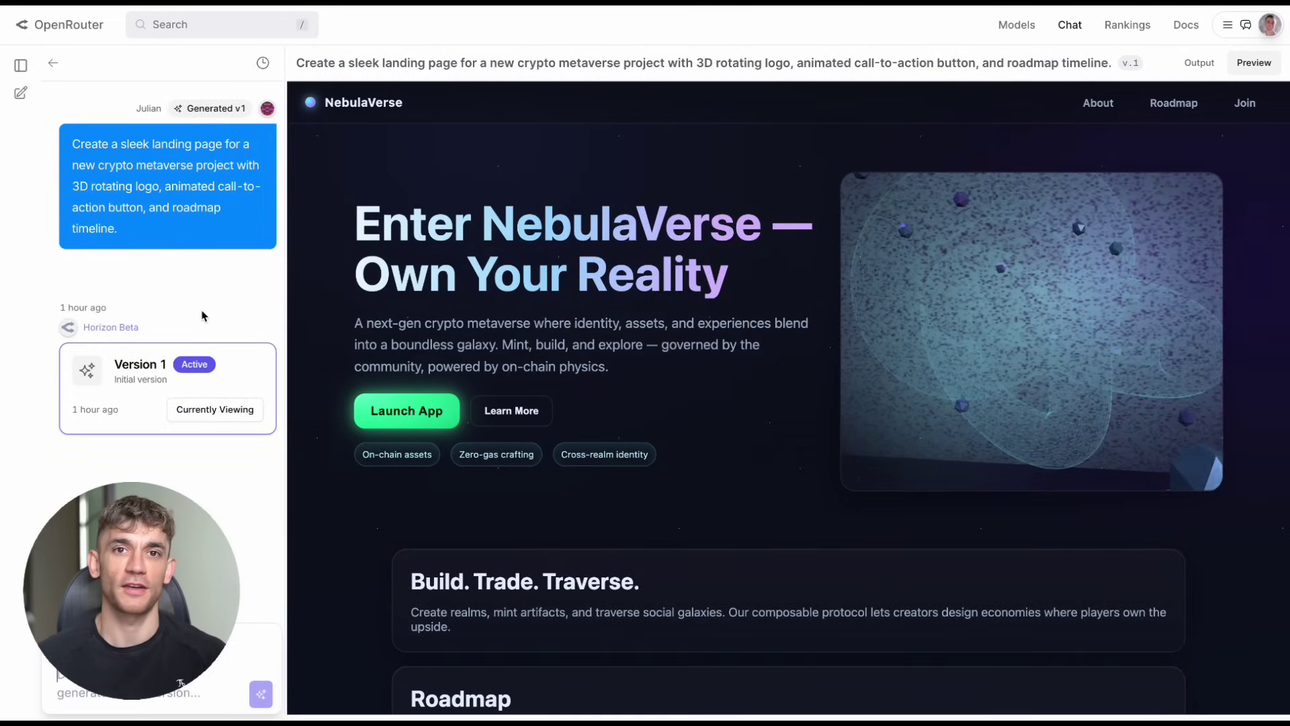
{"action": "left_click_drag", "start_coordinate": [924, 349], "coordinate": [1004, 389]}
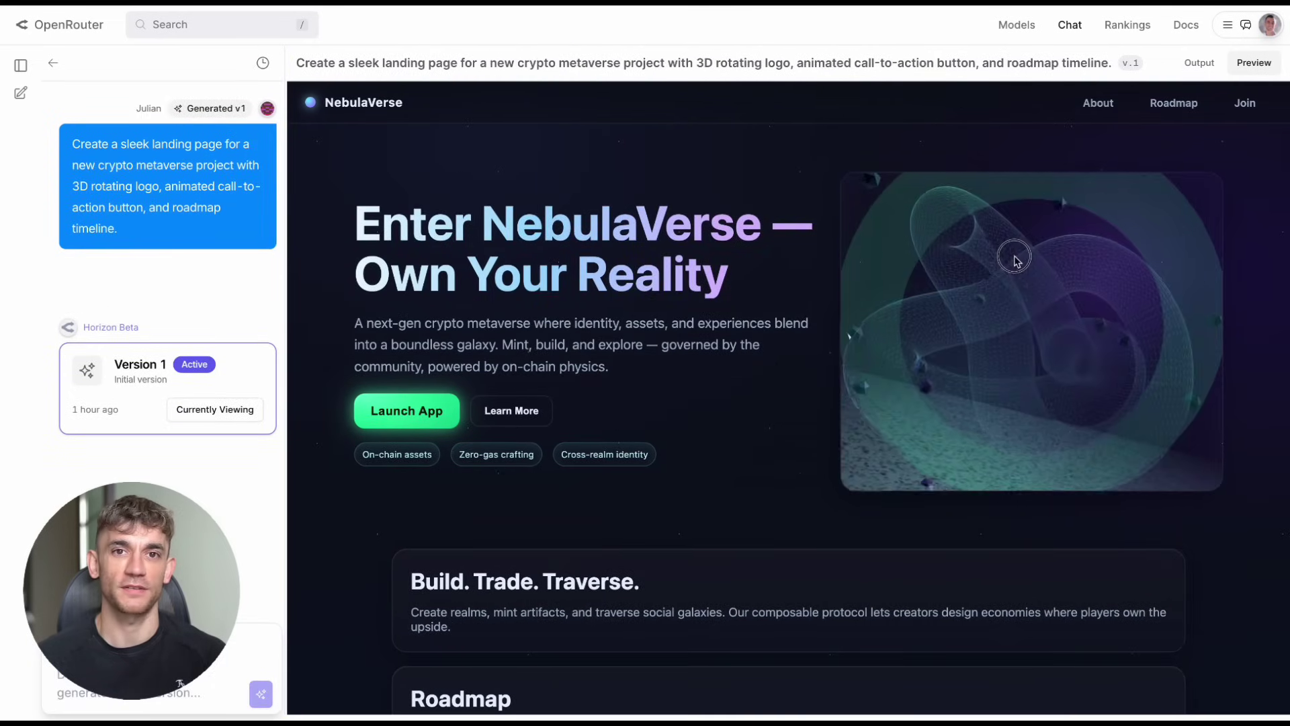
Test the Launch App and Learn More calls to action on the NebulaVerse page, returning to the hero section after each.
{"action": "left_click", "coordinate": [438, 417]}
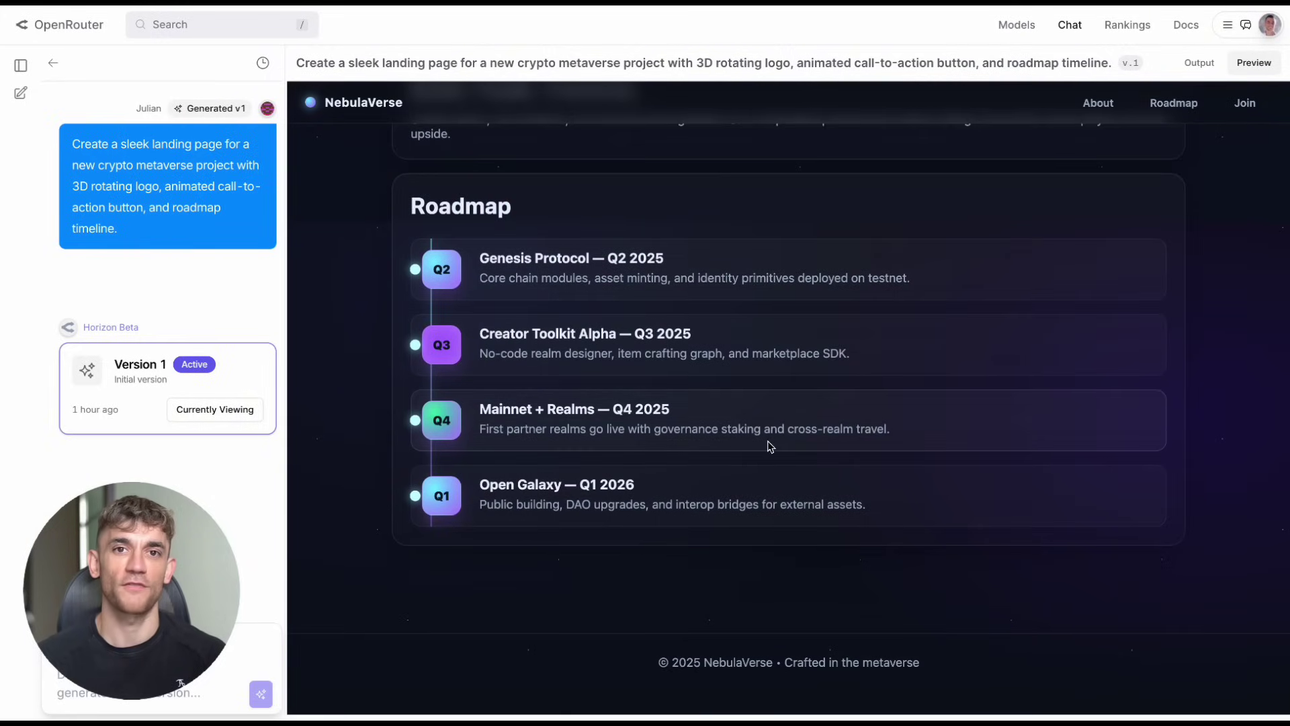
{"action": "scroll", "coordinate": [769, 446], "scroll_direction": "up", "scroll_amount": 7}
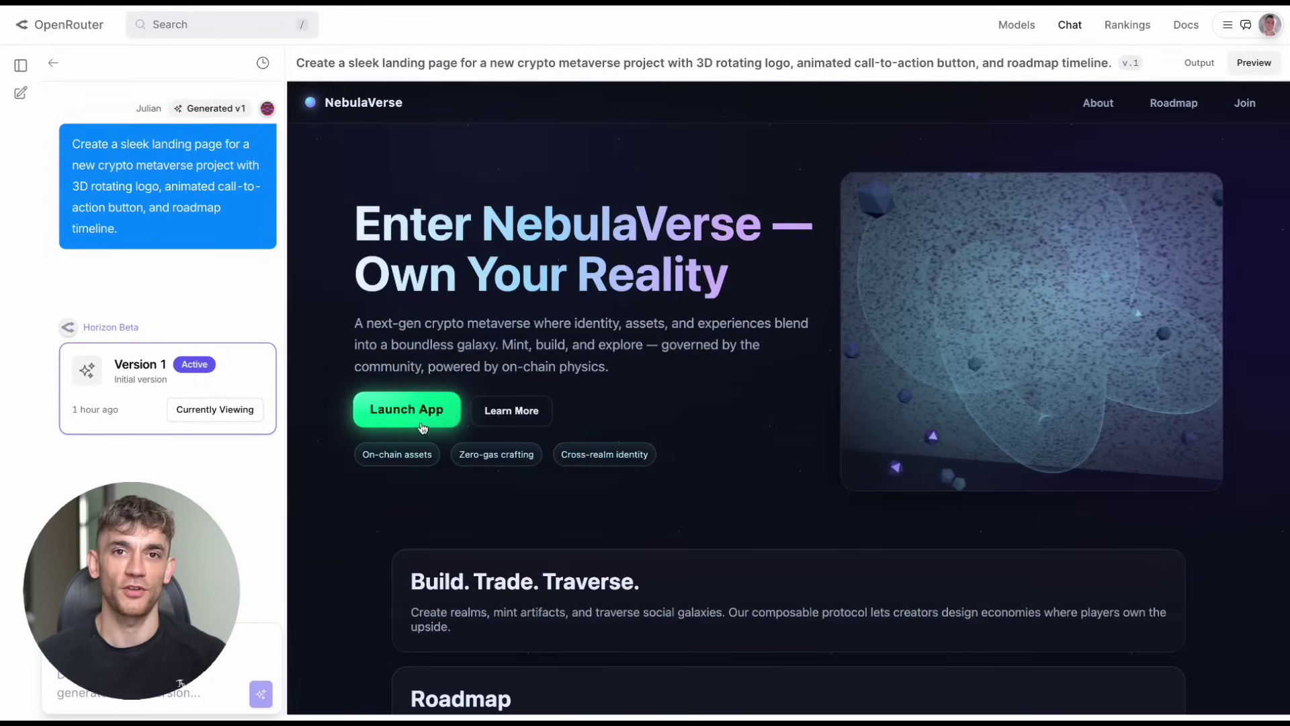
{"action": "left_click", "coordinate": [422, 427]}
{"action": "scroll", "coordinate": [470, 416], "scroll_direction": "up", "scroll_amount": 7}
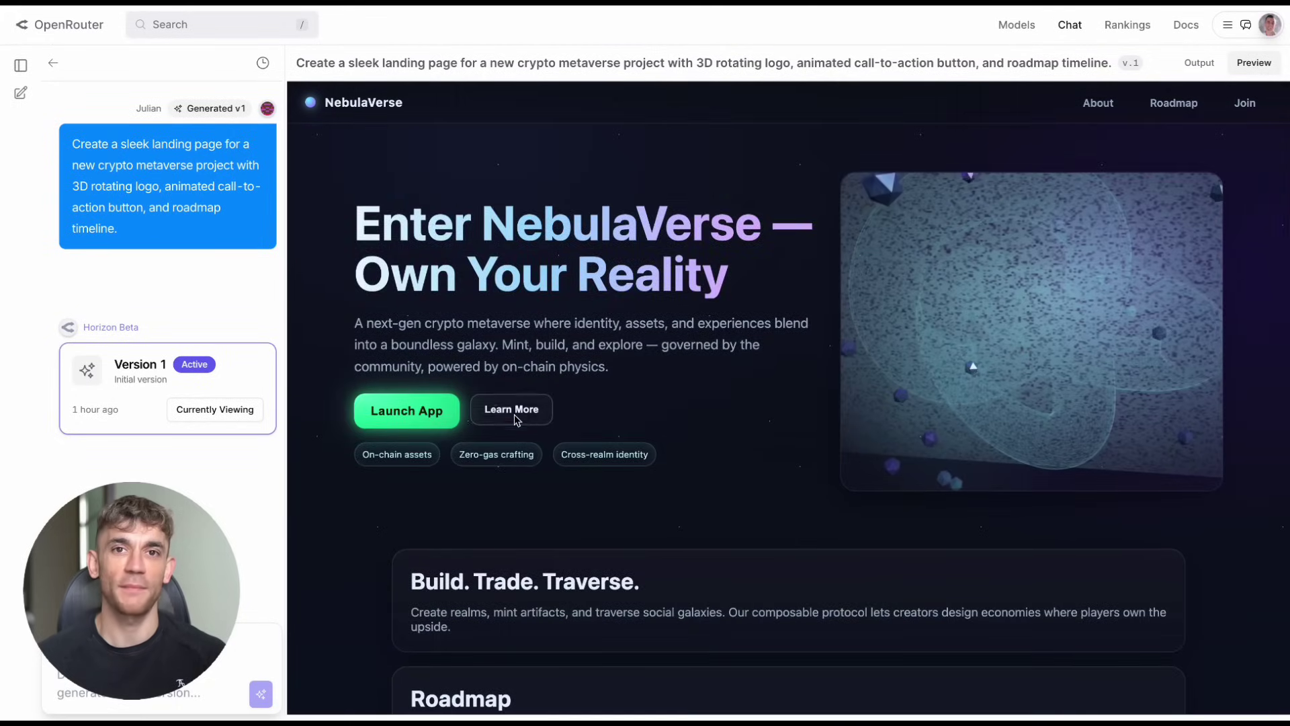
{"action": "left_click", "coordinate": [514, 420]}
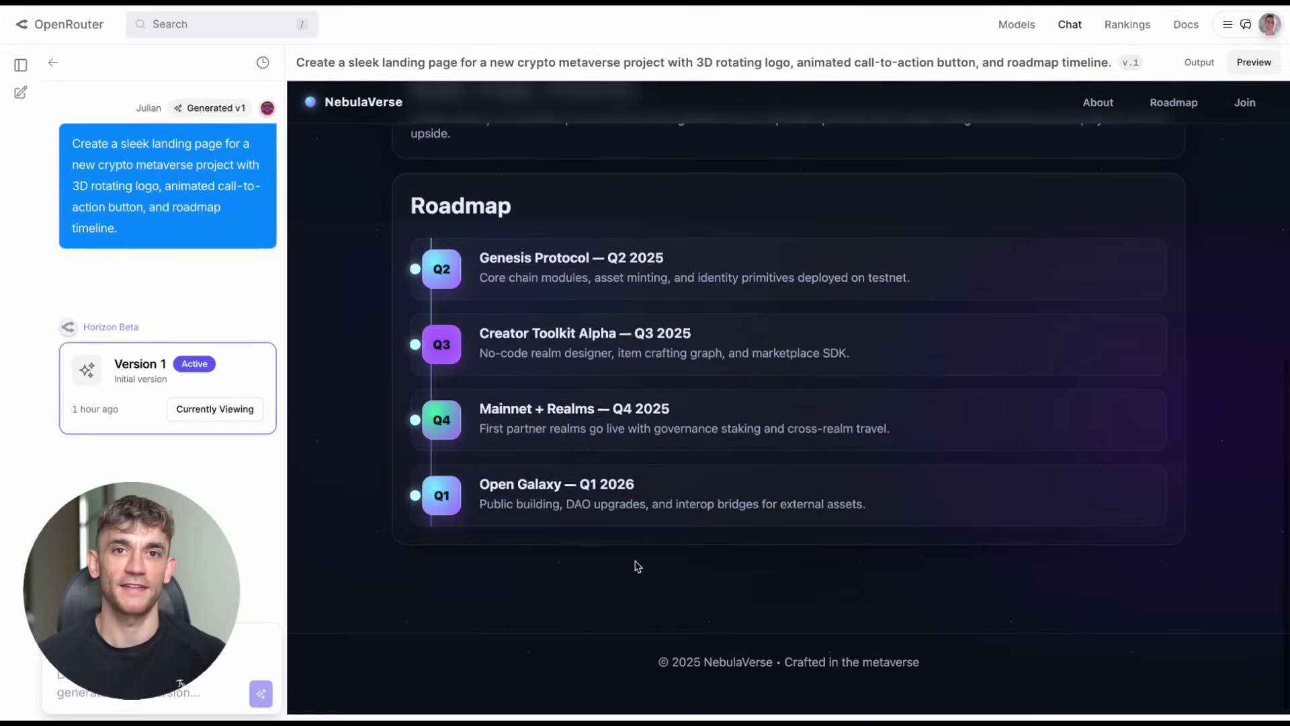
{"action": "scroll", "coordinate": [637, 566], "scroll_direction": "up", "scroll_amount": 7}
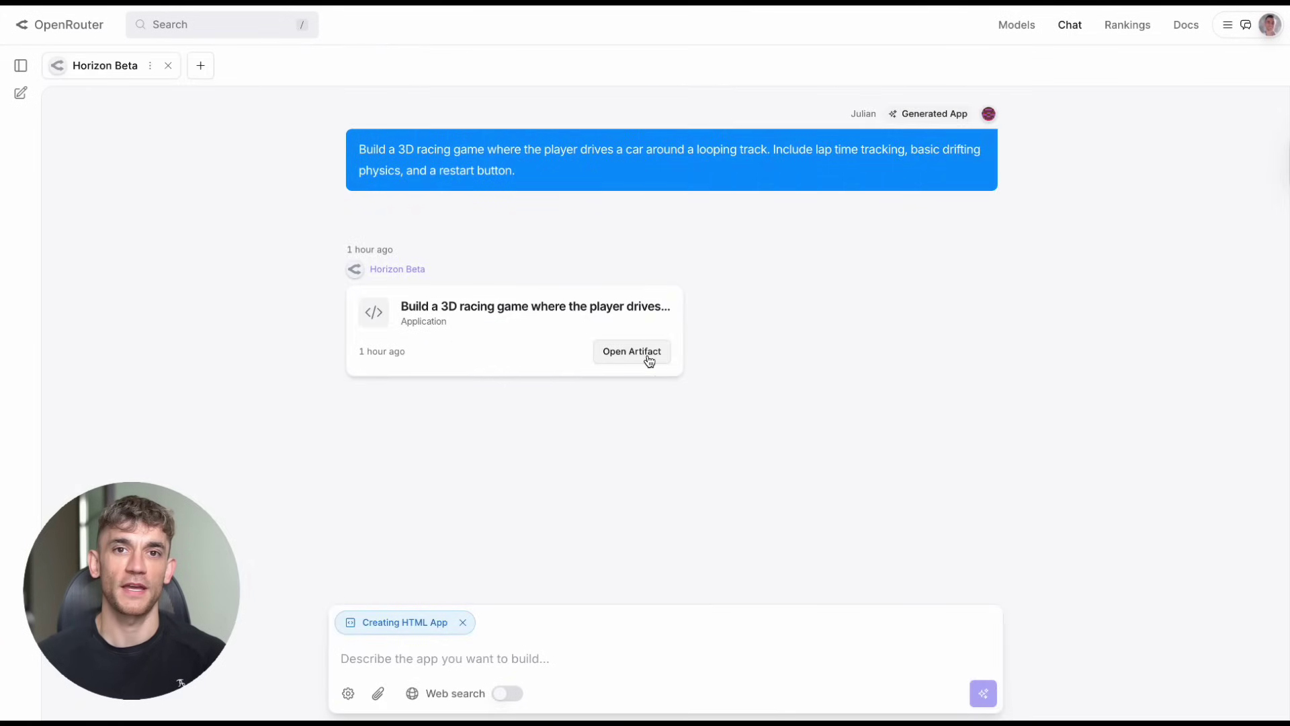
Open the 3D racing game artifact and enlarge its preview over the prompt pane.
{"action": "left_click", "coordinate": [651, 357]}
{"action": "left_click_drag", "start_coordinate": [572, 311], "coordinate": [252, 299]}
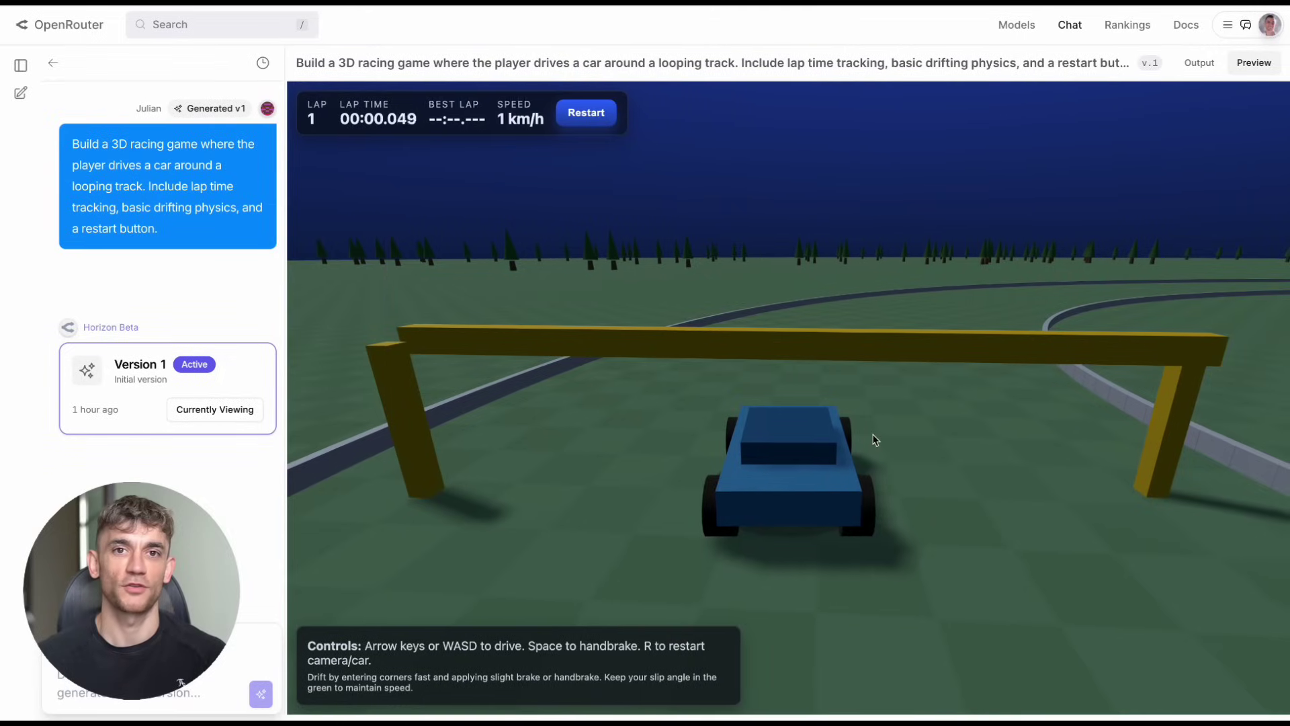
Drive the blue car through the yellow start gate and steer it around the bends of the looping track.
{"action": "key", "text": "Up"}
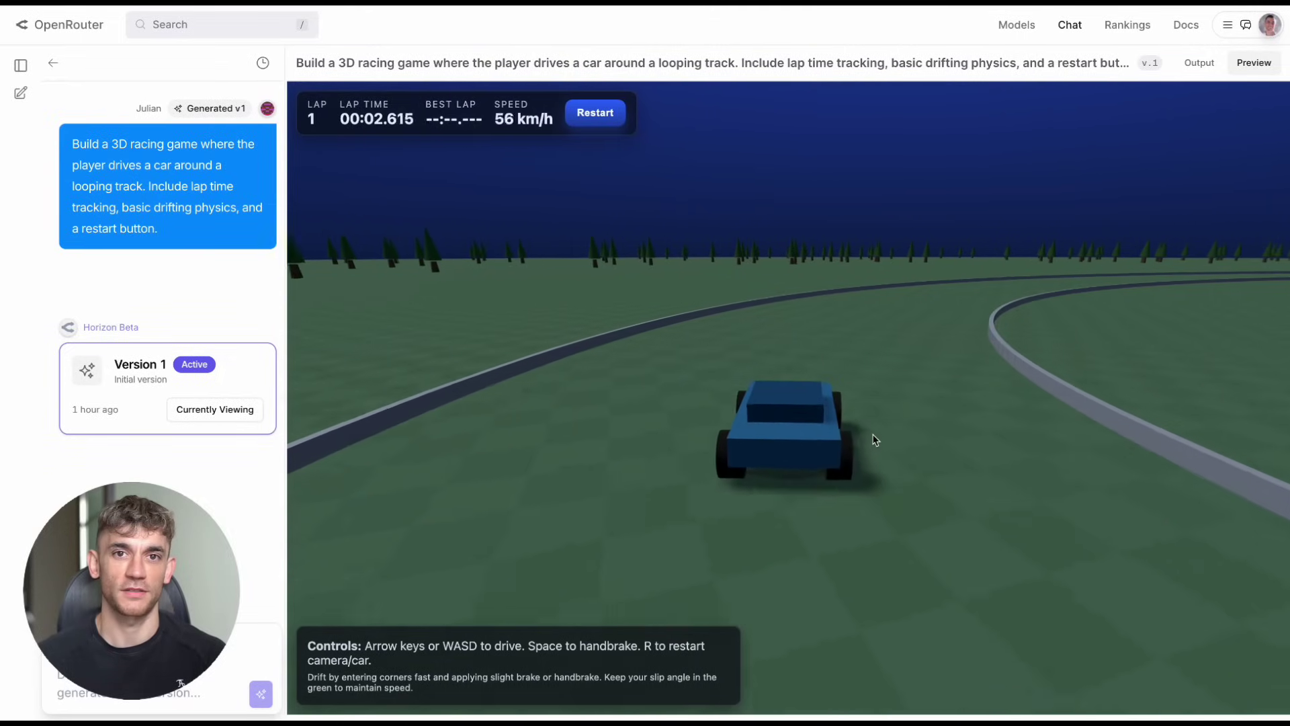
{"action": "key", "text": "Up"}
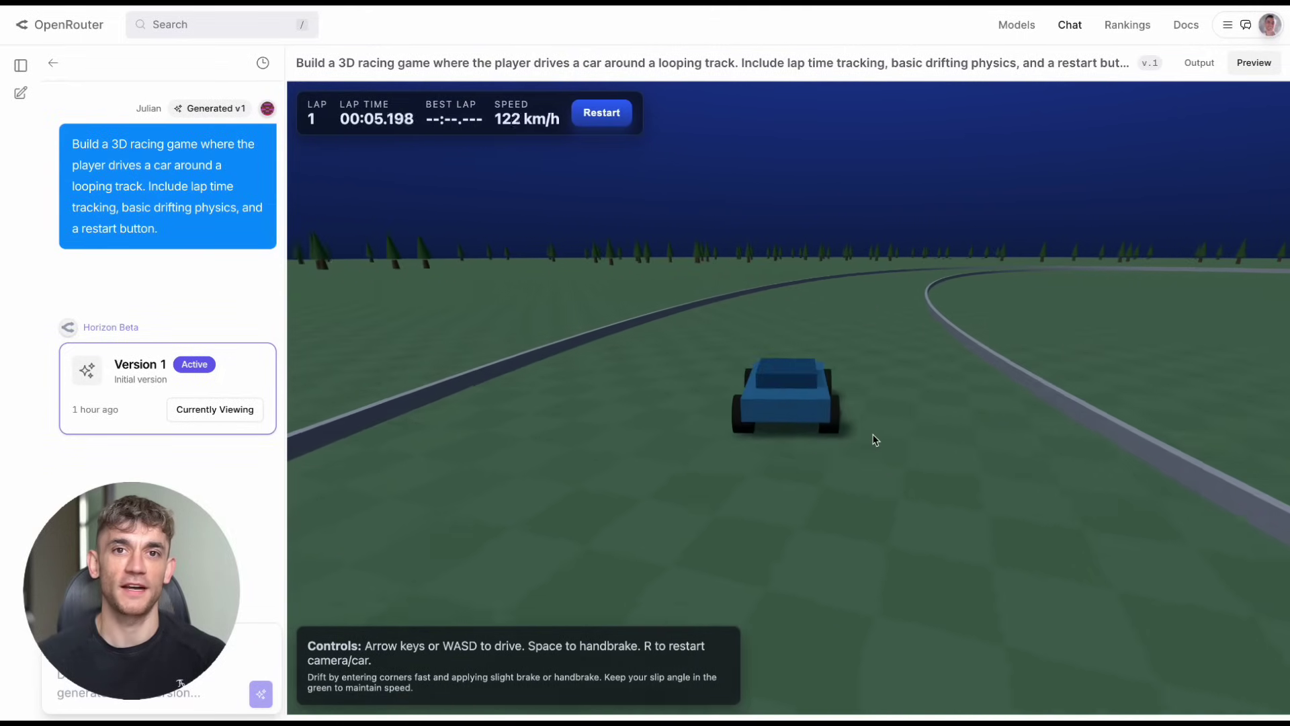
{"action": "key", "text": "Up"}
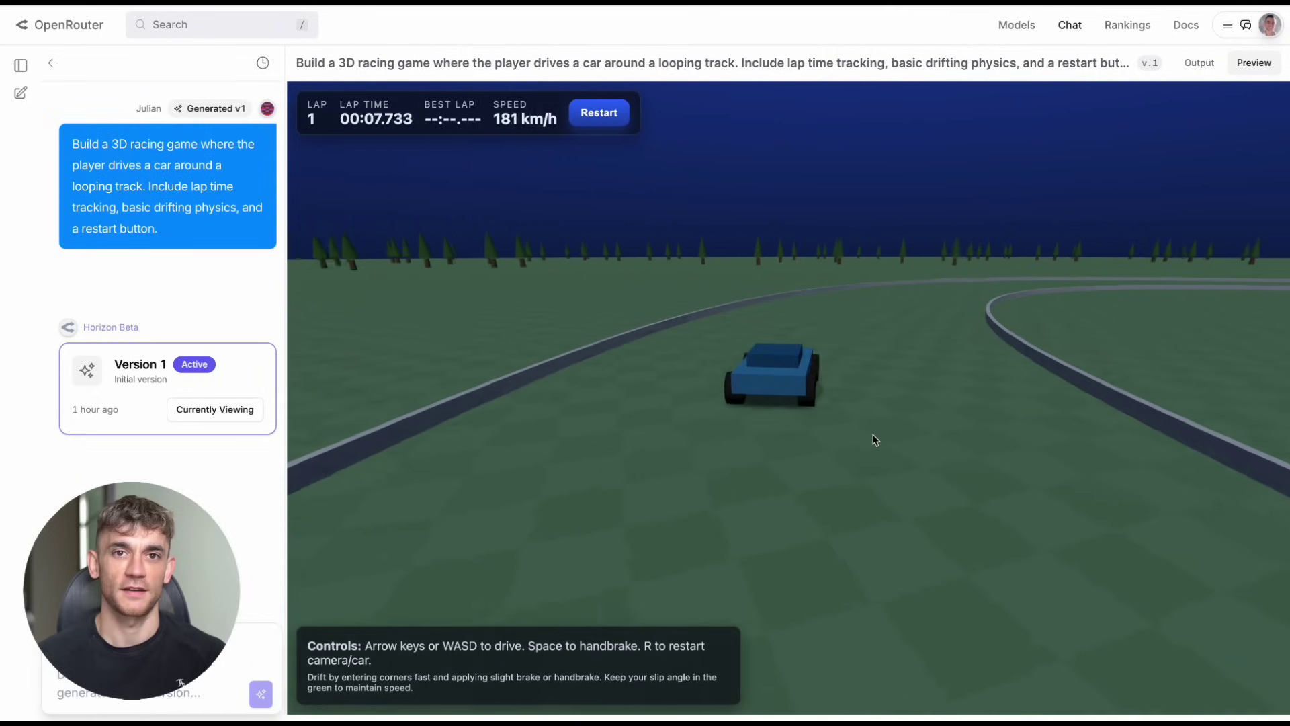
{"action": "key", "text": "Up"}
{"action": "key", "text": "Right"}
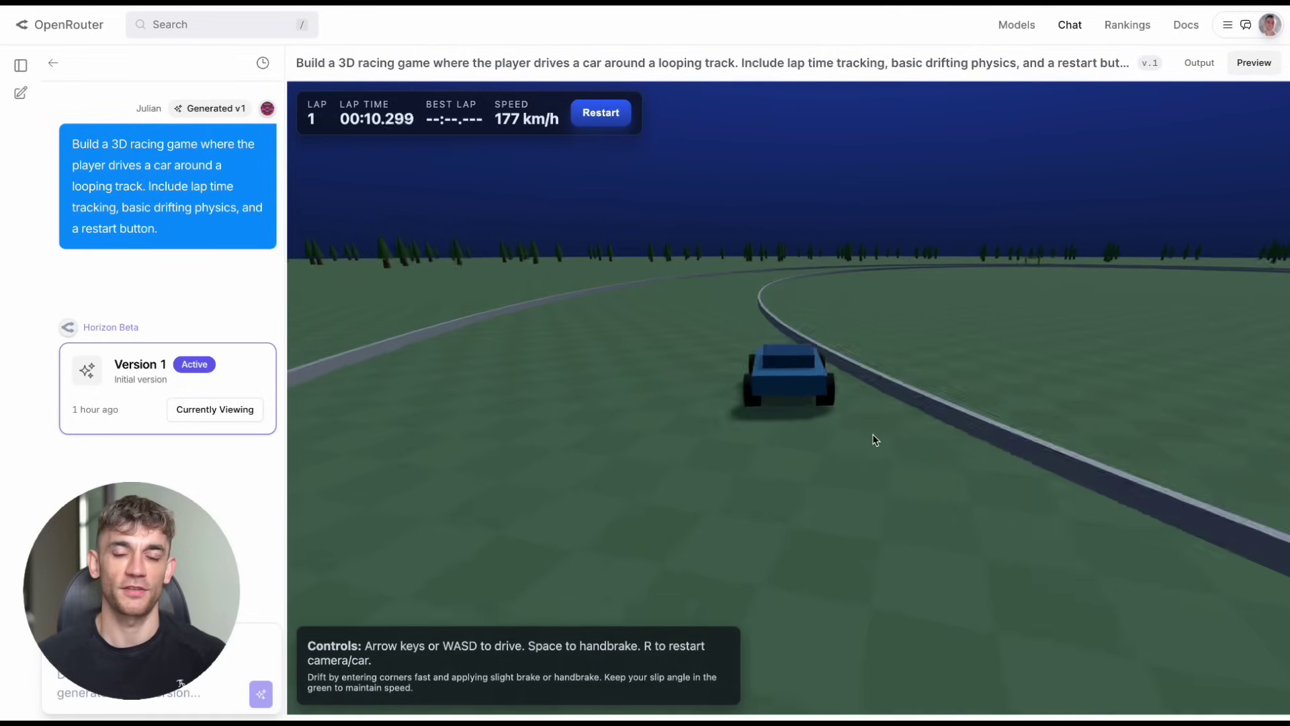
{"action": "key", "text": "Up"}
{"action": "key", "text": "Right"}
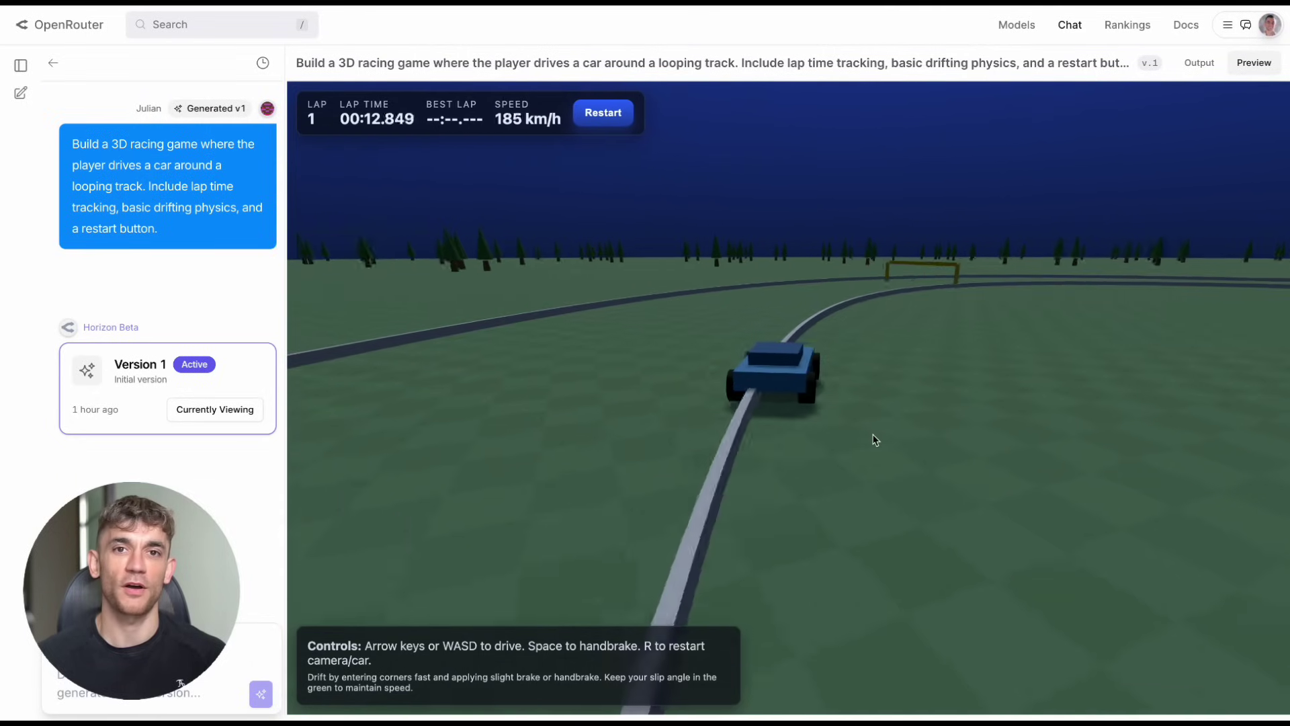
{"action": "key", "text": "Up"}
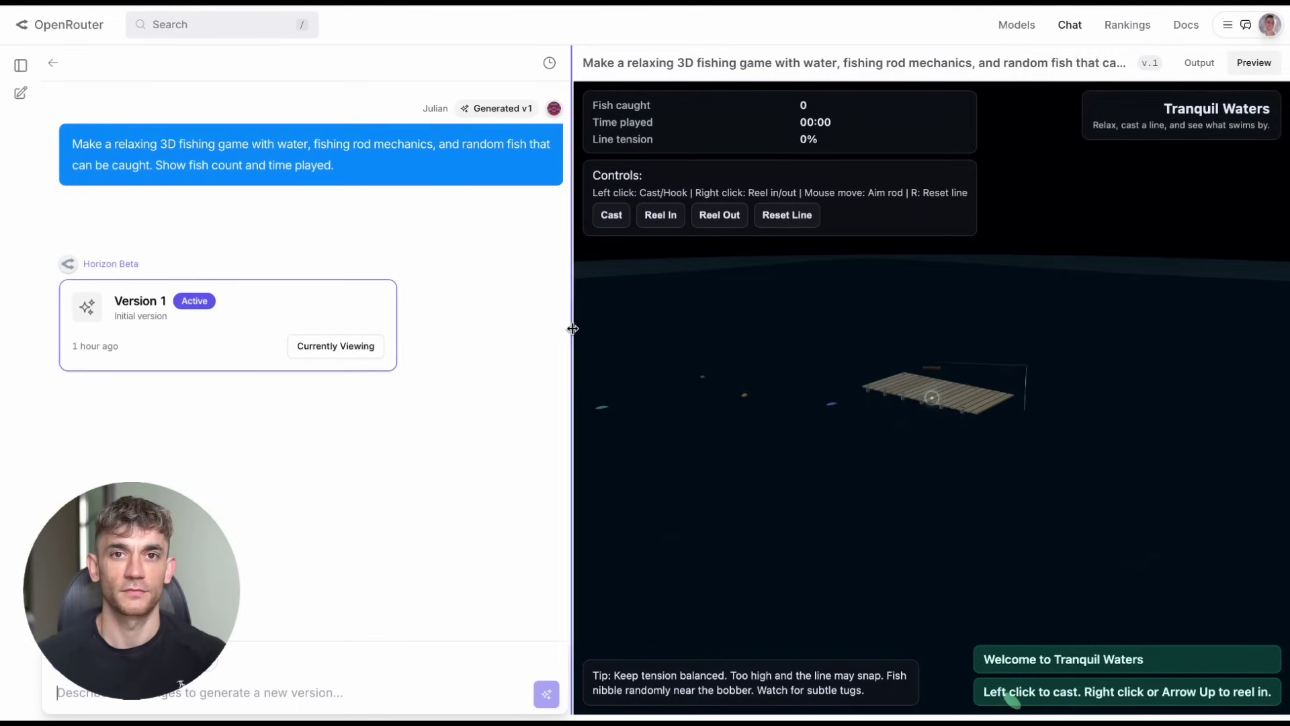
Enlarge the Tranquil Waters fishing game preview and try casting the line while orbiting and zooming around the dock.
{"action": "left_click_drag", "start_coordinate": [572, 328], "coordinate": [286, 316]}
{"action": "scroll", "coordinate": [857, 399], "scroll_direction": "up", "scroll_amount": 10}
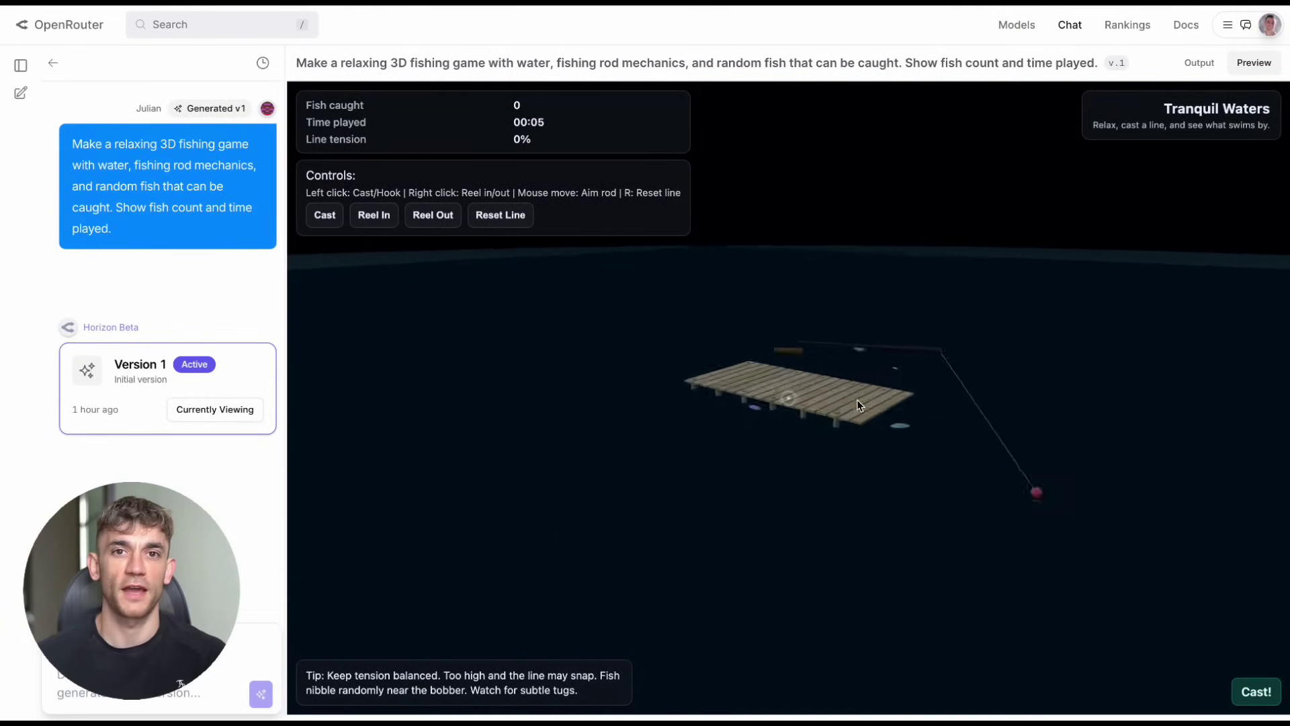
{"action": "scroll", "coordinate": [856, 399], "scroll_direction": "down", "scroll_amount": 6}
{"action": "left_click_drag", "start_coordinate": [856, 401], "coordinate": [974, 419]}
{"action": "scroll", "coordinate": [979, 417], "scroll_direction": "down", "scroll_amount": 10}
{"action": "mouse_move", "coordinate": [1062, 428]}
{"action": "left_mouse_down"}
{"action": "mouse_move", "coordinate": [1045, 425]}
{"action": "mouse_move", "coordinate": [1056, 428]}
{"action": "left_mouse_up"}
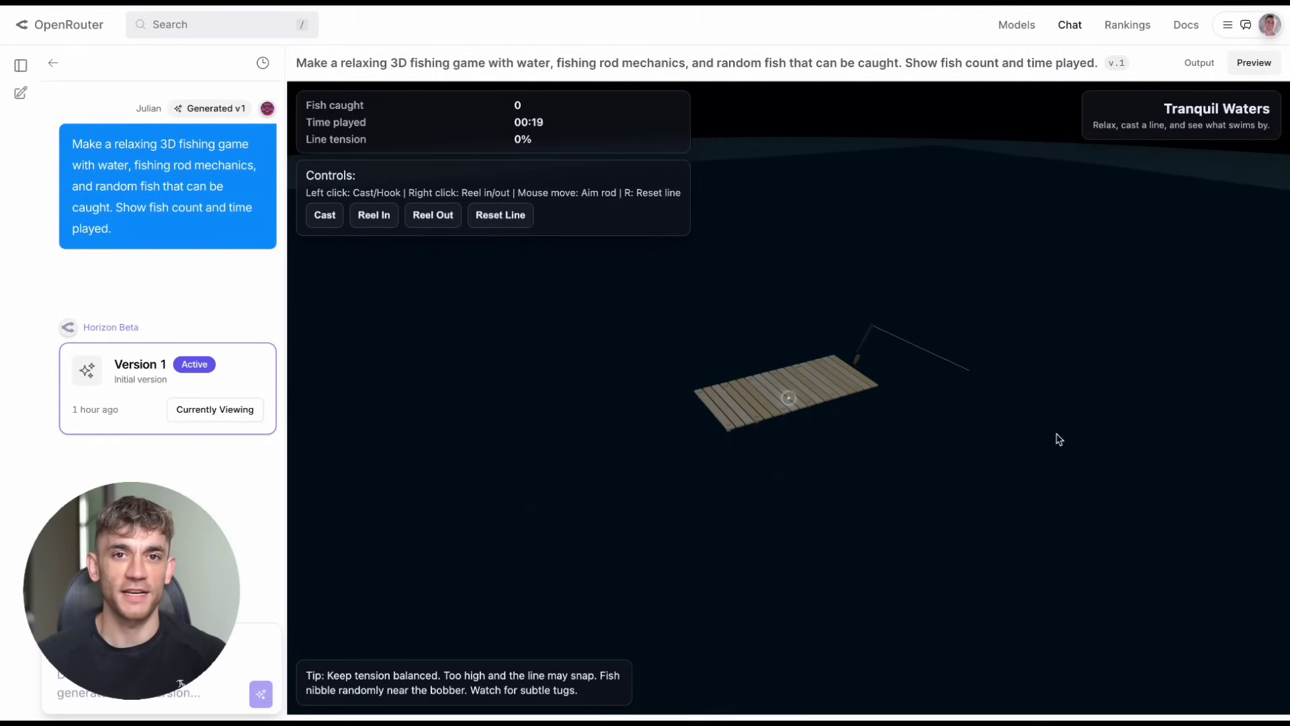
{"action": "scroll", "coordinate": [1013, 415], "scroll_direction": "up", "scroll_amount": 3}
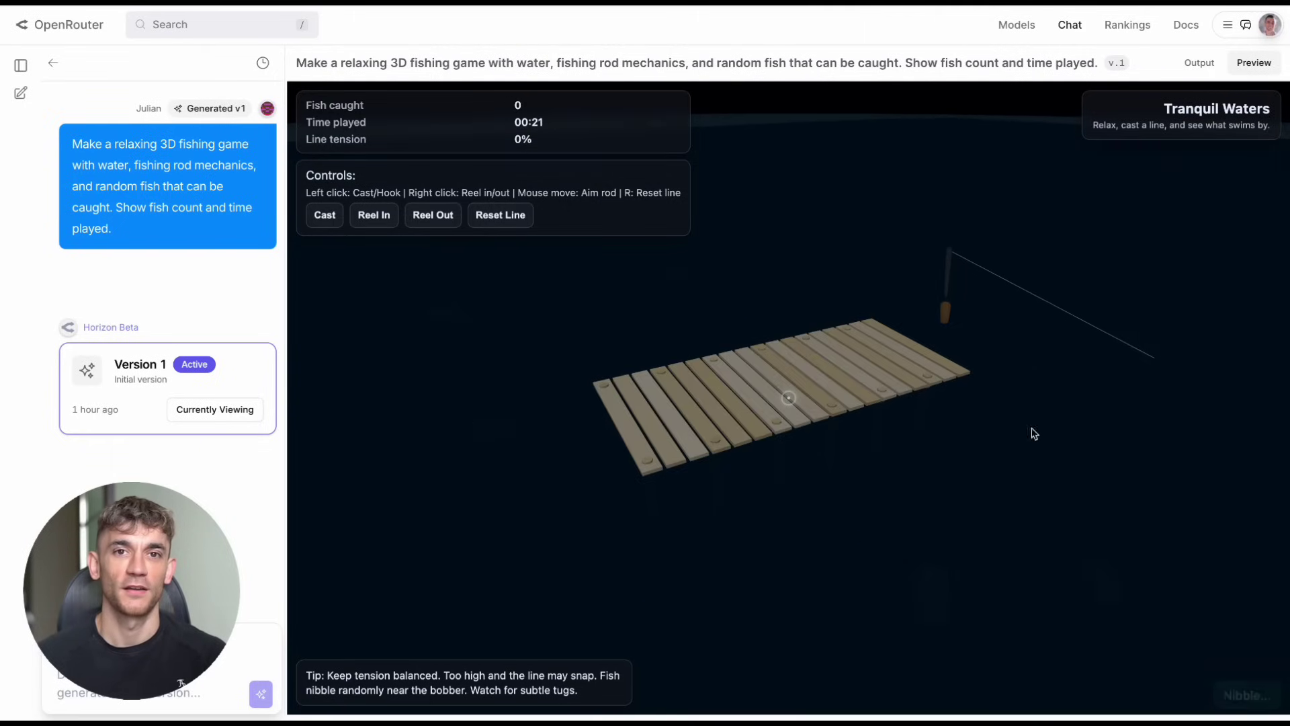
{"action": "left_click_drag", "start_coordinate": [1150, 378], "coordinate": [1132, 369]}
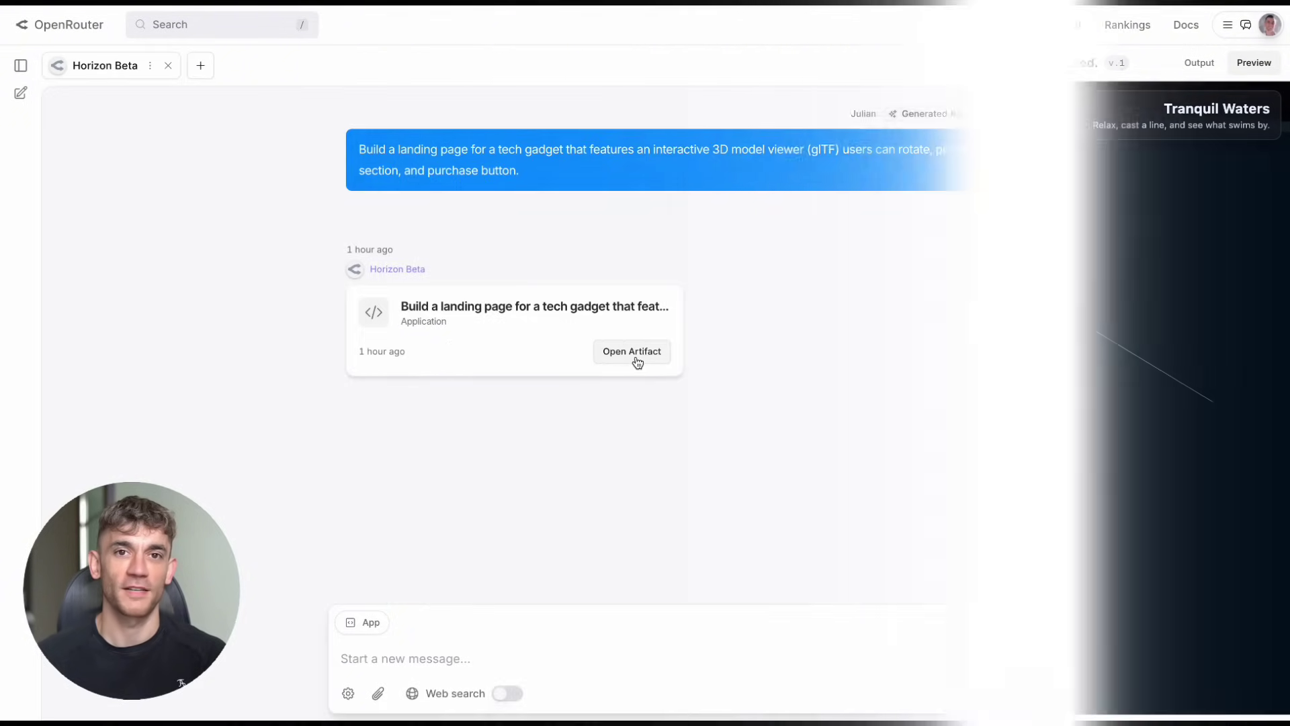
Open the tech gadget landing page artifact and enlarge its preview over the prompt pane.
{"action": "left_click", "coordinate": [635, 356]}
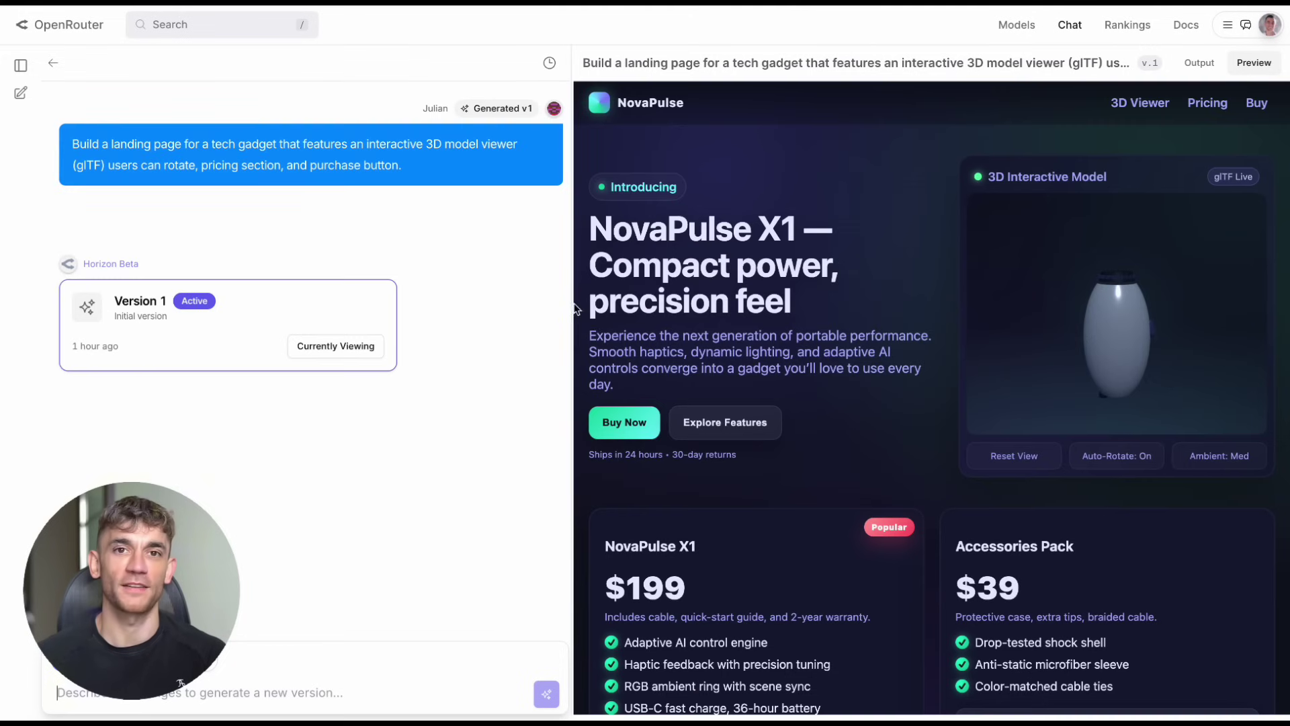
{"action": "left_click_drag", "start_coordinate": [572, 304], "coordinate": [250, 284]}
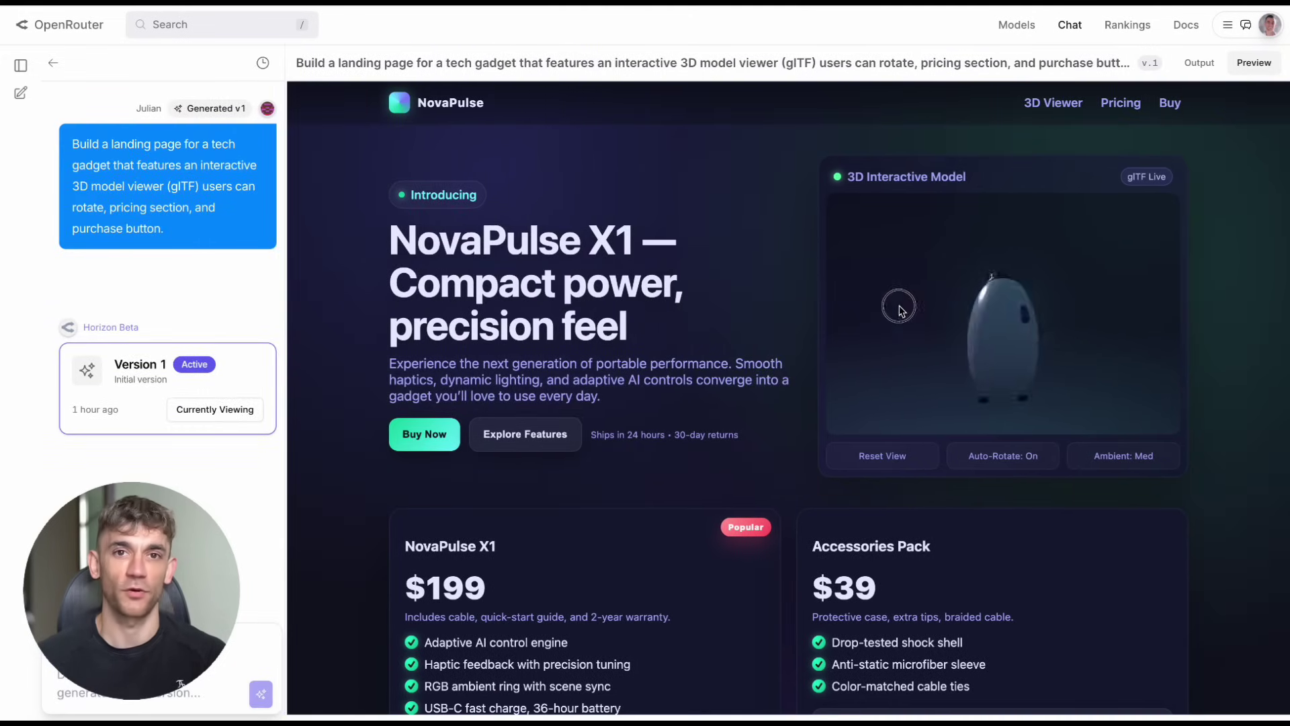
Rotate the NovaPulse X1 in the 3D model viewer and review the pricing section of the page.
{"action": "left_click_drag", "start_coordinate": [900, 303], "coordinate": [943, 278]}
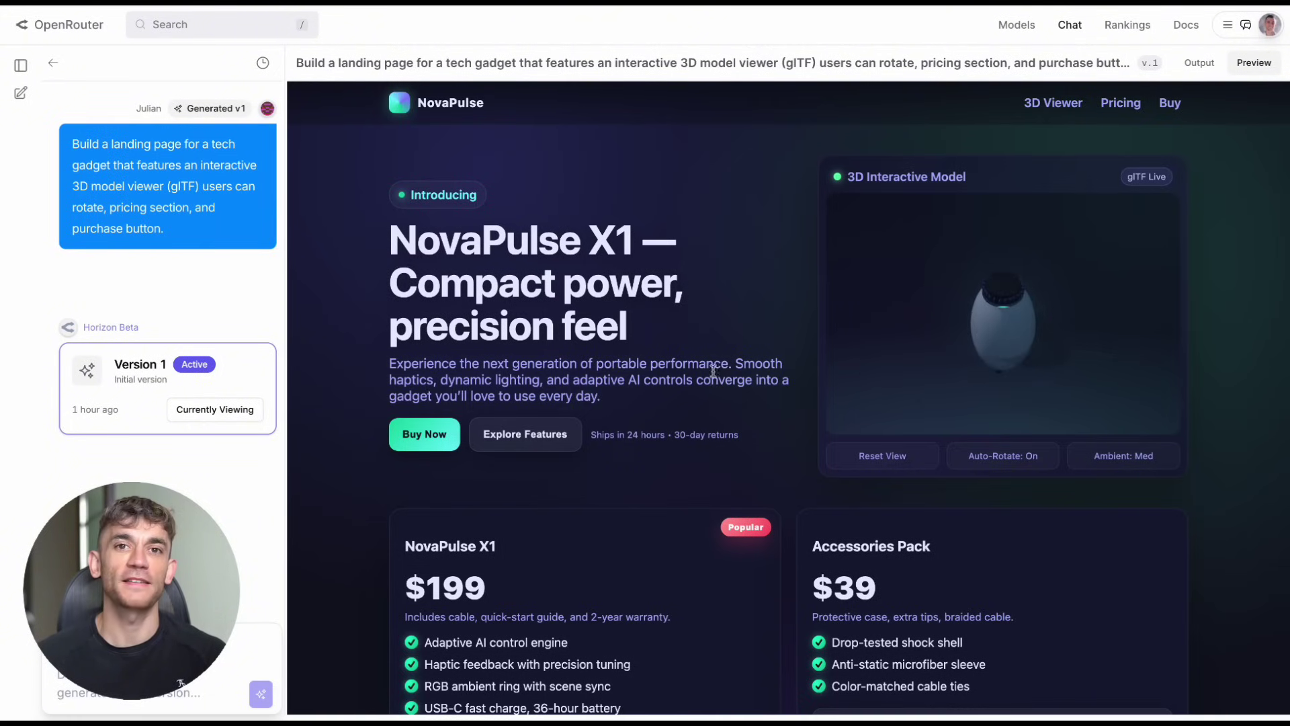
{"action": "scroll", "coordinate": [518, 444], "scroll_direction": "down", "scroll_amount": 4}
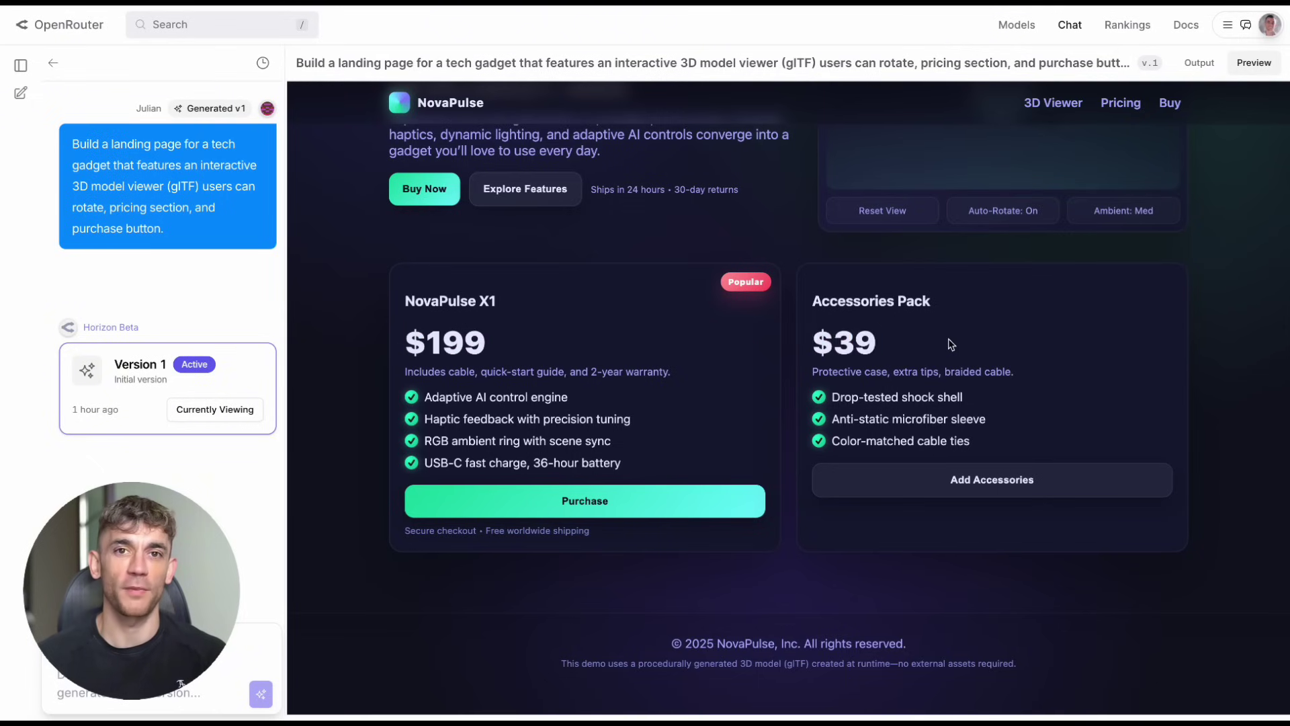
Return to the introduction of the NovaPulse page and rotate the product model to view it from other angles.
{"action": "scroll", "coordinate": [951, 342], "scroll_direction": "up", "scroll_amount": 4}
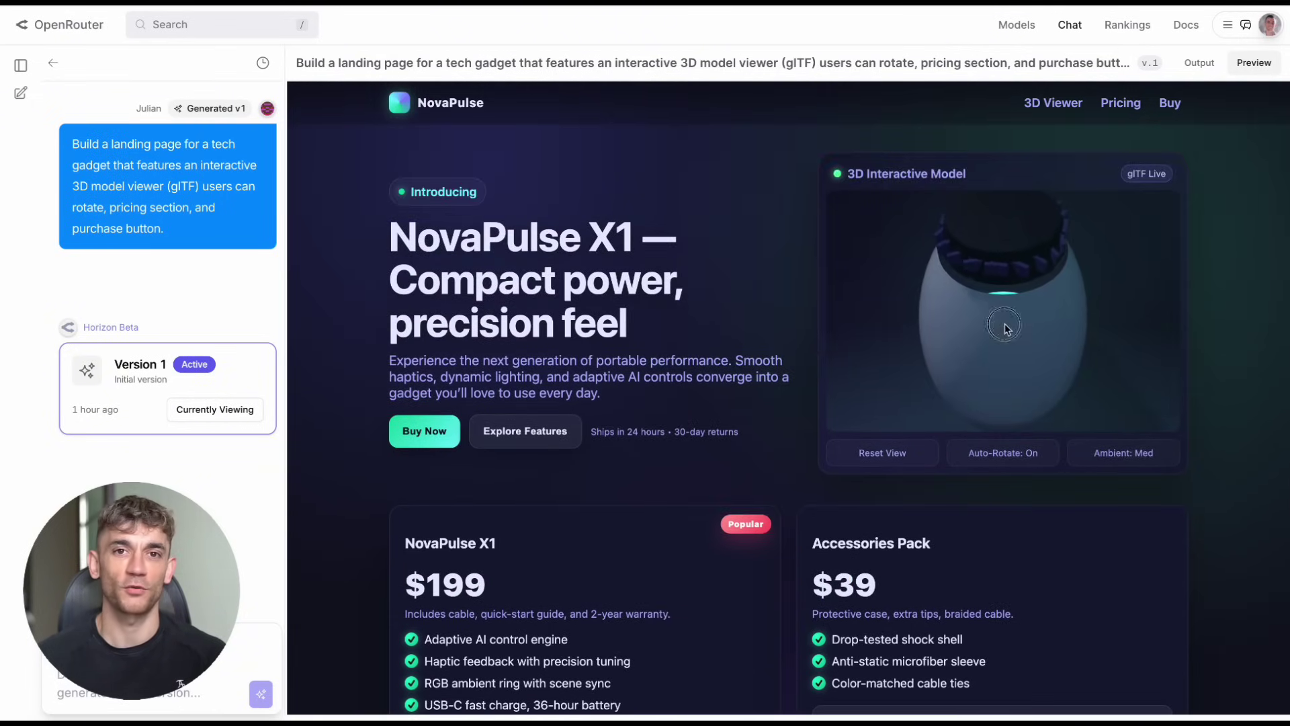
{"action": "left_click_drag", "start_coordinate": [1004, 325], "coordinate": [928, 288]}
{"action": "left_click_drag", "start_coordinate": [1092, 368], "coordinate": [965, 231]}
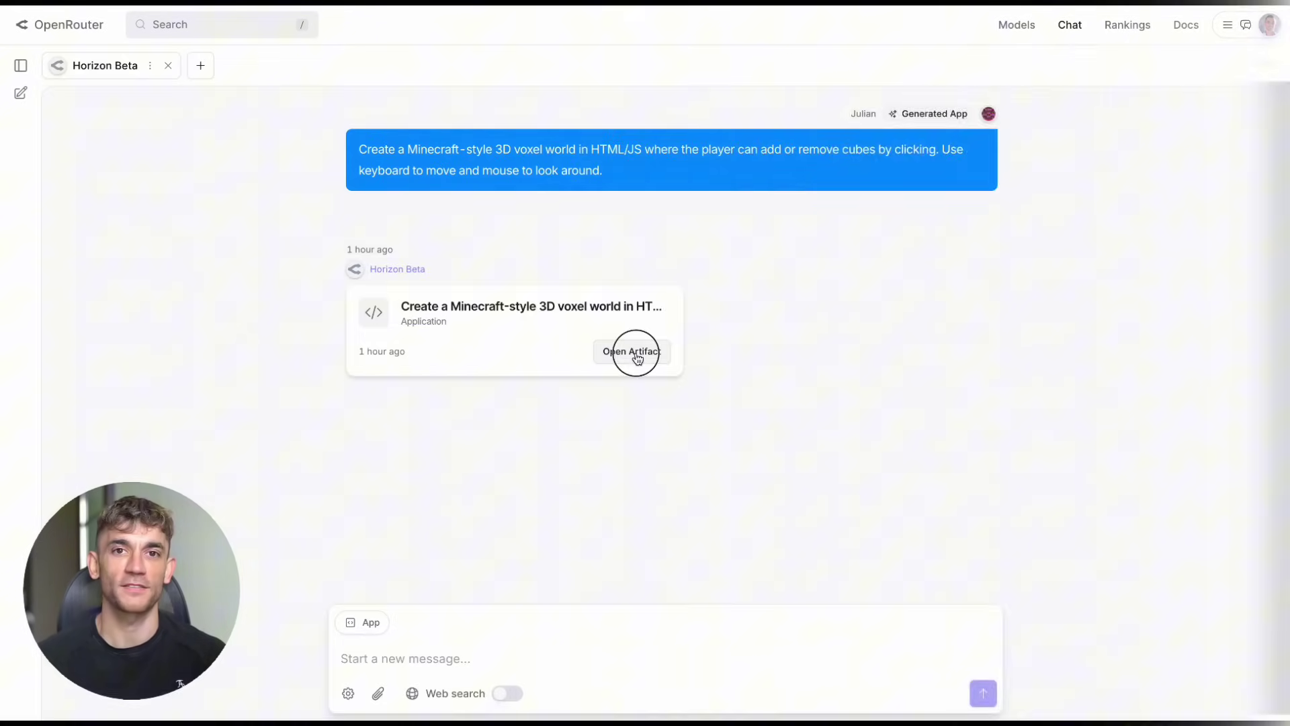
Open the Minecraft-style voxel world artifact, enlarge its preview and enter the world.
{"action": "left_click", "coordinate": [630, 352]}
{"action": "left_click_drag", "start_coordinate": [569, 331], "coordinate": [150, 267]}
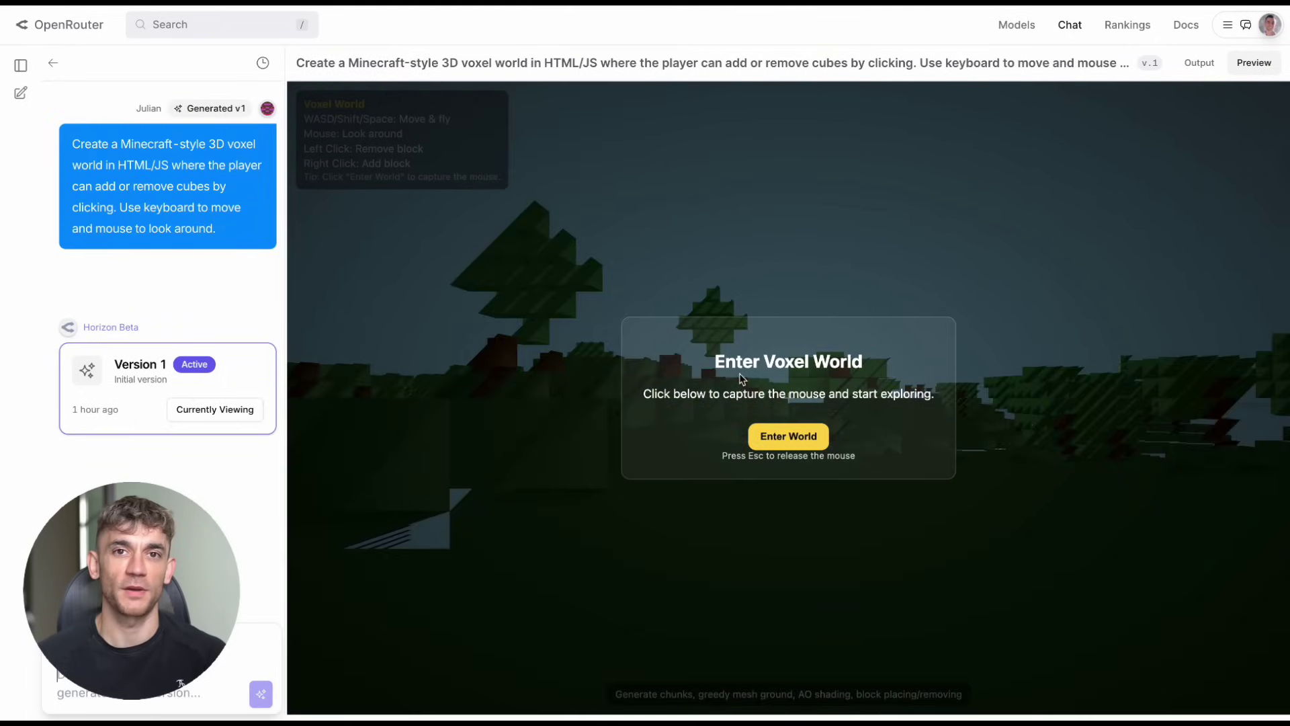
{"action": "left_click", "coordinate": [790, 436]}
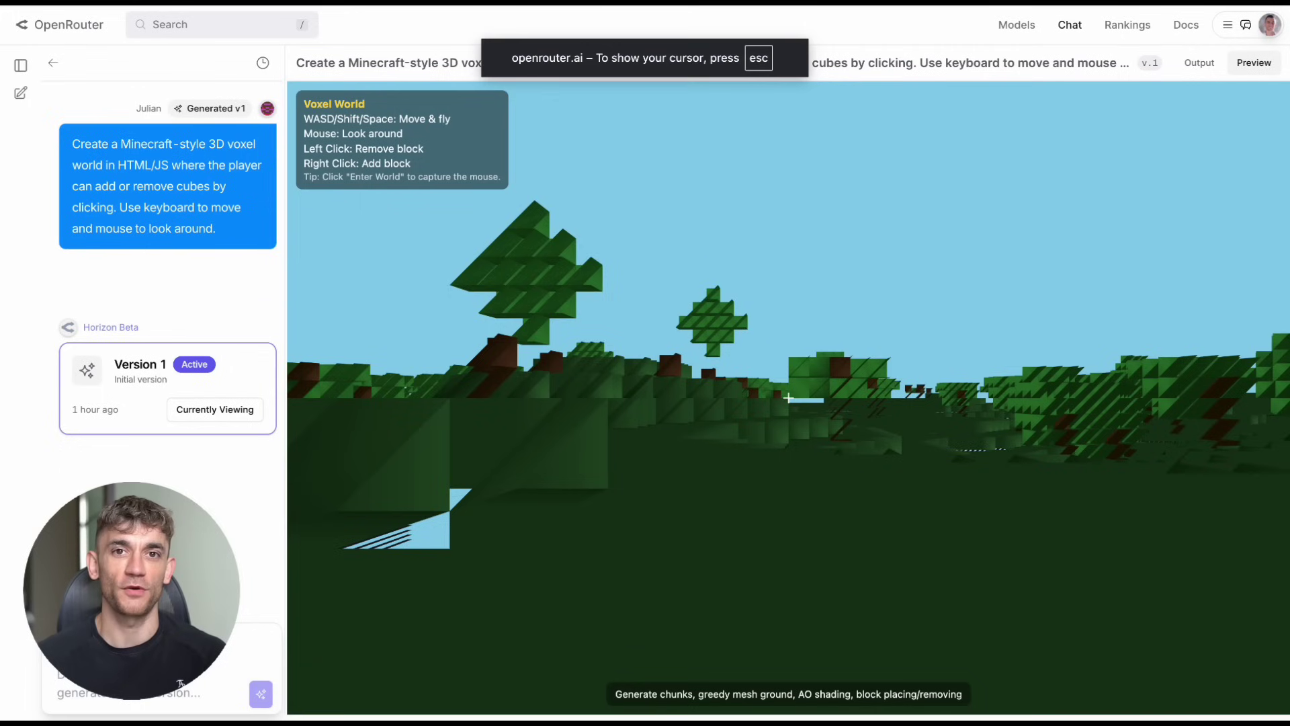
Fly through the voxel terrain toward the trees and try removing a block from the ground.
{"action": "key", "text": "w"}
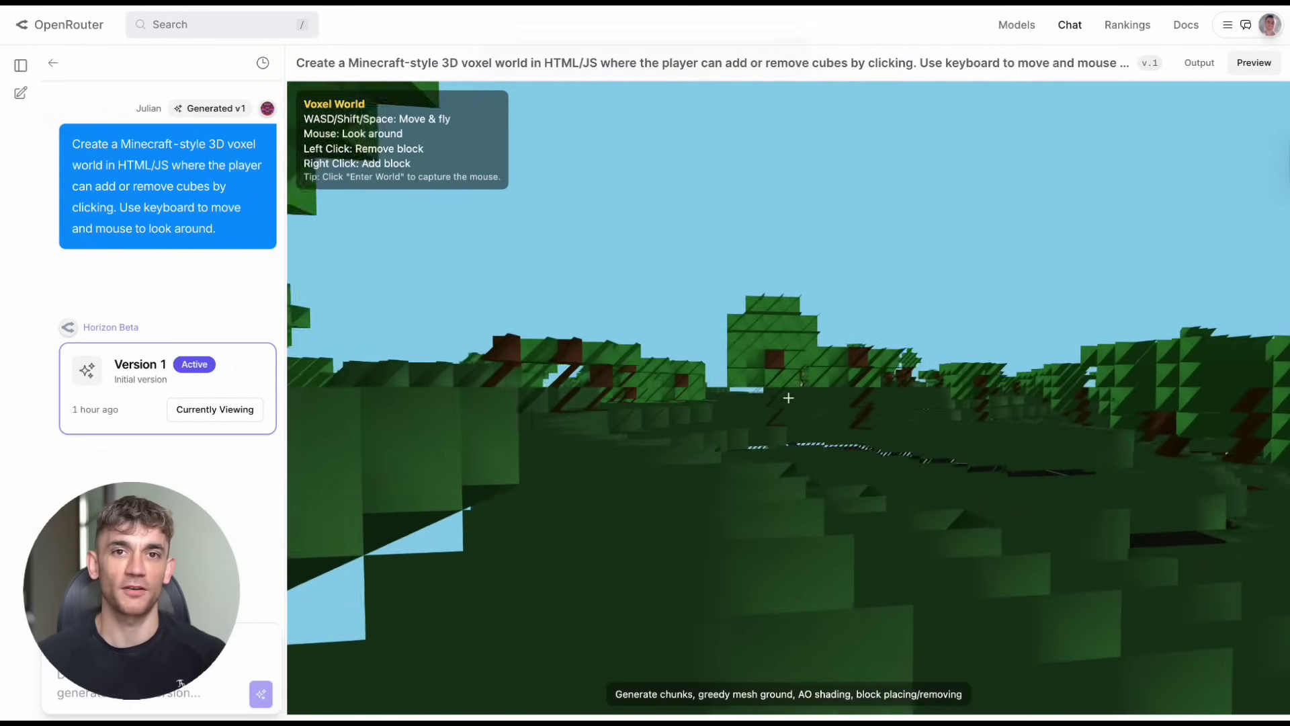
{"action": "key", "text": "w"}
{"action": "key", "text": "s"}
{"action": "key", "text": "w"}
{"action": "key", "text": "w"}
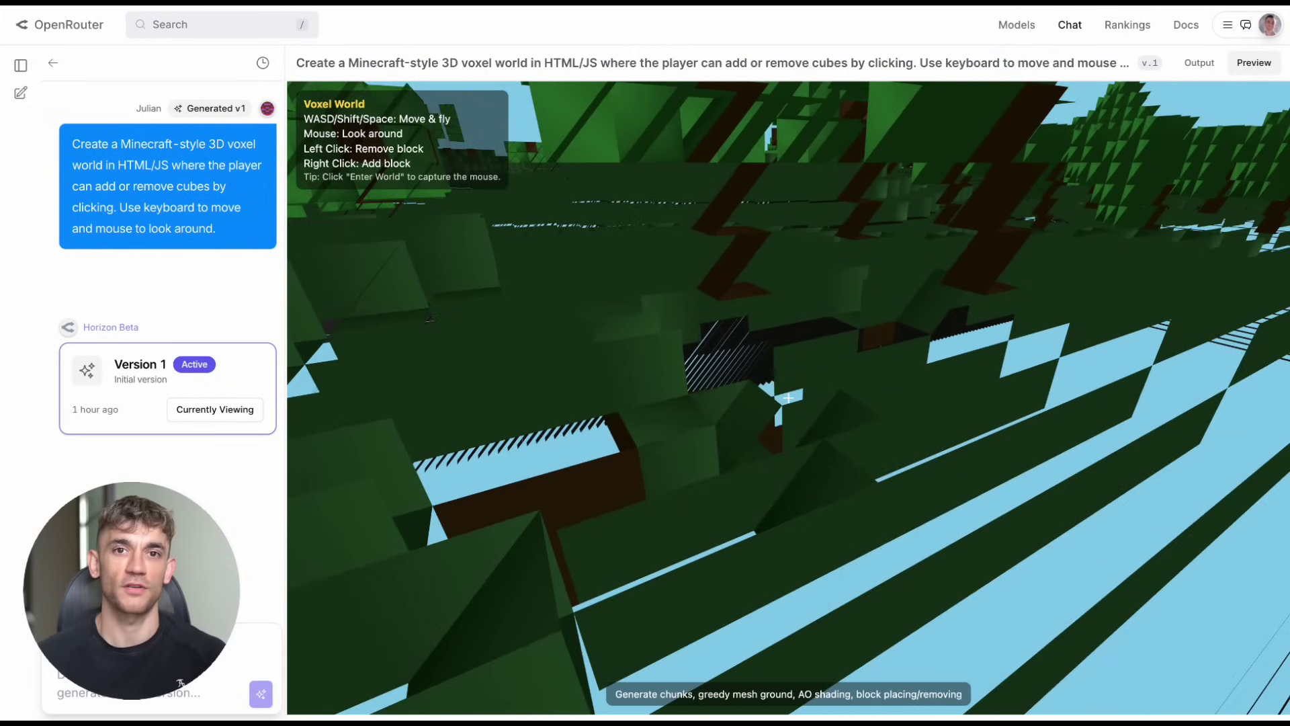
{"action": "left_click", "coordinate": [788, 398]}
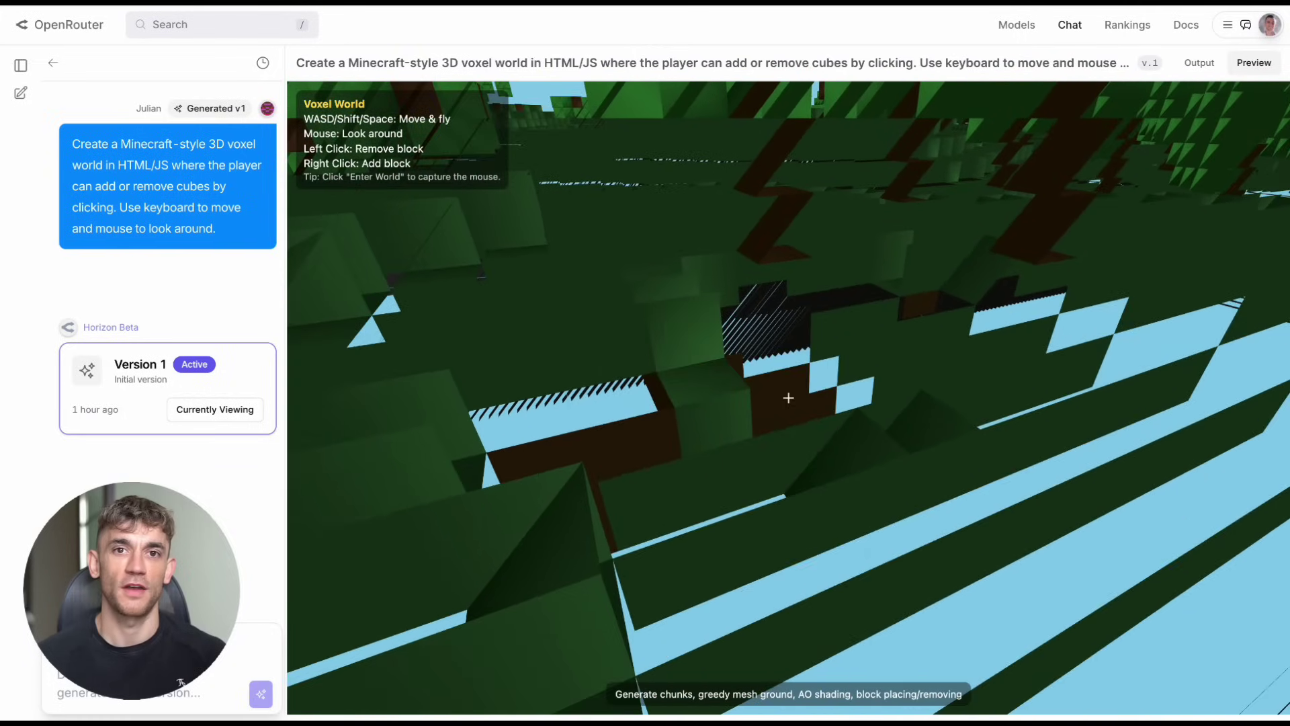
{"action": "key", "text": "w"}
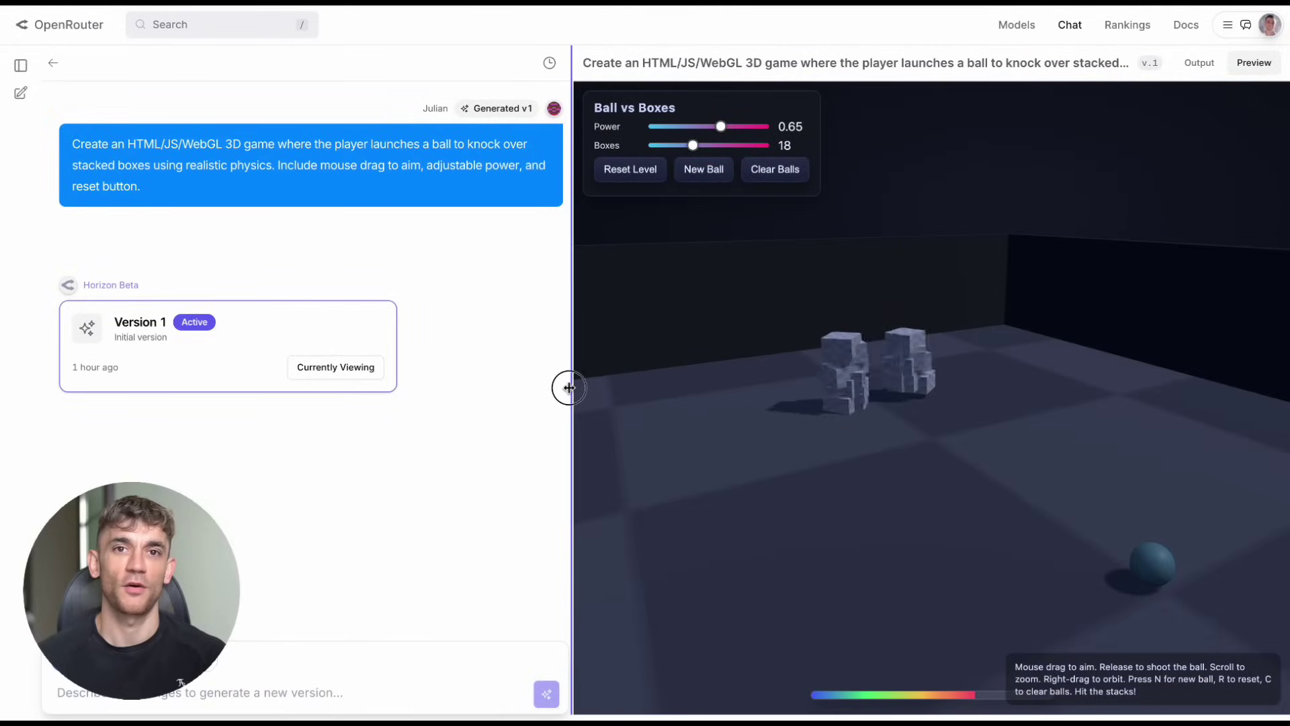
Enlarge the Ball vs Boxes preview and launch balls at the stacked boxes with the power set to 0.90.
{"action": "left_click_drag", "start_coordinate": [568, 387], "coordinate": [235, 361]}
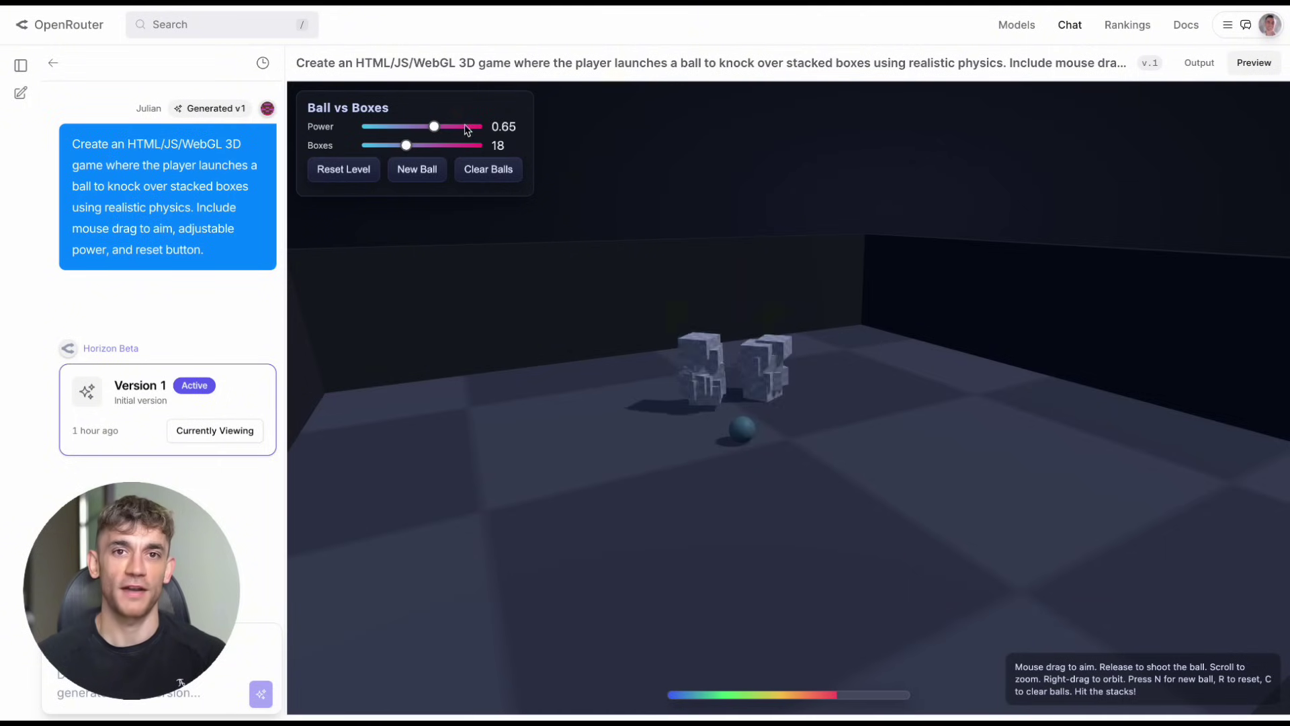
{"action": "left_click_drag", "start_coordinate": [757, 452], "coordinate": [945, 567]}
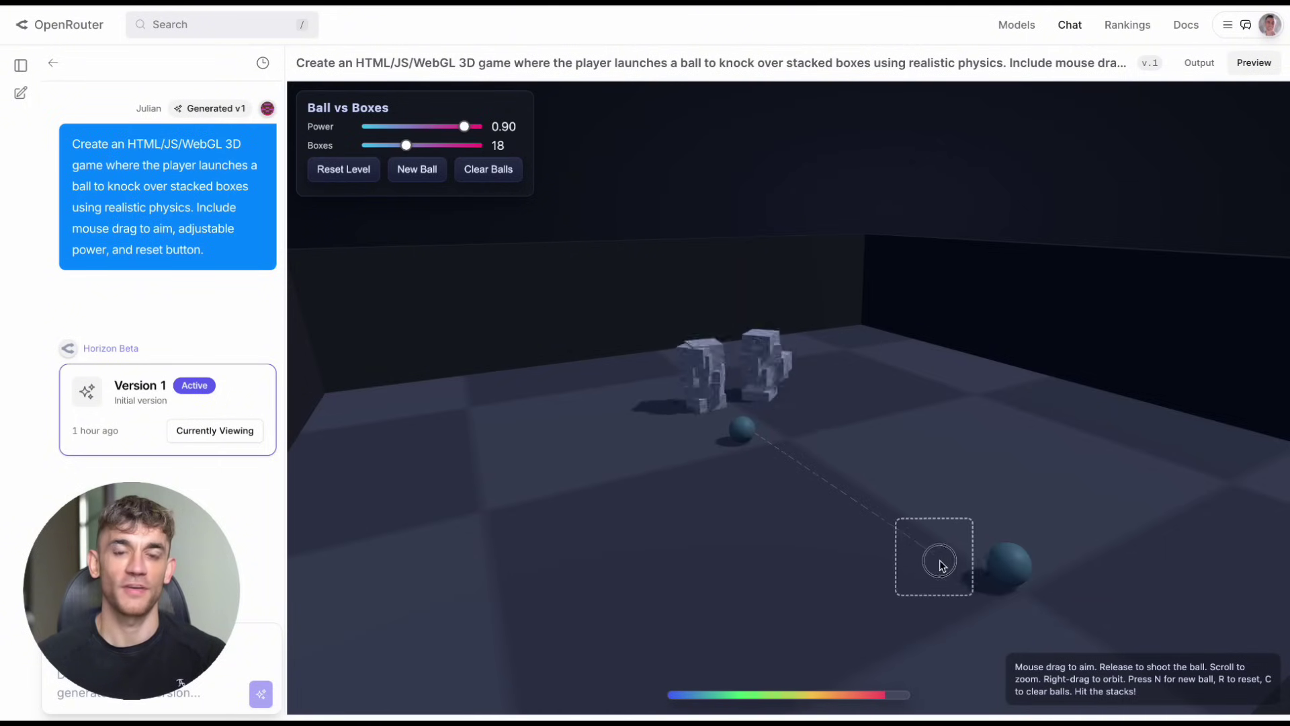
{"action": "left_click_drag", "start_coordinate": [668, 311], "coordinate": [714, 210]}
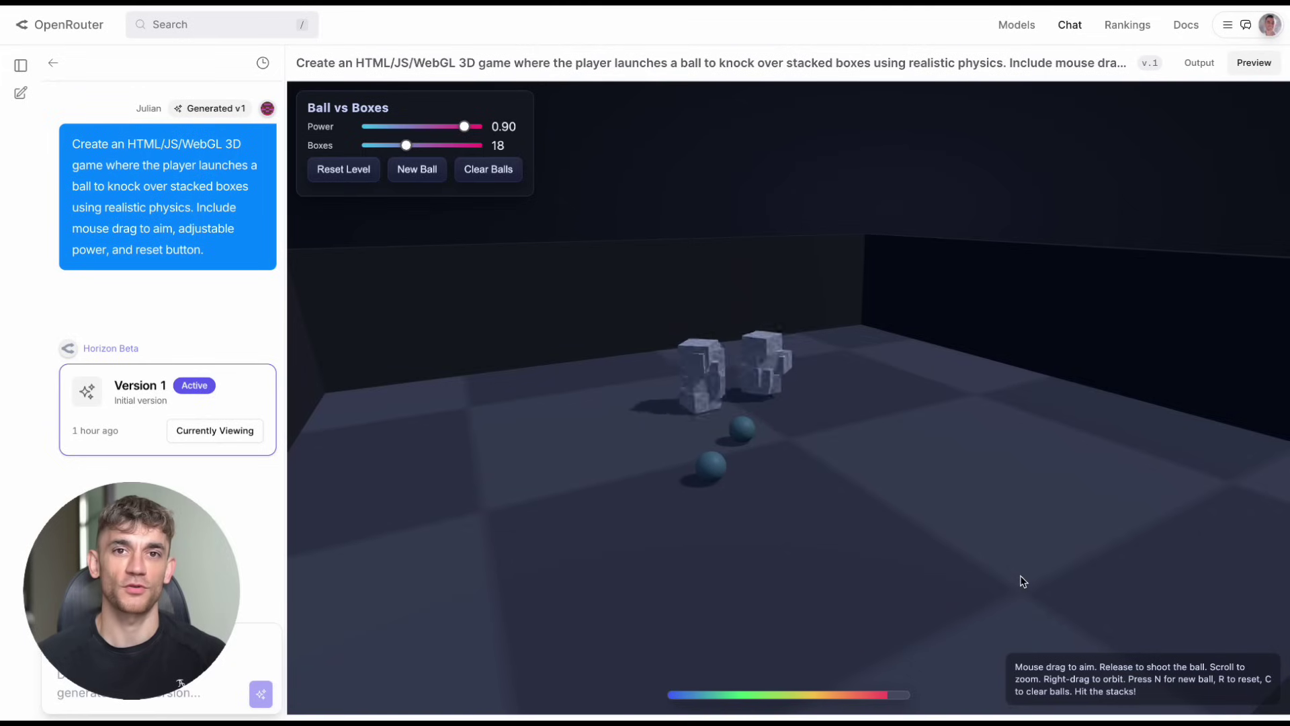
{"action": "left_click_drag", "start_coordinate": [1015, 576], "coordinate": [939, 573]}
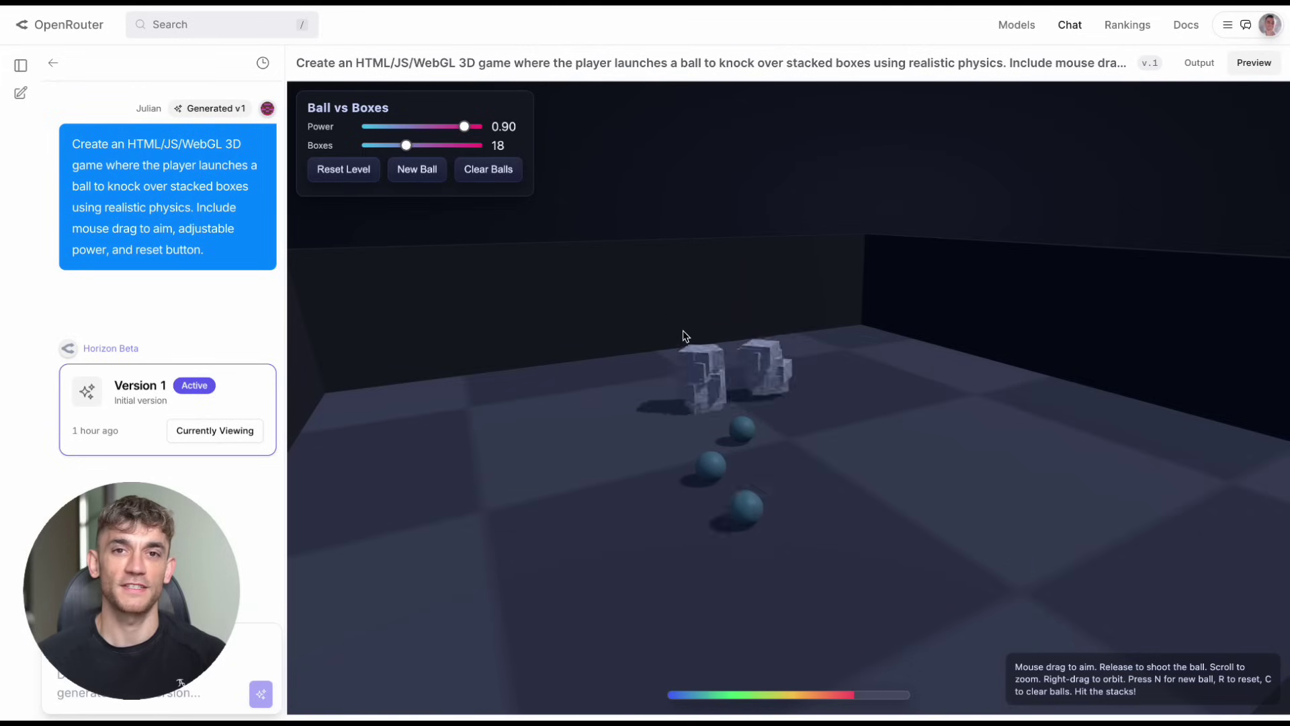
Aim and shoot several balls at the two box stacks from a wider view of the arena.
{"action": "scroll", "coordinate": [993, 508], "scroll_direction": "down", "scroll_amount": 3}
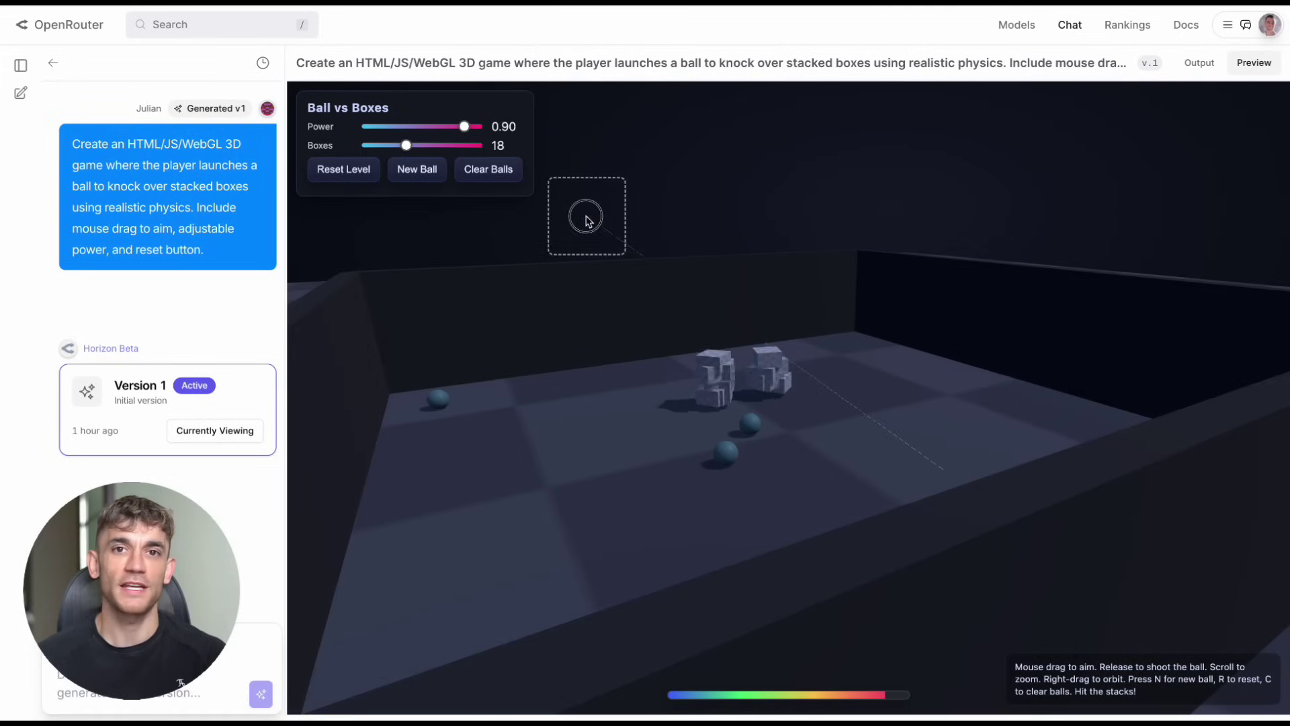
{"action": "left_click_drag", "start_coordinate": [586, 220], "coordinate": [585, 291]}
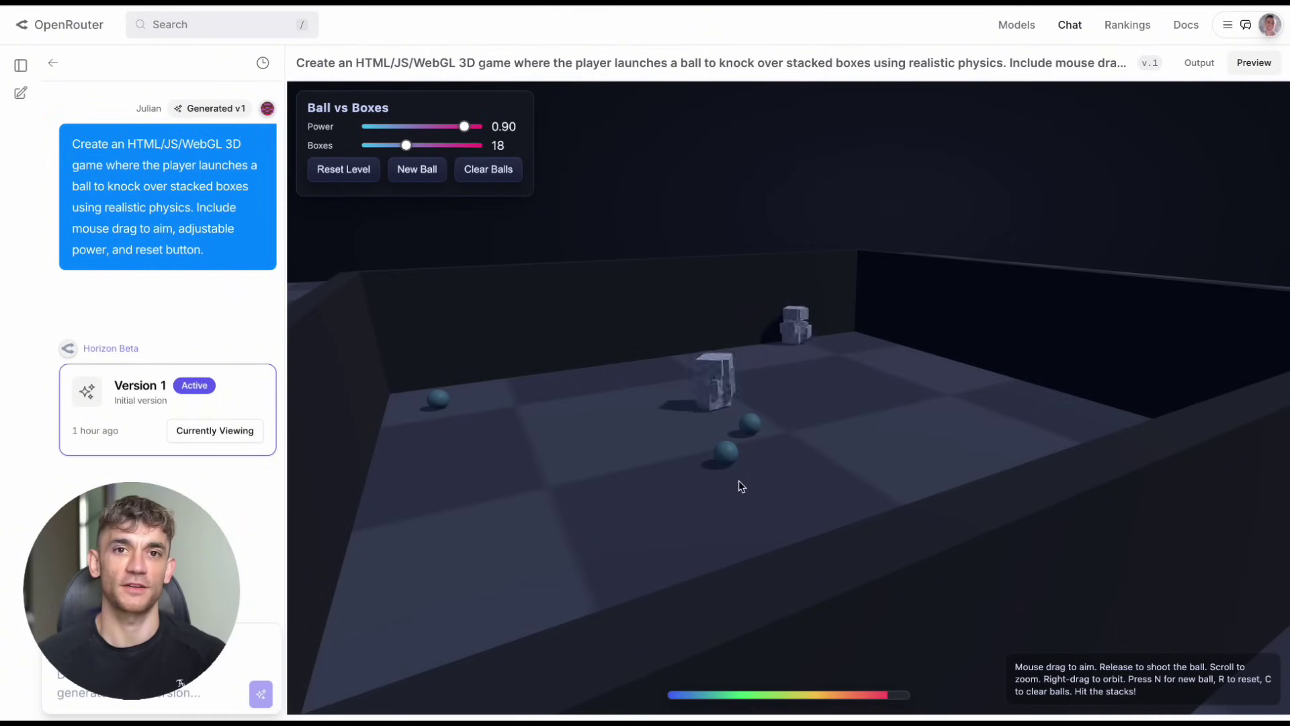
{"action": "left_click_drag", "start_coordinate": [594, 354], "coordinate": [530, 316]}
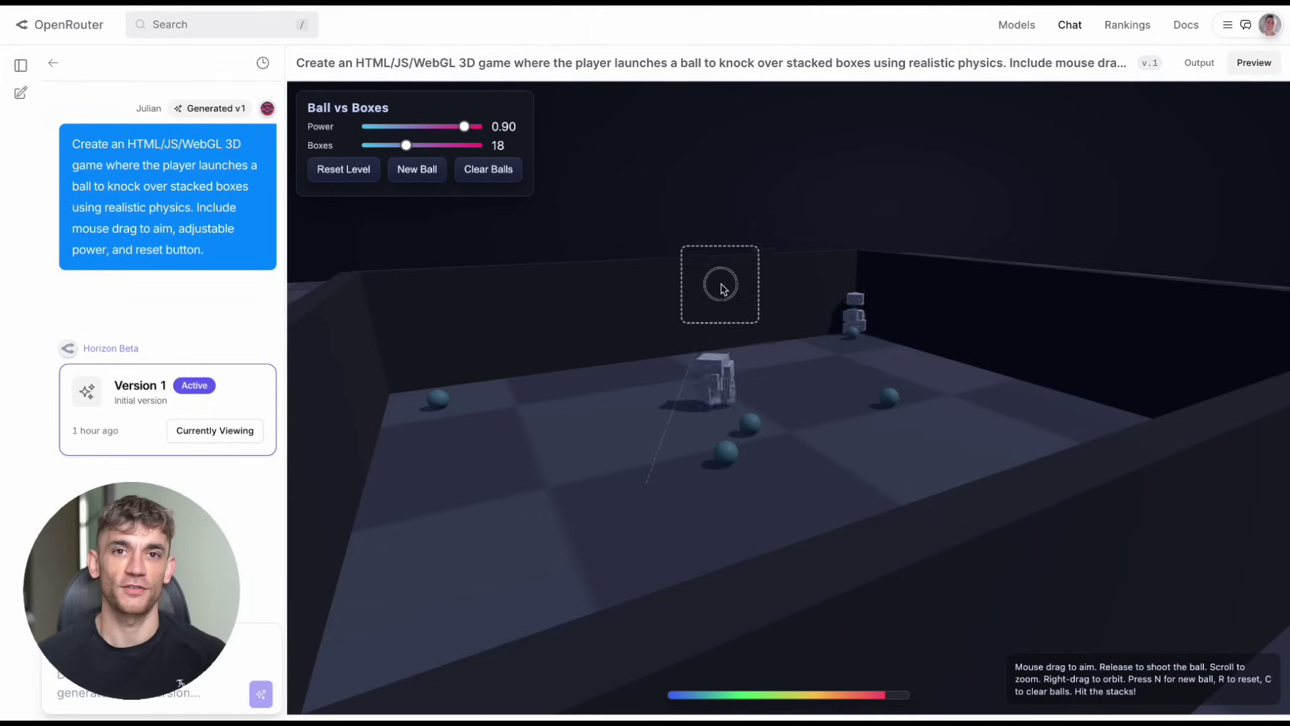
{"action": "left_click_drag", "start_coordinate": [723, 287], "coordinate": [813, 274]}
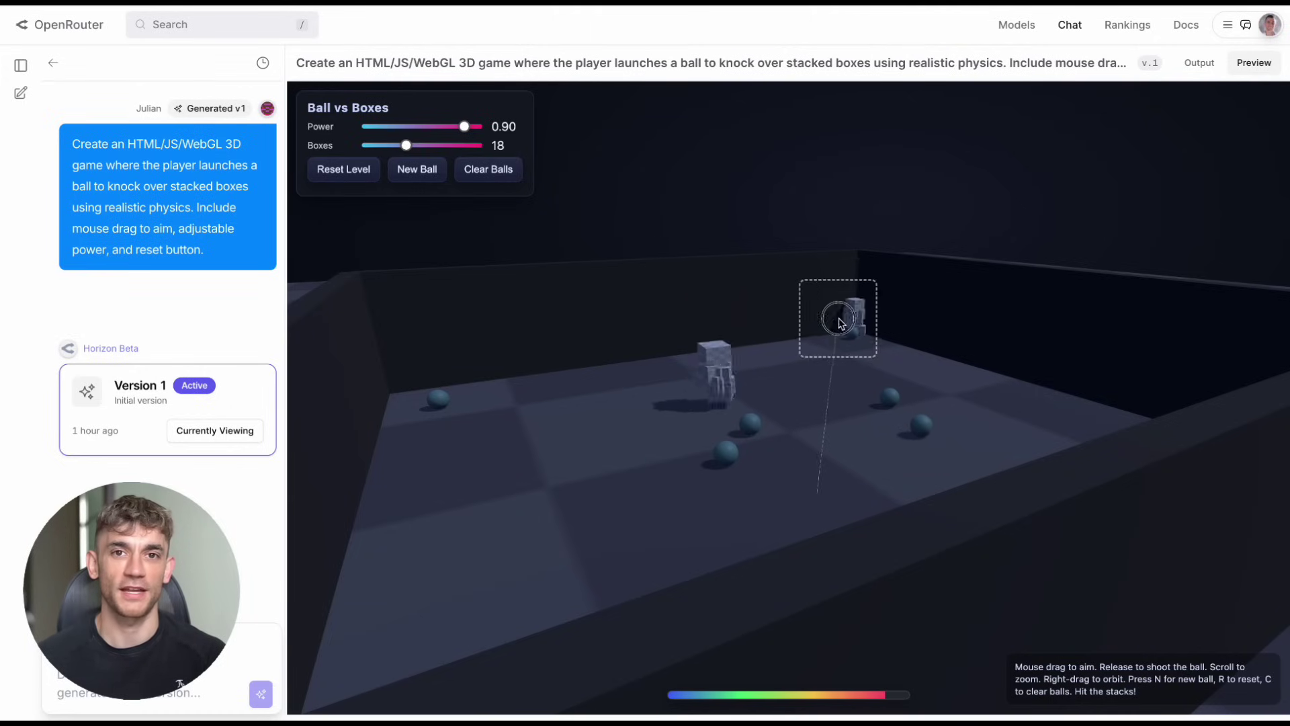
{"action": "left_click_drag", "start_coordinate": [839, 317], "coordinate": [856, 300]}
Shoot more balls from a closer view at the displaced box stacks around the arena.
{"action": "scroll", "coordinate": [828, 445], "scroll_direction": "up", "scroll_amount": 3}
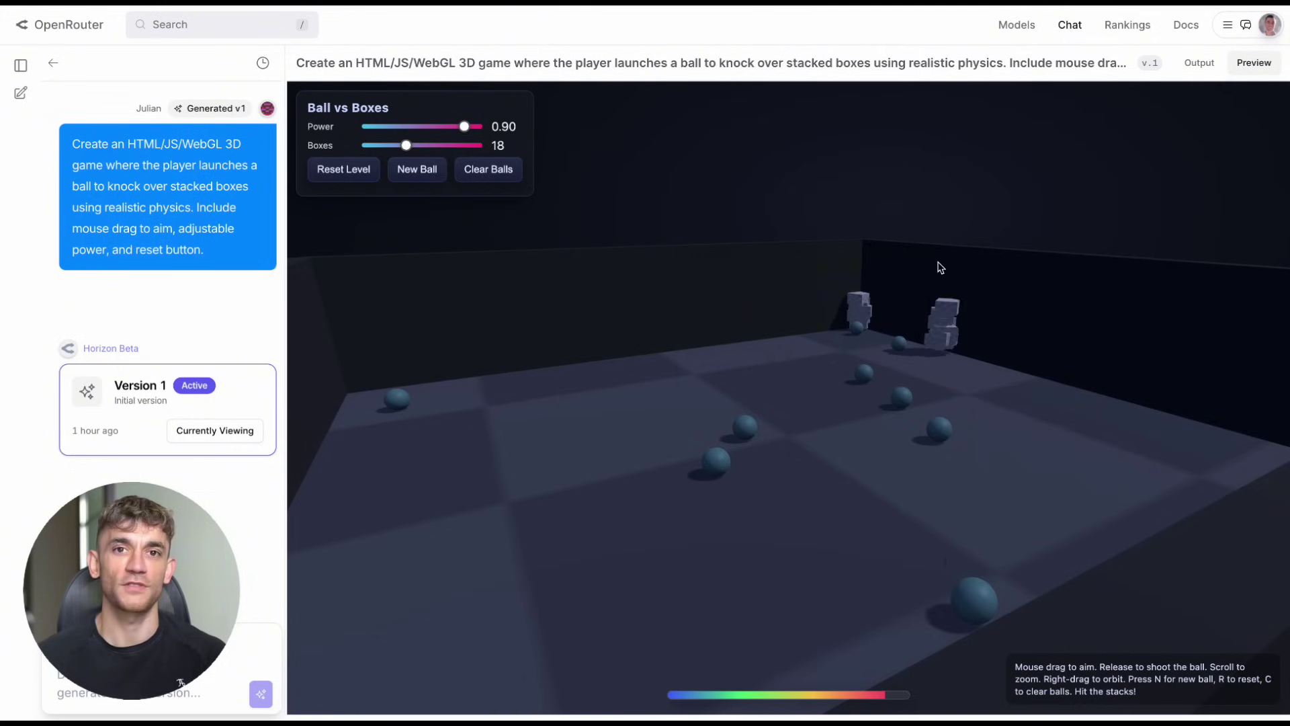
{"action": "left_click_drag", "start_coordinate": [925, 572], "coordinate": [1186, 363]}
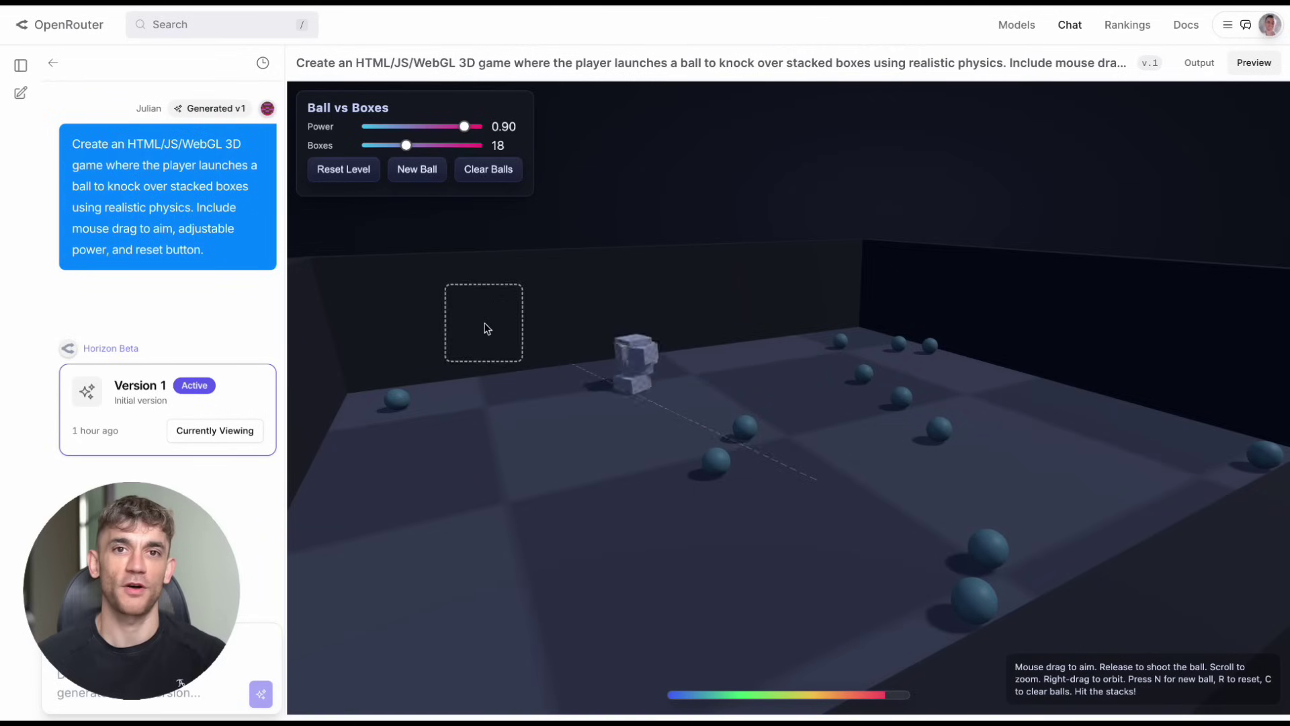
{"action": "left_click_drag", "start_coordinate": [488, 411], "coordinate": [442, 406]}
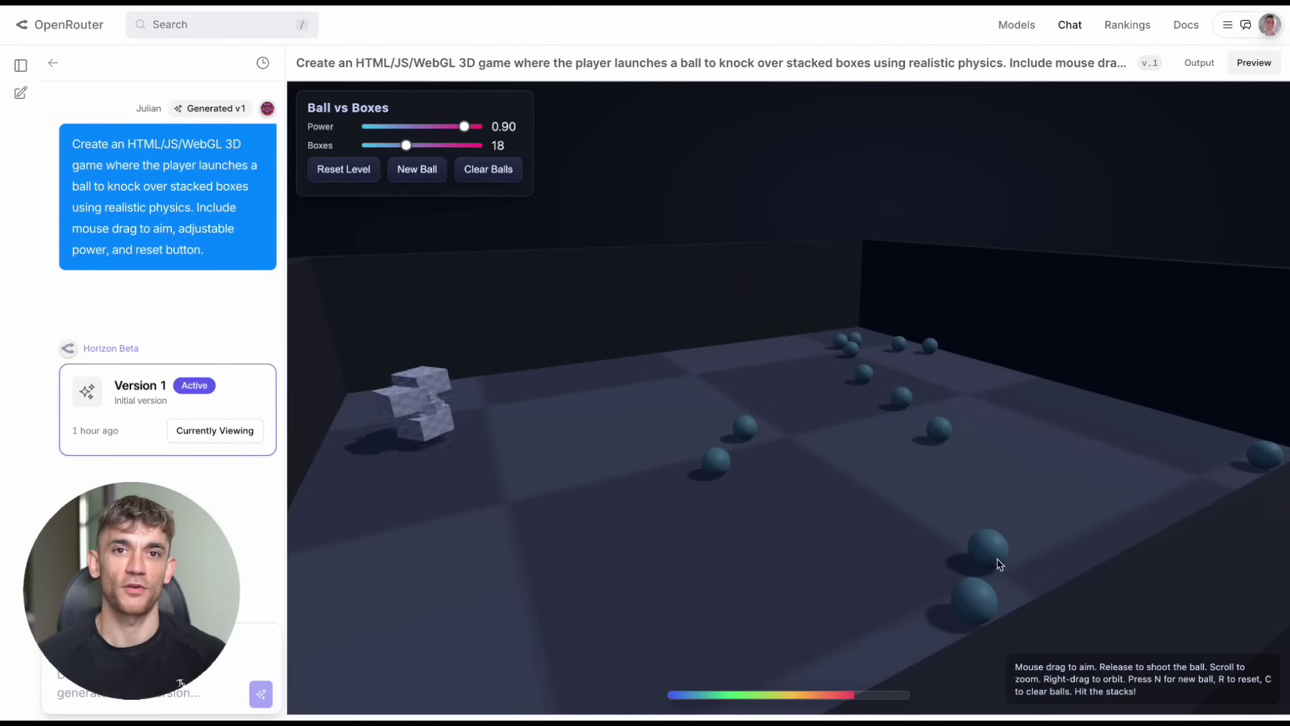
{"action": "left_click_drag", "start_coordinate": [999, 565], "coordinate": [385, 448]}
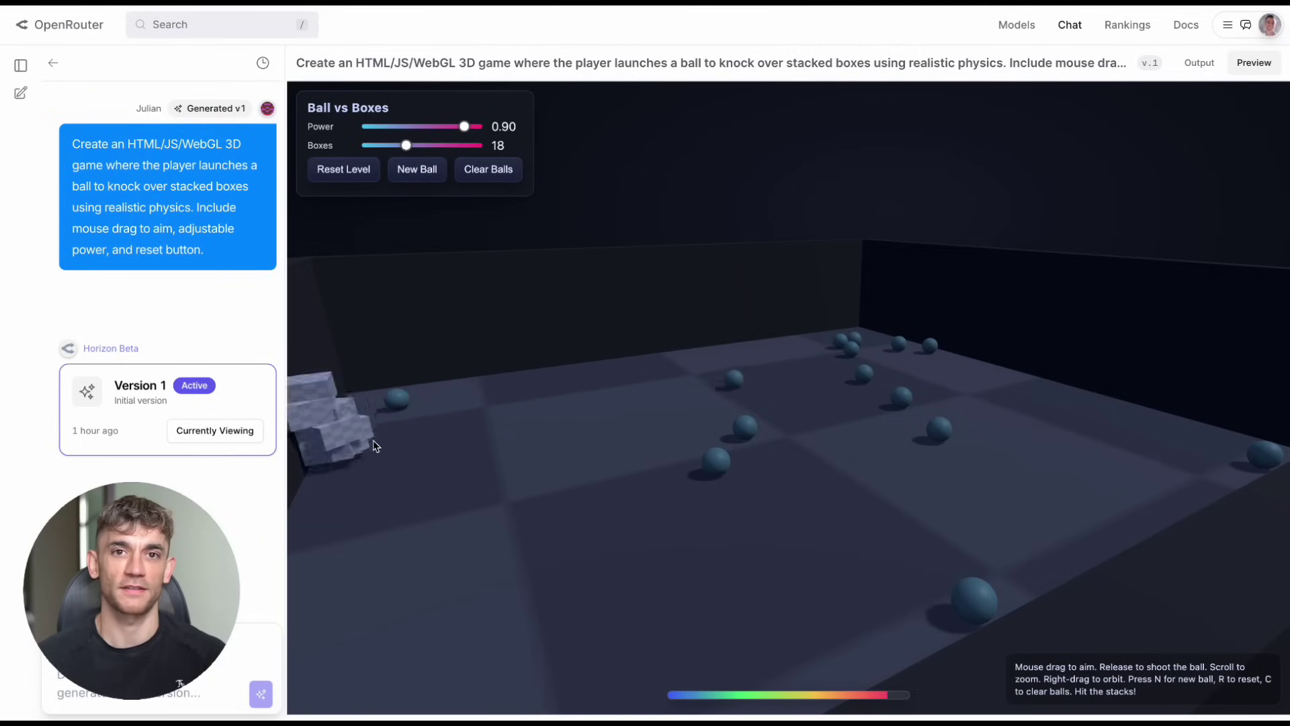
Clear all the balls from the arena and launch new ones at the remaining stack by the side wall.
{"action": "left_click", "coordinate": [493, 168]}
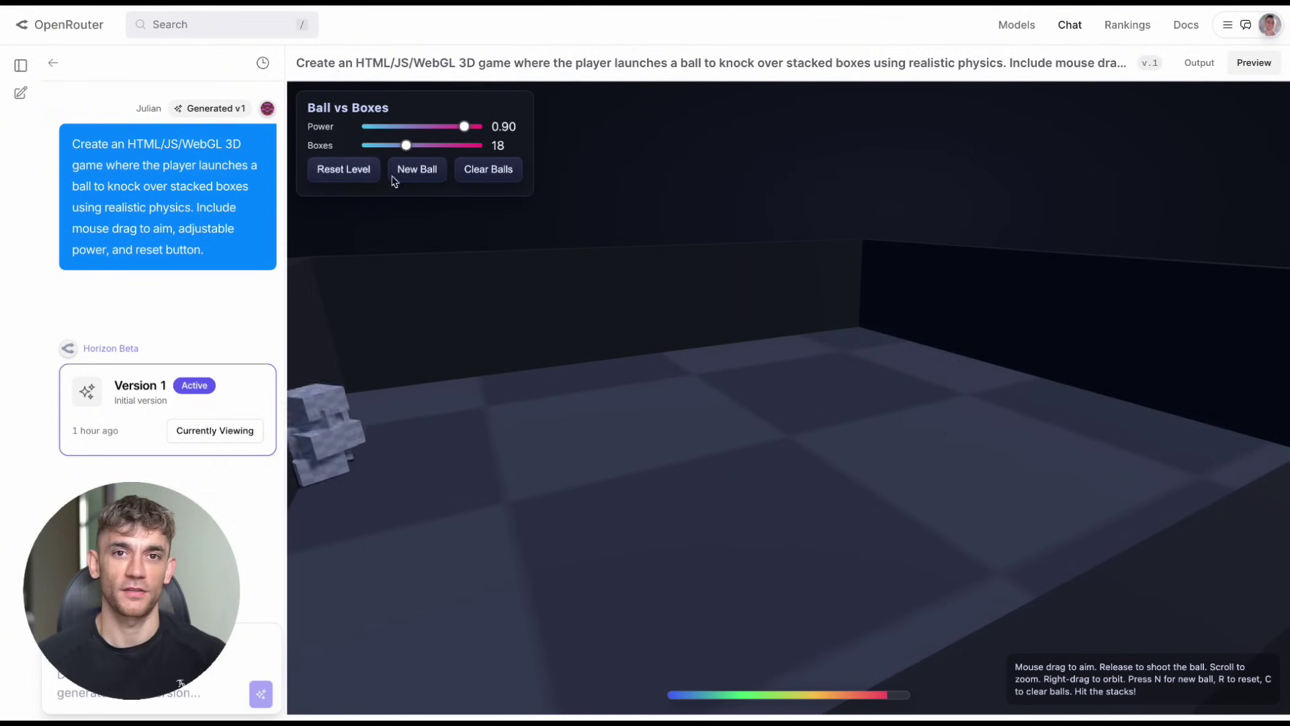
{"action": "left_click_drag", "start_coordinate": [857, 474], "coordinate": [610, 475]}
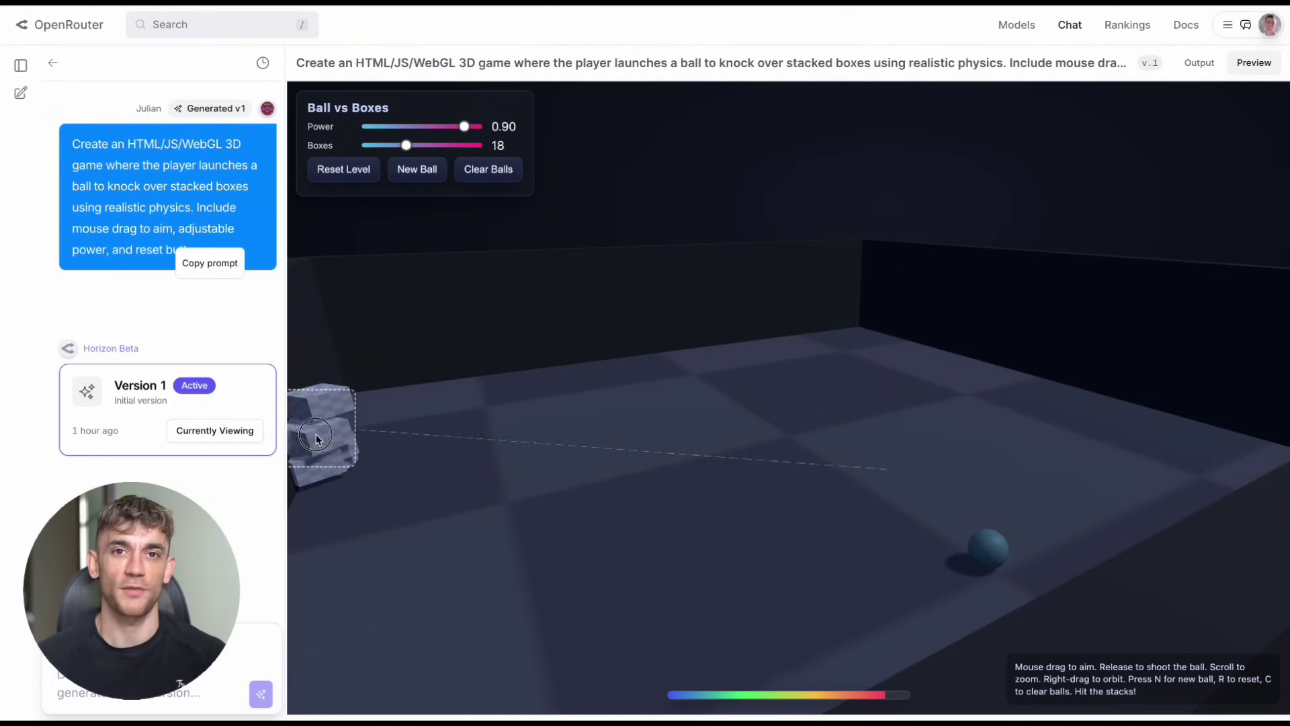
{"action": "left_click_drag", "start_coordinate": [316, 441], "coordinate": [316, 440]}
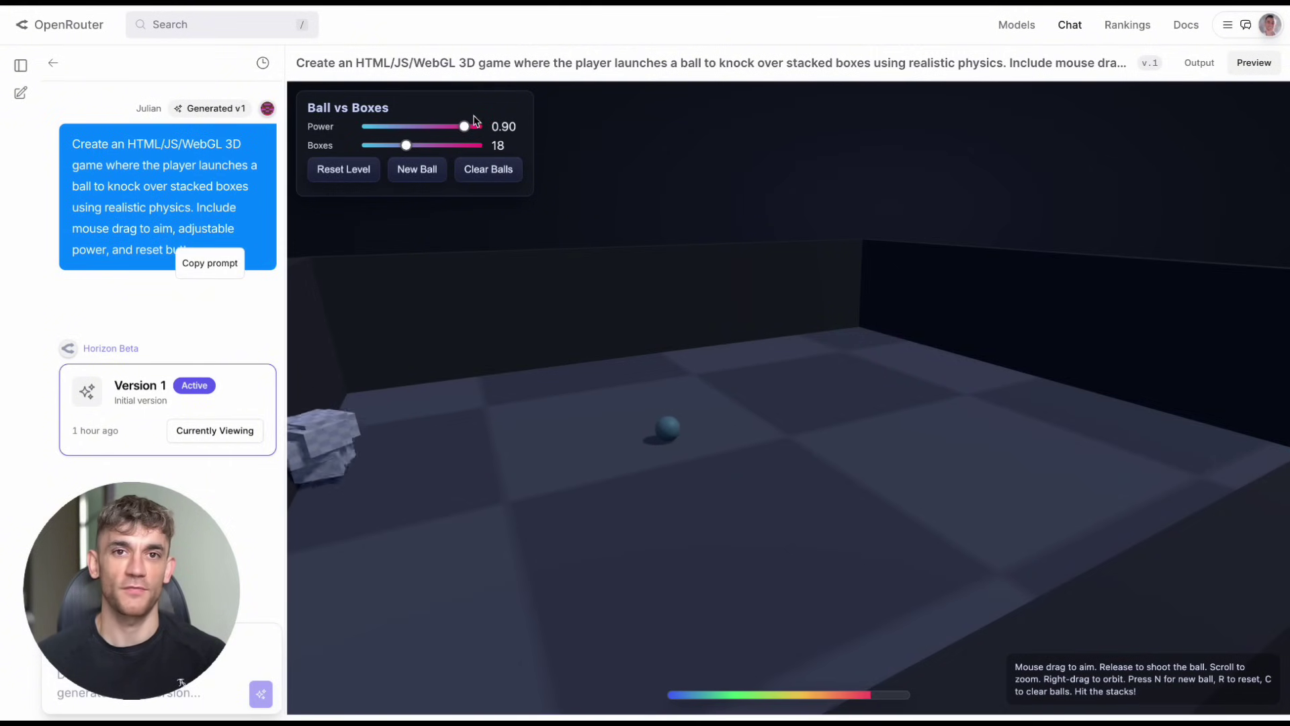
Raise the power to 1.00 and keep launching balls at the box stack by the side wall.
{"action": "left_click_drag", "start_coordinate": [868, 501], "coordinate": [383, 471]}
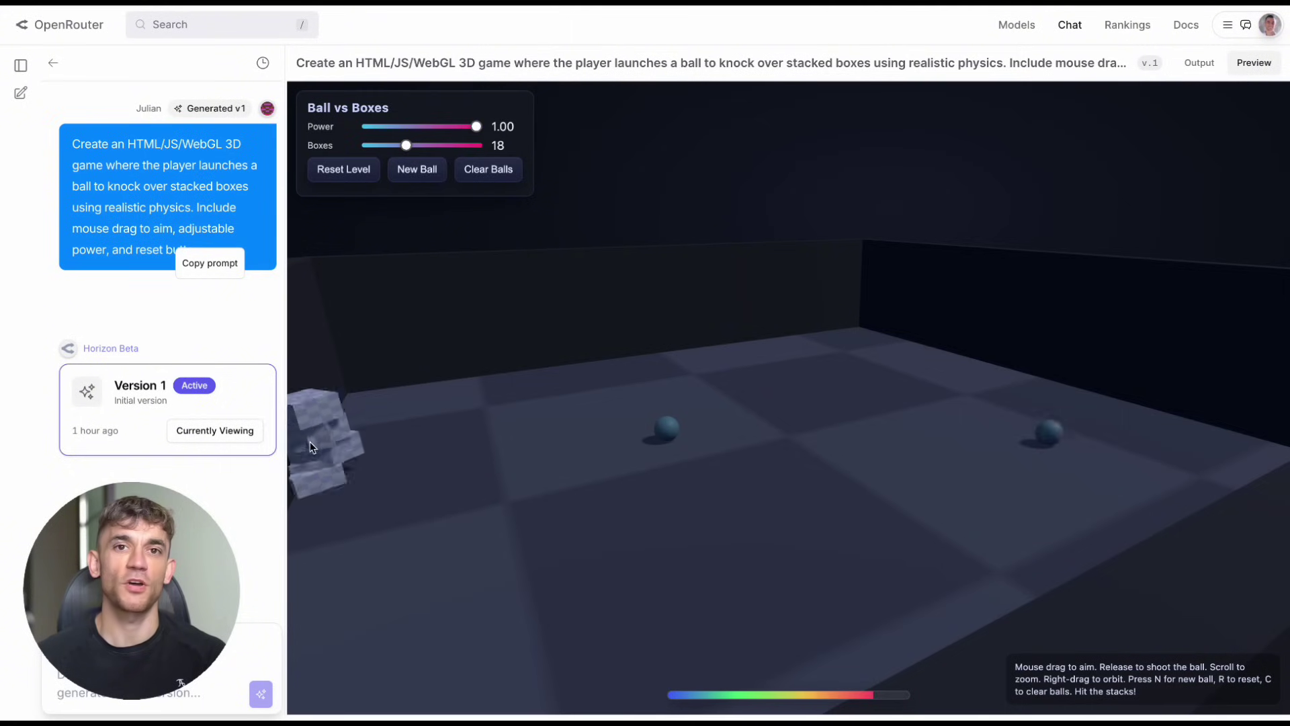
{"action": "left_click_drag", "start_coordinate": [490, 484], "coordinate": [238, 375]}
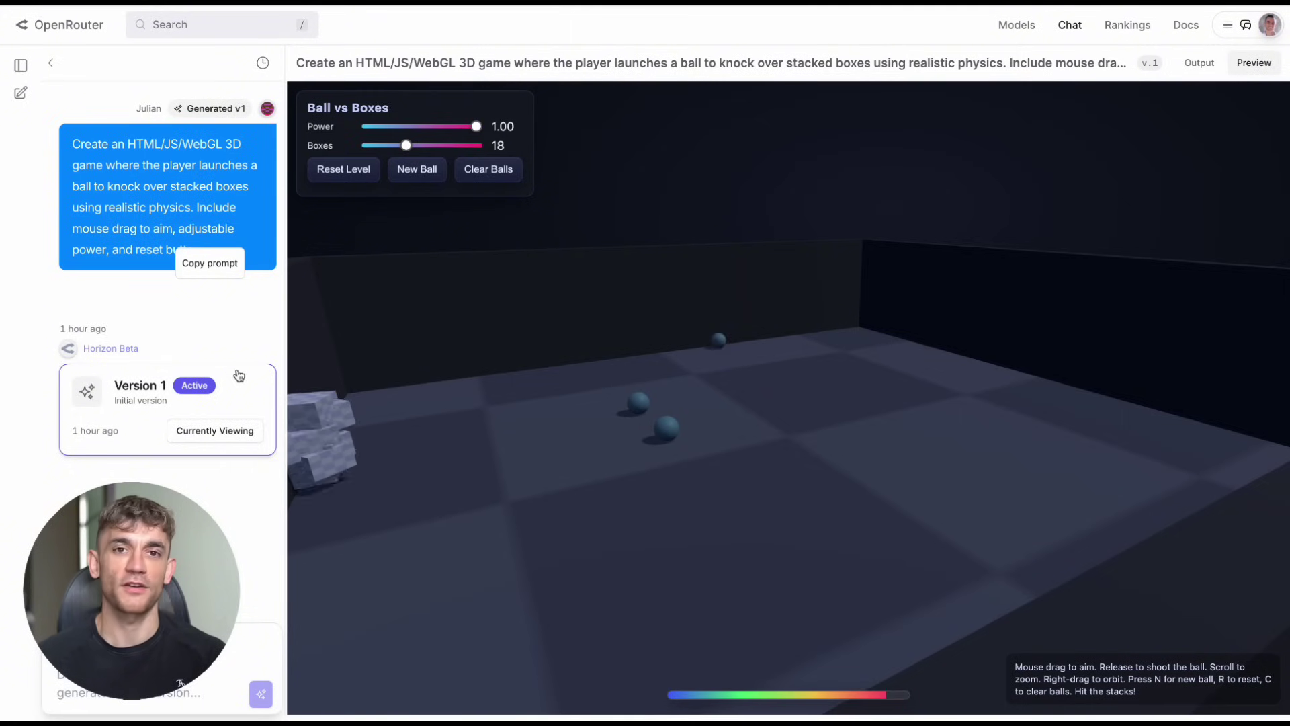
{"action": "left_click_drag", "start_coordinate": [990, 516], "coordinate": [272, 439]}
{"action": "left_click_drag", "start_coordinate": [703, 591], "coordinate": [268, 415]}
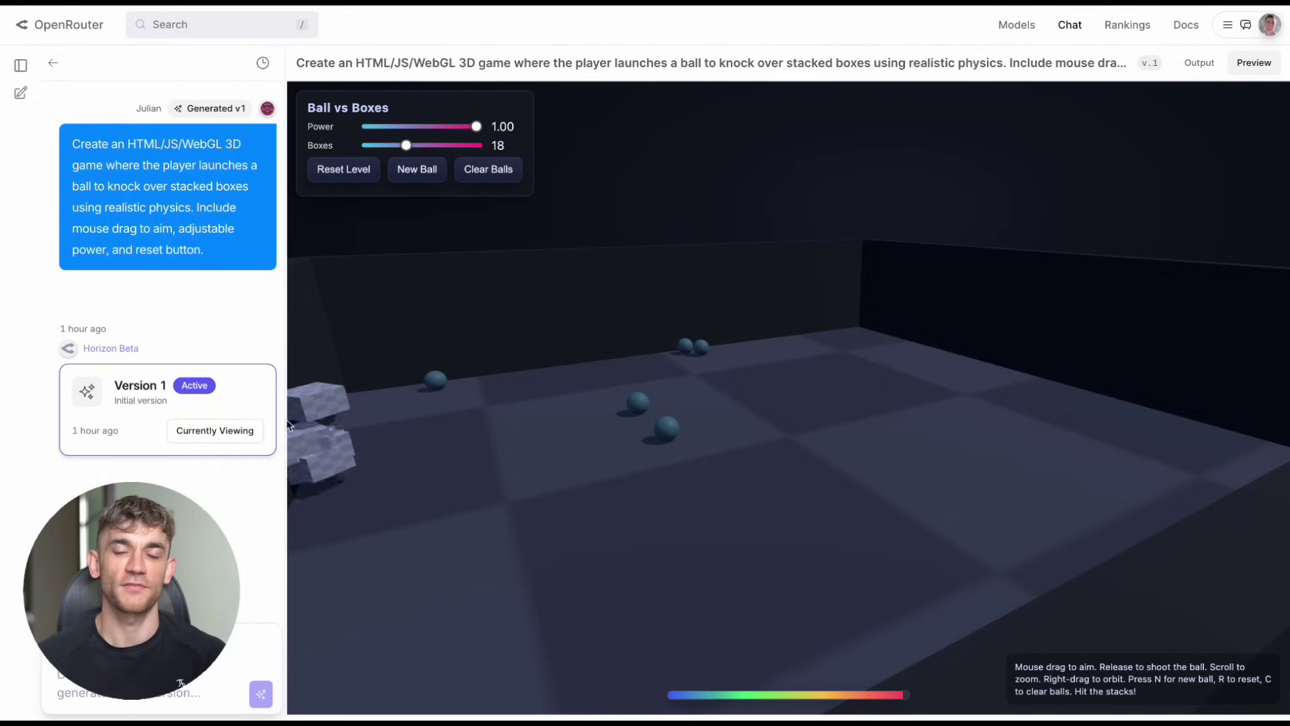
{"action": "scroll", "coordinate": [325, 493], "scroll_direction": "down", "scroll_amount": 3}
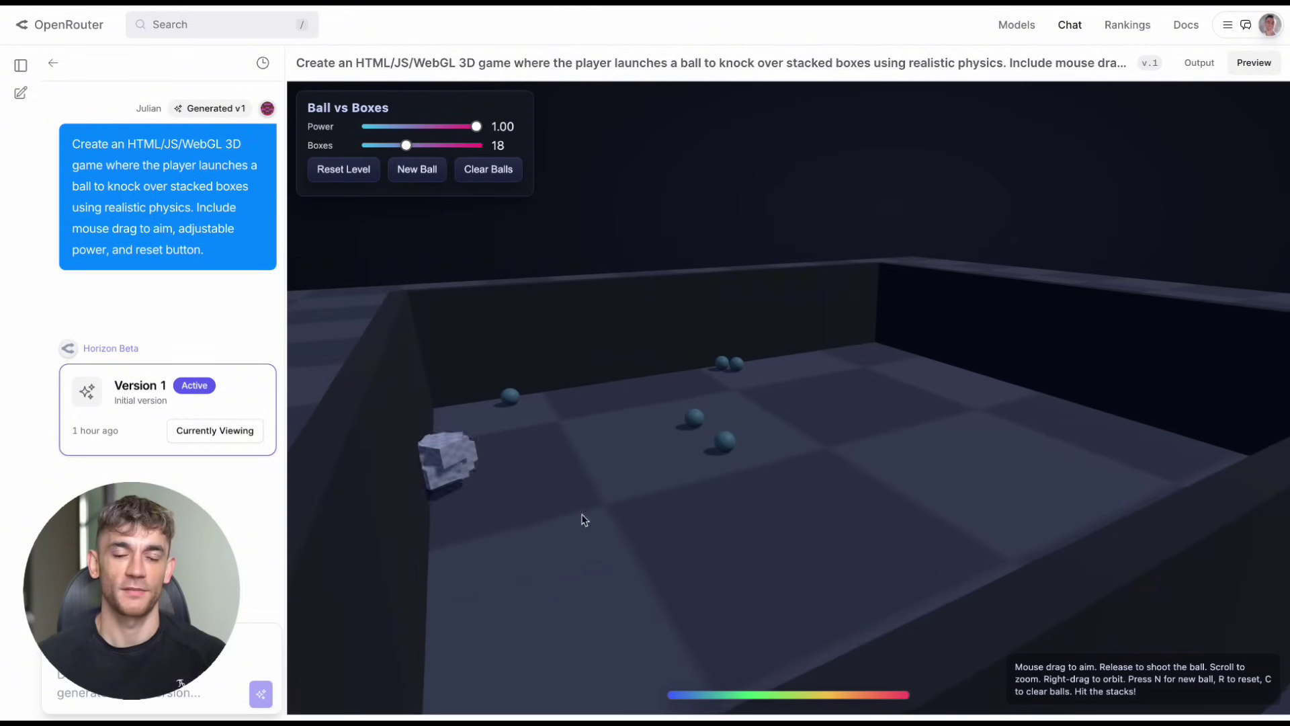
{"action": "left_click_drag", "start_coordinate": [810, 469], "coordinate": [396, 468]}
{"action": "left_click_drag", "start_coordinate": [731, 650], "coordinate": [732, 649]}
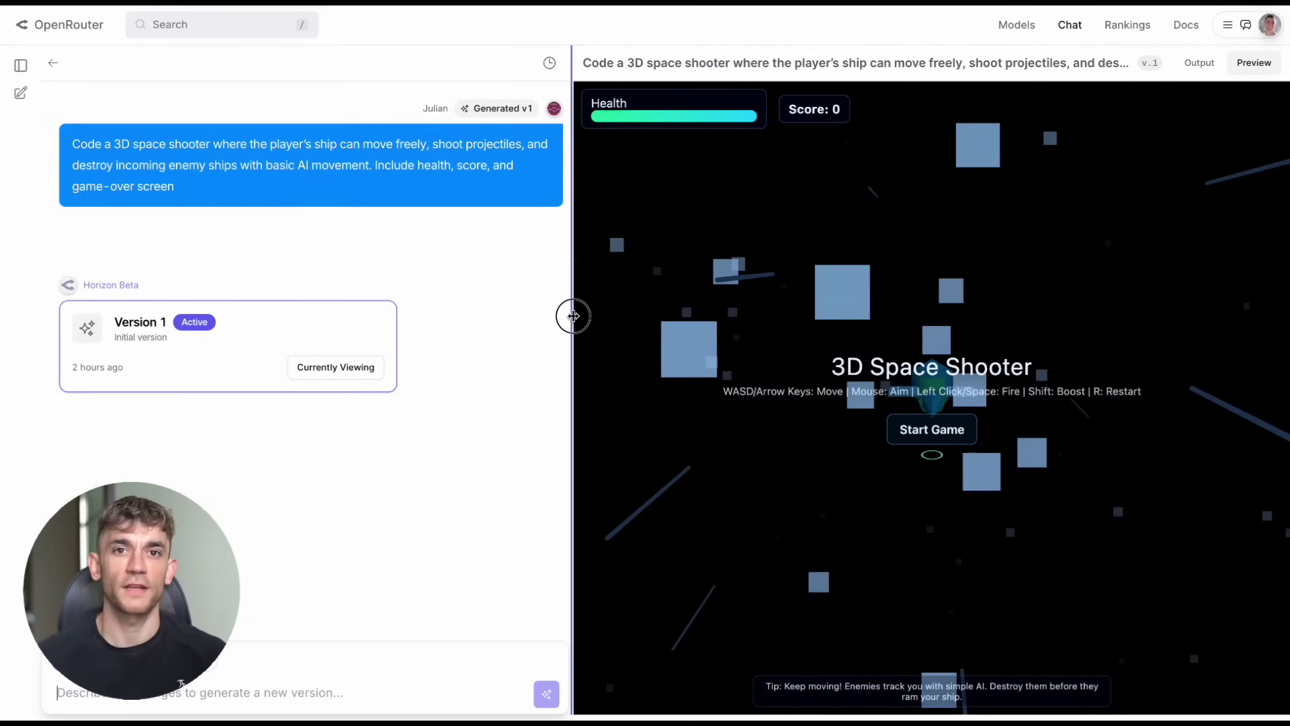
Enlarge the 3D Space Shooter preview, then start the game and fire projectiles ahead of the ship.
{"action": "left_click_drag", "start_coordinate": [573, 315], "coordinate": [221, 323]}
{"action": "left_click", "coordinate": [798, 436]}
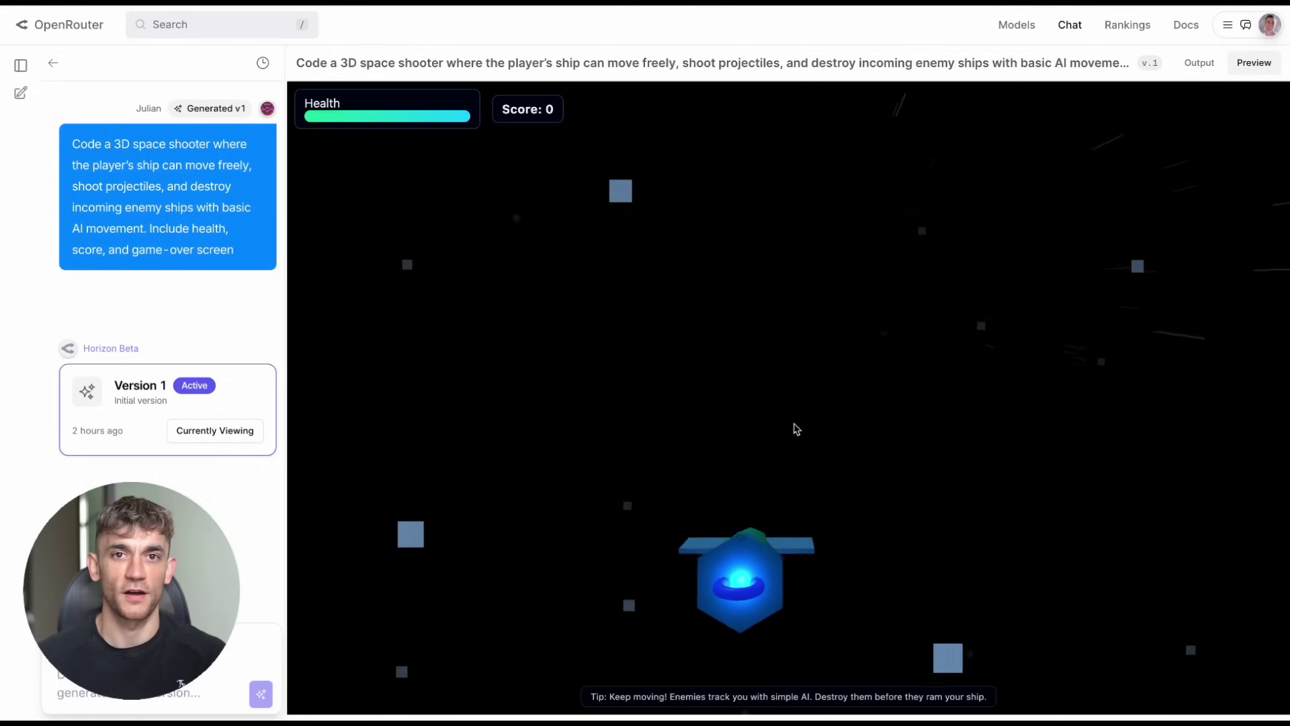
{"action": "left_click", "coordinate": [794, 427]}
{"action": "left_click", "coordinate": [803, 340]}
{"action": "left_click", "coordinate": [803, 329]}
{"action": "left_click", "coordinate": [804, 329]}
{"action": "left_click", "coordinate": [803, 330]}
{"action": "left_click", "coordinate": [803, 329]}
Steer the spaceship from side to side to dodge the incoming enemy ships.
{"action": "key", "text": "d"}
{"action": "key", "text": "a"}
{"action": "key", "text": "d"}
{"action": "key", "text": "d"}
{"action": "key", "text": "a"}
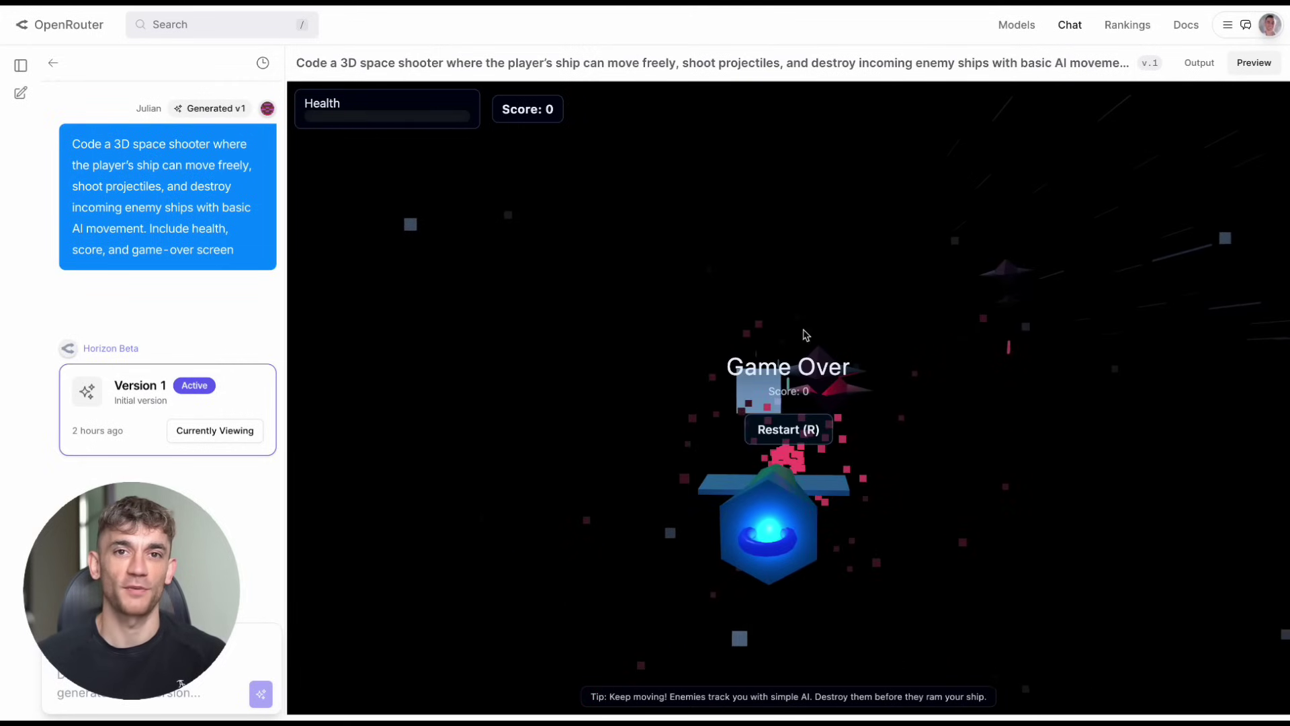
Restart the space shooter and fire repeatedly while moving the ship from side to side.
{"action": "key", "text": "r"}
{"action": "left_click", "coordinate": [800, 288]}
{"action": "left_click", "coordinate": [800, 290]}
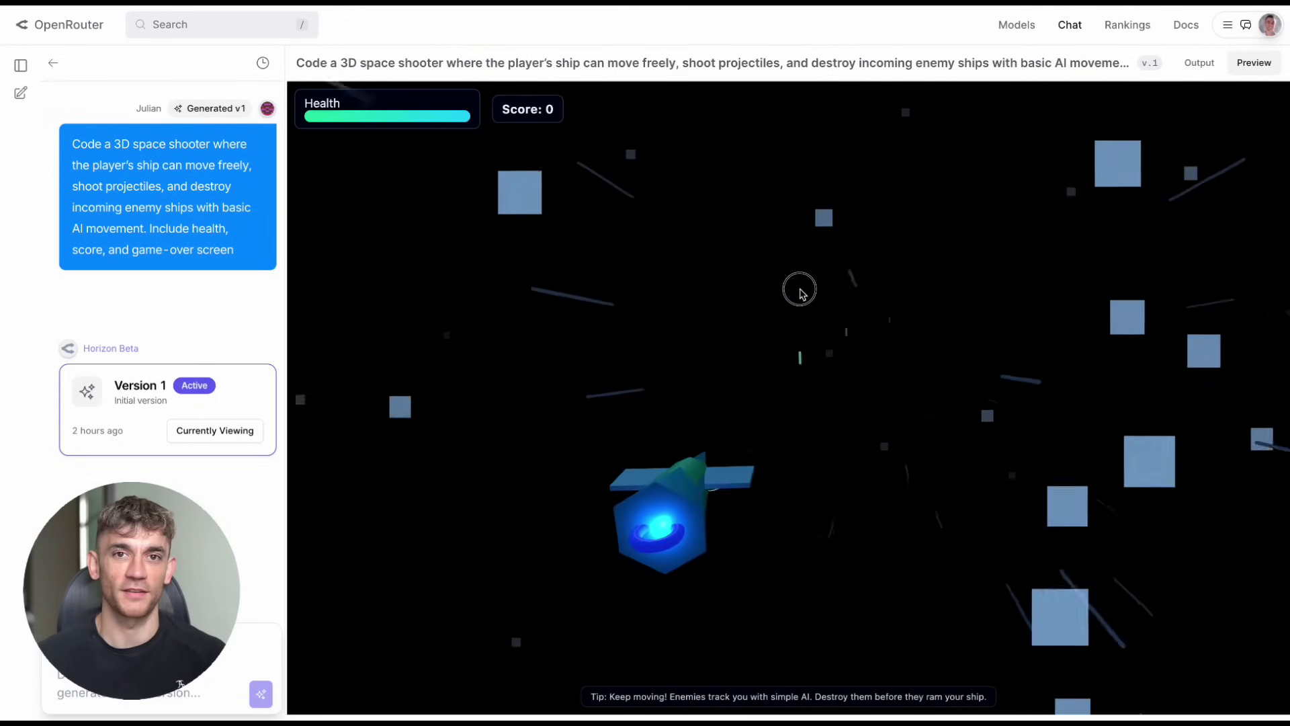
{"action": "key", "text": "d"}
{"action": "left_click", "coordinate": [799, 290]}
{"action": "key", "text": "a"}
{"action": "left_click", "coordinate": [799, 290]}
{"action": "key", "text": "d"}
{"action": "left_click", "coordinate": [800, 290]}
{"action": "key", "text": "d"}
{"action": "left_click", "coordinate": [800, 291]}
{"action": "key", "text": "a"}
Shift the aim and keep shooting at the enemy ships while dodging their fire until the game ends.
{"action": "left_click", "coordinate": [732, 297]}
{"action": "key", "text": "d"}
{"action": "left_click", "coordinate": [734, 297]}
{"action": "key", "text": "a"}
{"action": "left_click", "coordinate": [734, 297]}
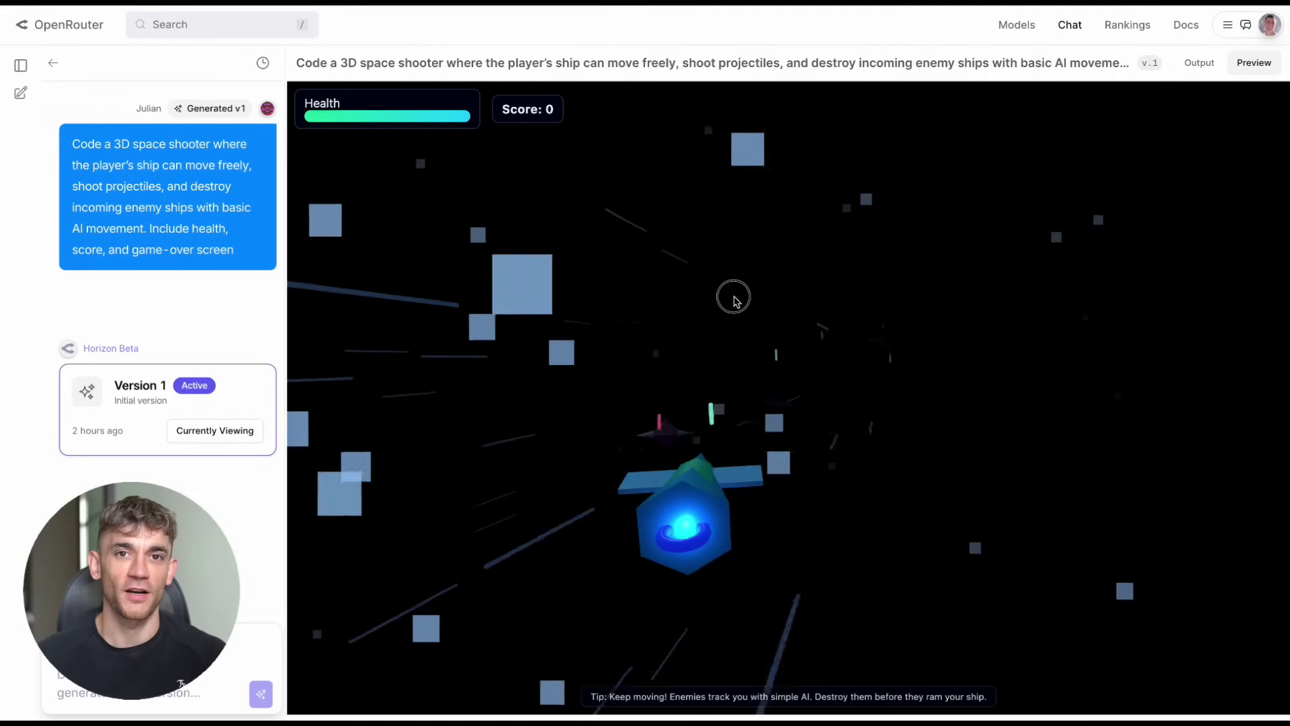
{"action": "left_click", "coordinate": [733, 297]}
{"action": "key", "text": "d"}
{"action": "left_click", "coordinate": [733, 297]}
{"action": "key", "text": "a"}
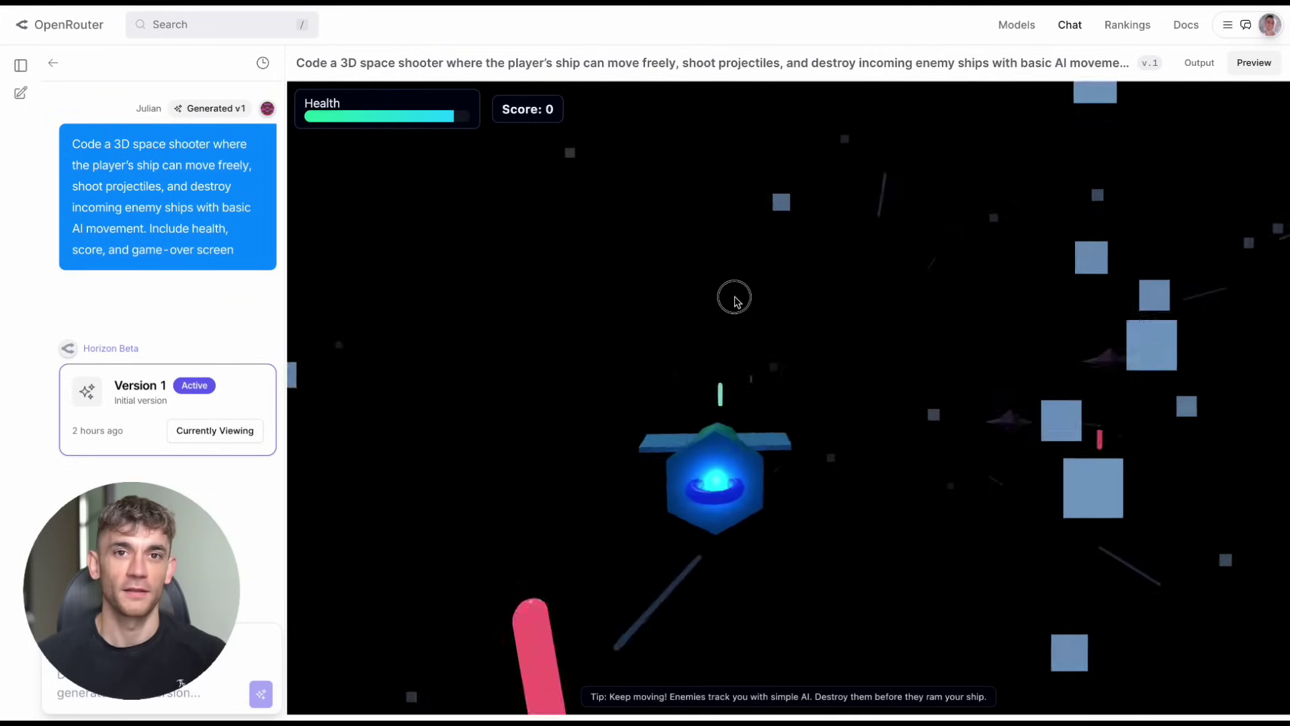
{"action": "key", "text": "d"}
{"action": "left_click", "coordinate": [735, 297]}
{"action": "key", "text": "a"}
{"action": "left_click", "coordinate": [736, 297]}
{"action": "left_click", "coordinate": [736, 298]}
{"action": "key", "text": "a"}
{"action": "left_click", "coordinate": [735, 298]}
{"action": "key", "text": "s"}
{"action": "left_click", "coordinate": [735, 297]}
{"action": "left_click", "coordinate": [735, 297]}
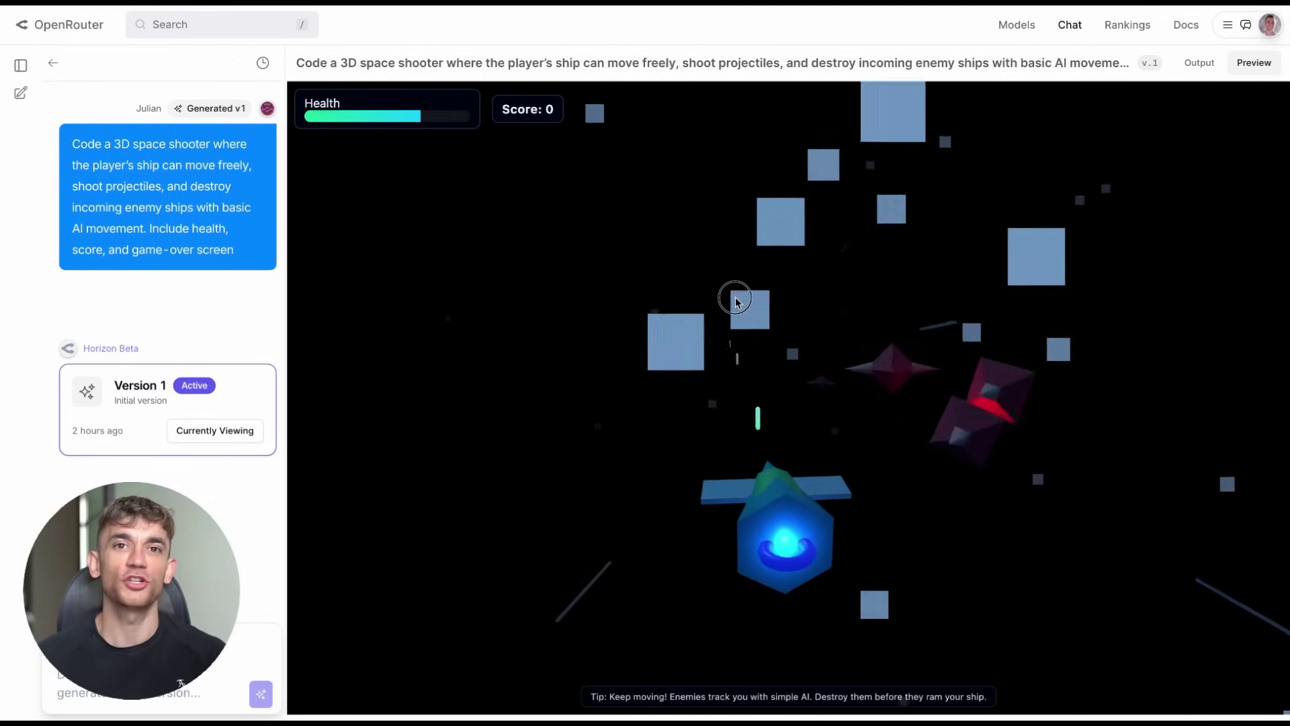
{"action": "key", "text": "d"}
{"action": "left_click", "coordinate": [735, 298]}
{"action": "key", "text": "d"}
{"action": "left_click", "coordinate": [735, 297]}
{"action": "key", "text": "a"}
{"action": "left_click", "coordinate": [735, 298]}
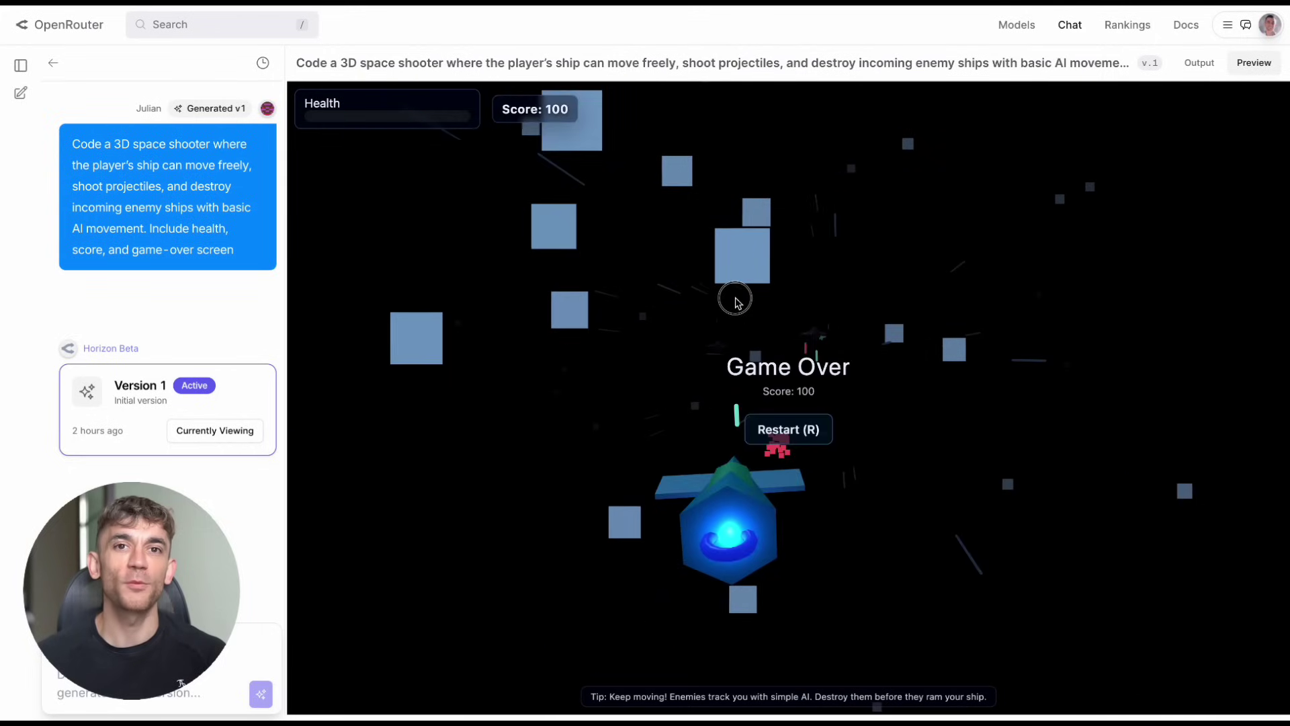
Restart the space shooter, steer the ship sideways and fire a few shots ahead.
{"action": "key", "text": "r"}
{"action": "key", "text": "d"}
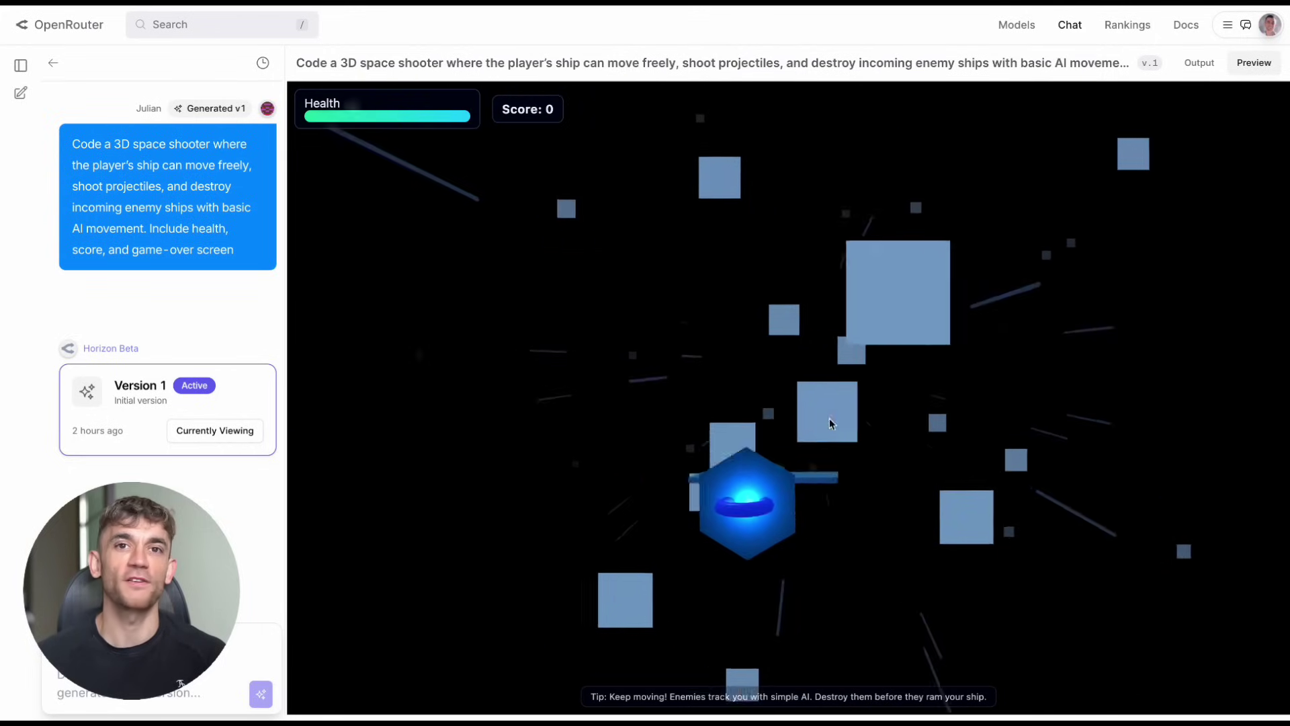
{"action": "key", "text": "d"}
{"action": "left_click", "coordinate": [795, 420]}
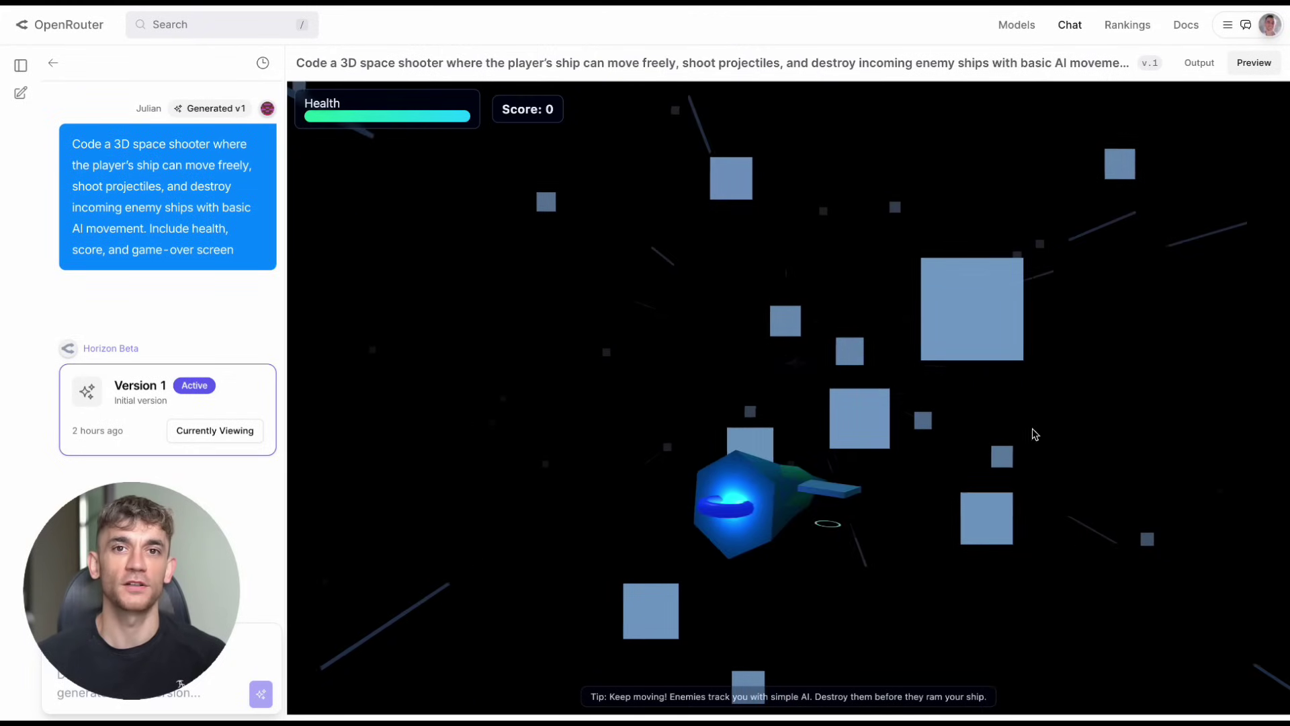
{"action": "left_click", "coordinate": [784, 322]}
{"action": "left_click", "coordinate": [780, 329]}
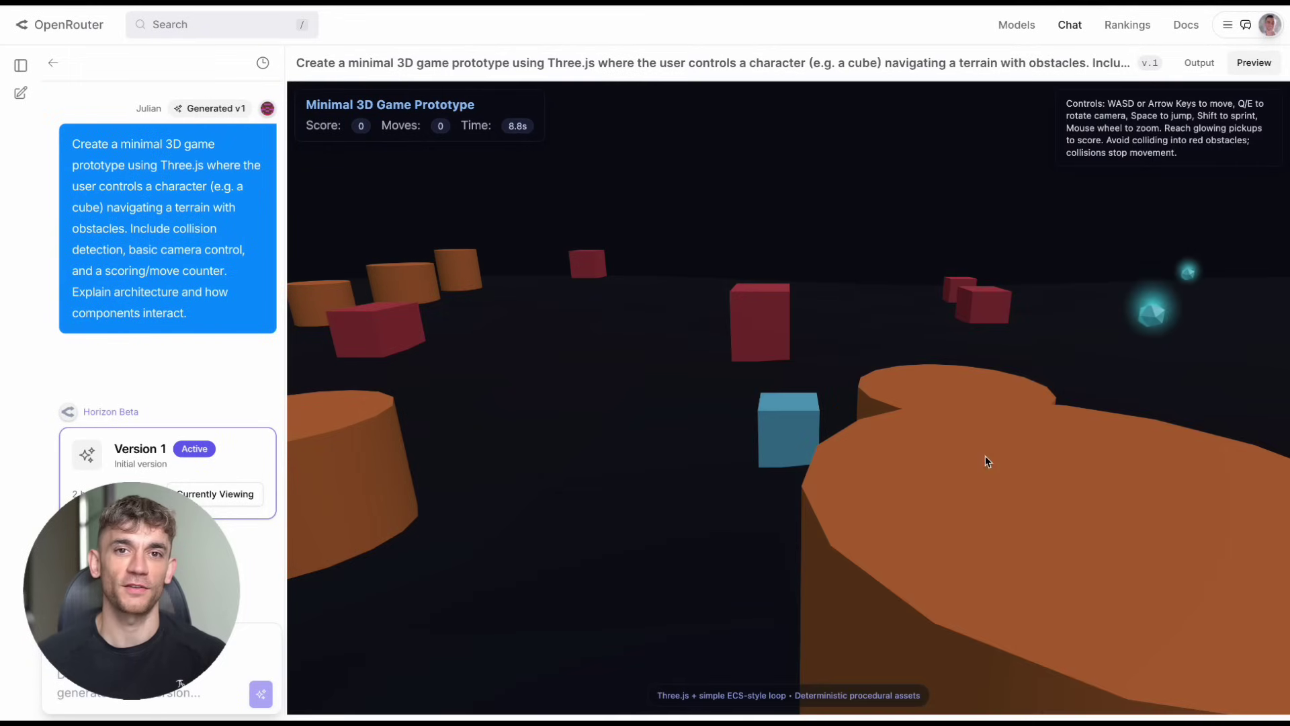
In the Minimal 3D Game Prototype, move the cube around the terrain to collect the glowing pickup nearest to it.
{"action": "left_click", "coordinate": [985, 458]}
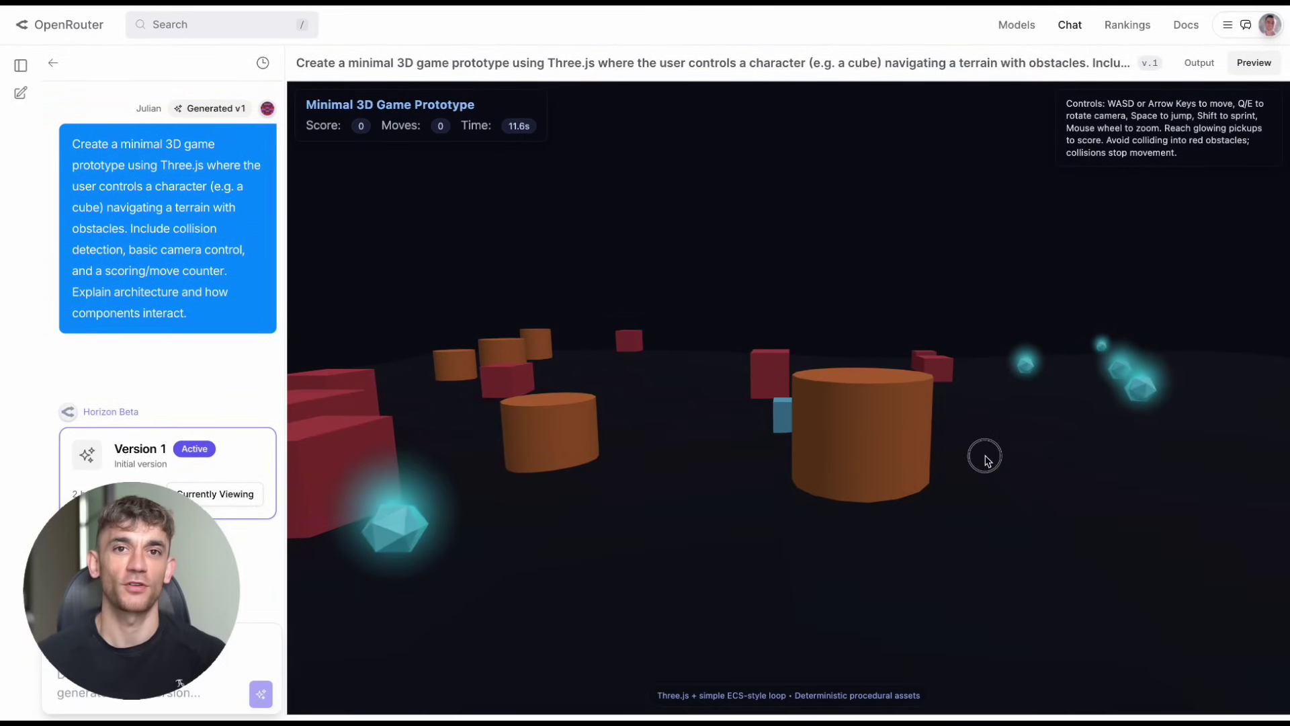
{"action": "key", "text": "a"}
{"action": "key", "text": "w"}
{"action": "key", "text": "s"}
{"action": "key", "text": "s"}
{"action": "key", "text": "a"}
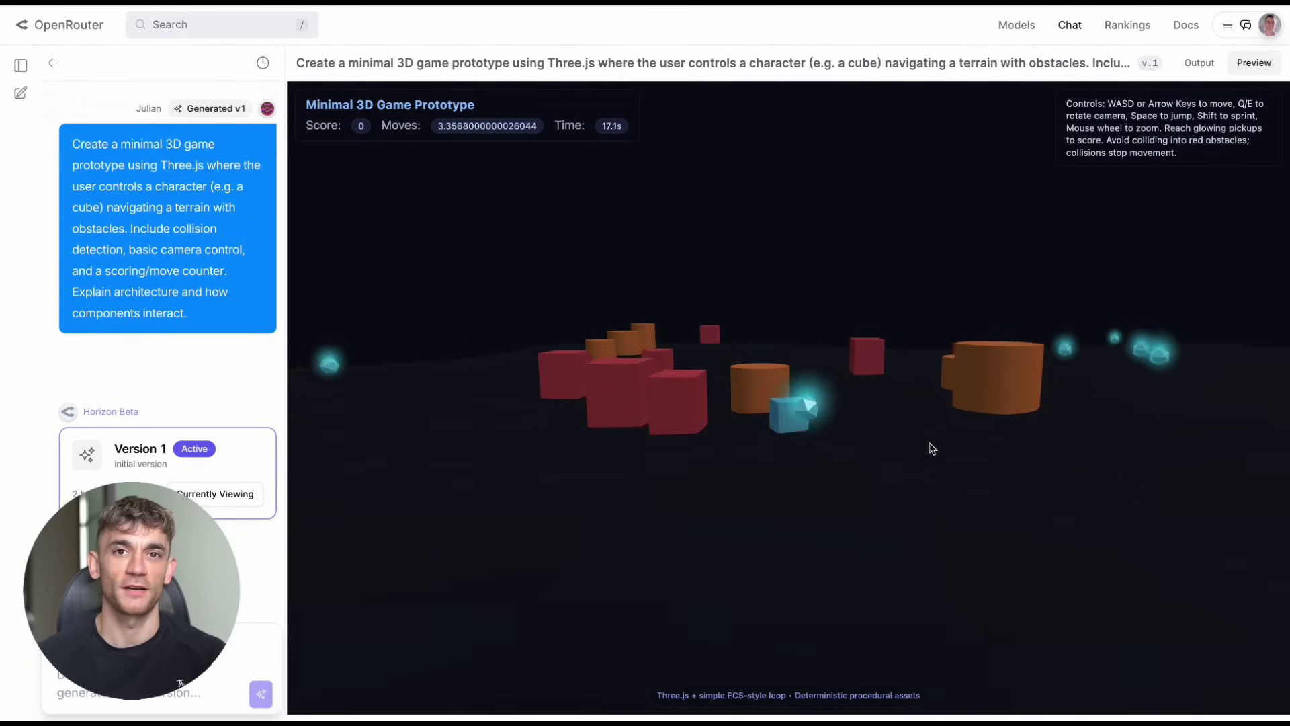
{"action": "key", "text": "d"}
{"action": "key", "text": "s"}
{"action": "key", "text": "d"}
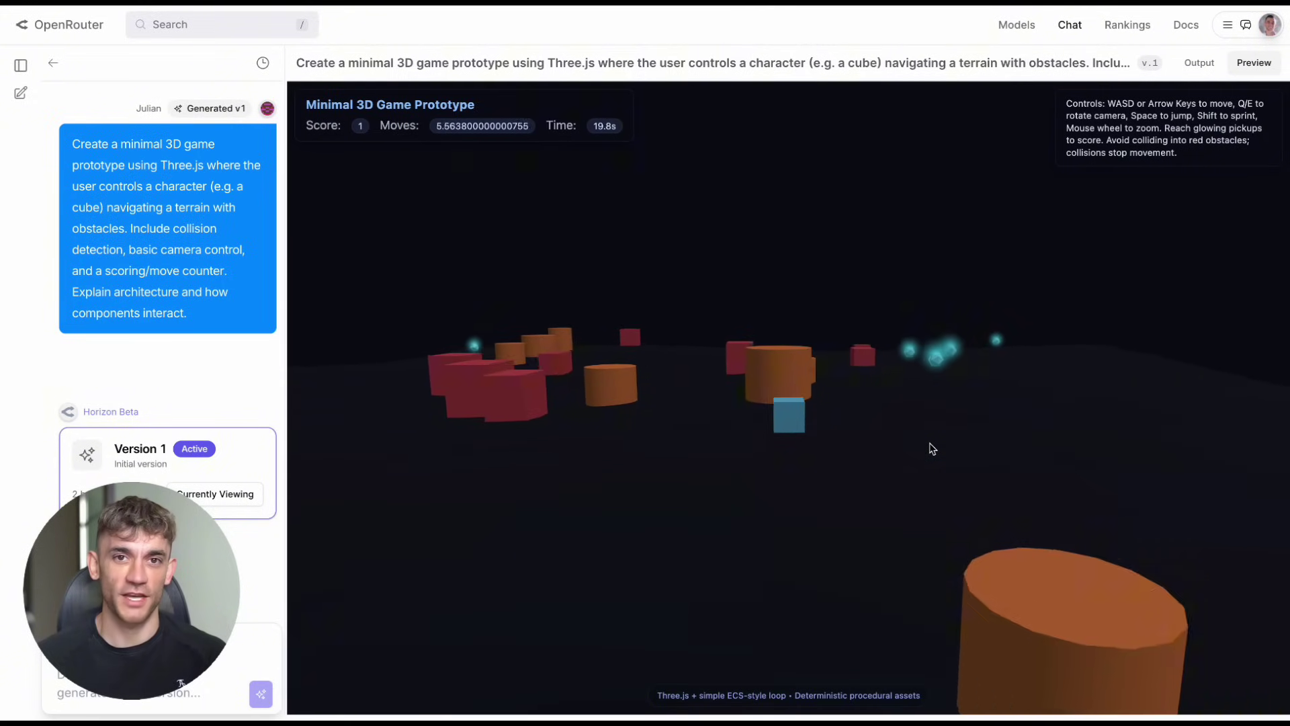
Move the cube past the orange cylinders and collect the cluster of glowing pickups ahead, rotating the camera along the way.
{"action": "key", "text": "w"}
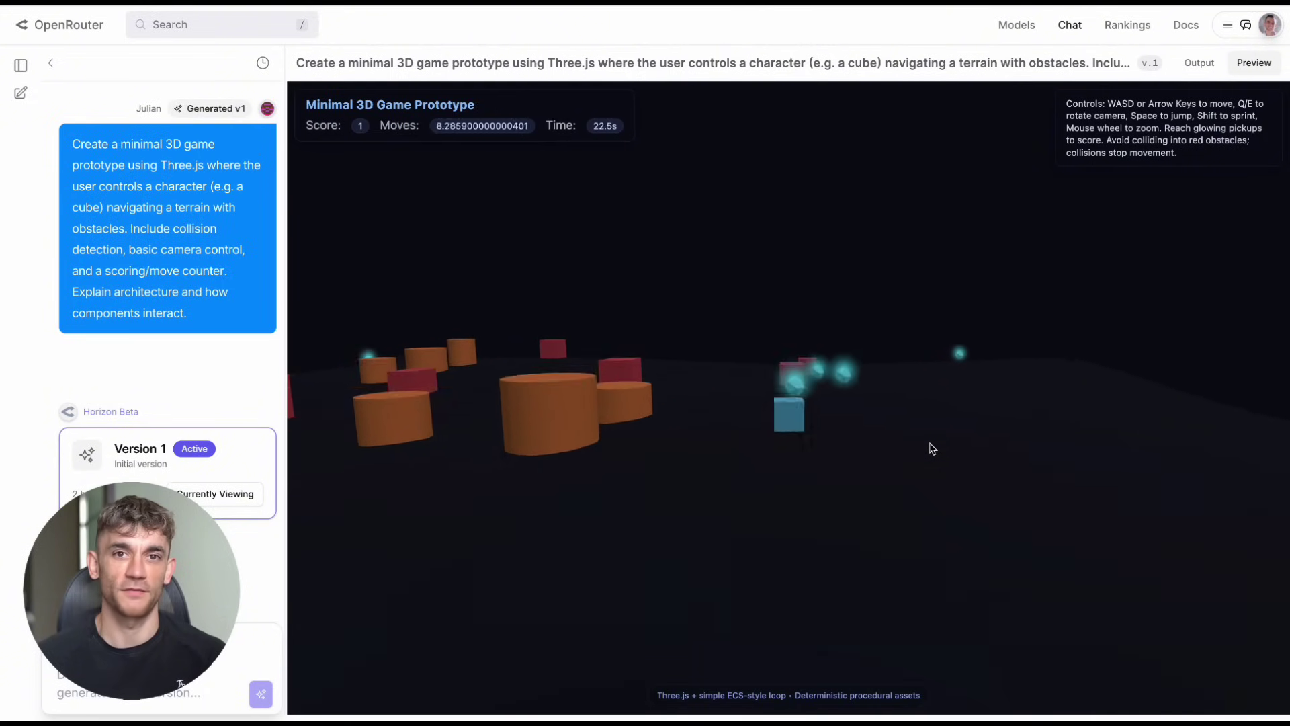
{"action": "key", "text": "d"}
{"action": "key", "text": "e"}
{"action": "key", "text": "a"}
{"action": "key", "text": "w"}
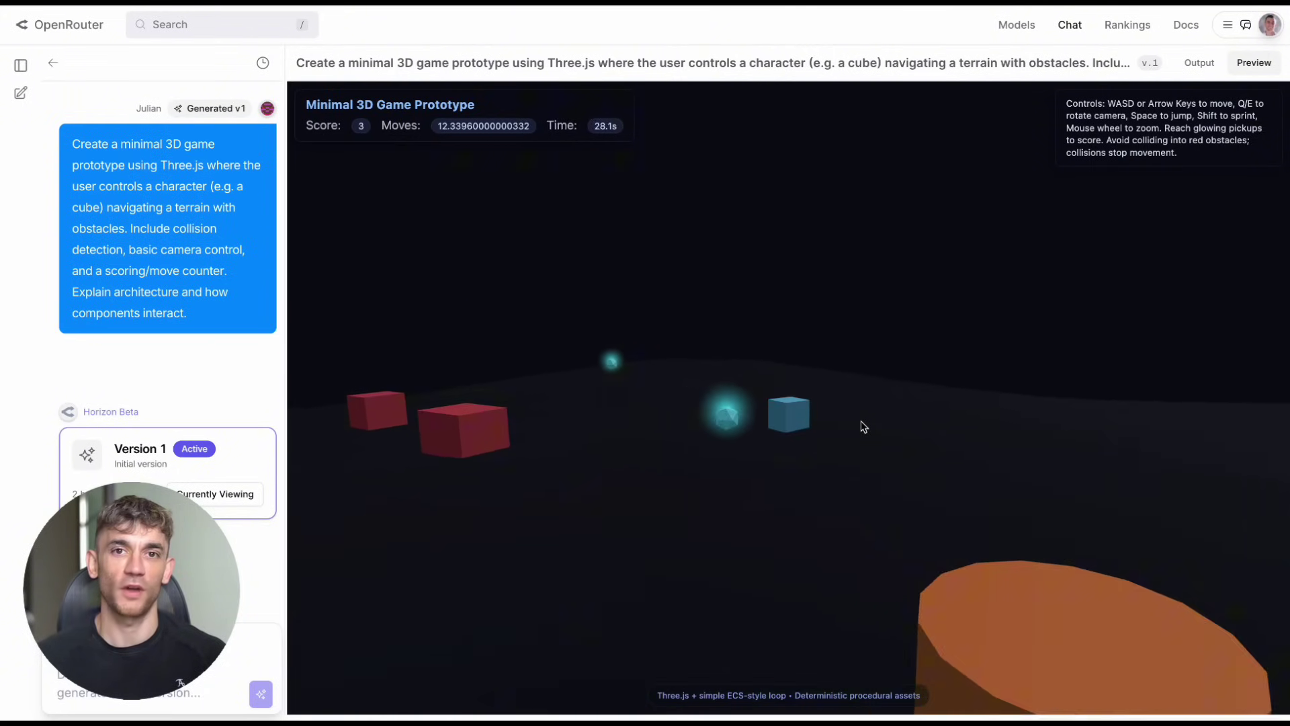
Guide the cube past the red blocks to collect the glowing pickup beside it.
{"action": "key", "text": "s"}
{"action": "key", "text": "a"}
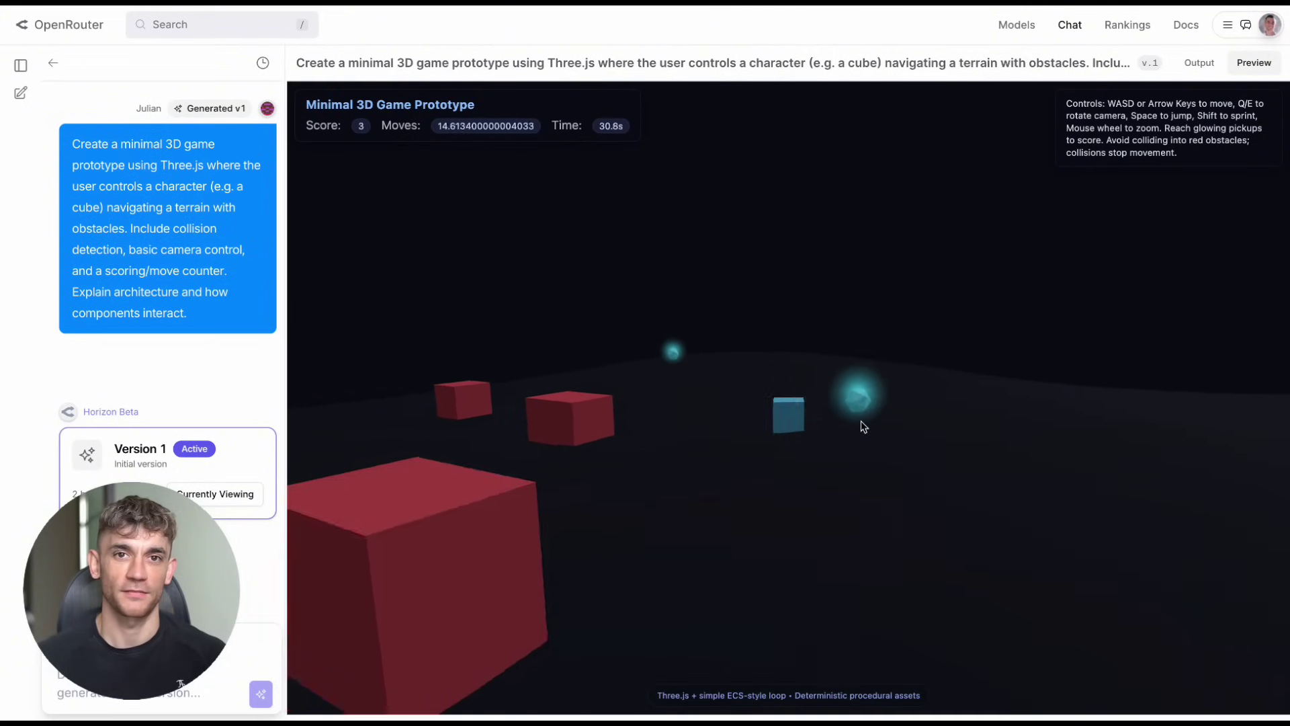
{"action": "key", "text": "w"}
{"action": "key", "text": "d"}
{"action": "key", "text": "s"}
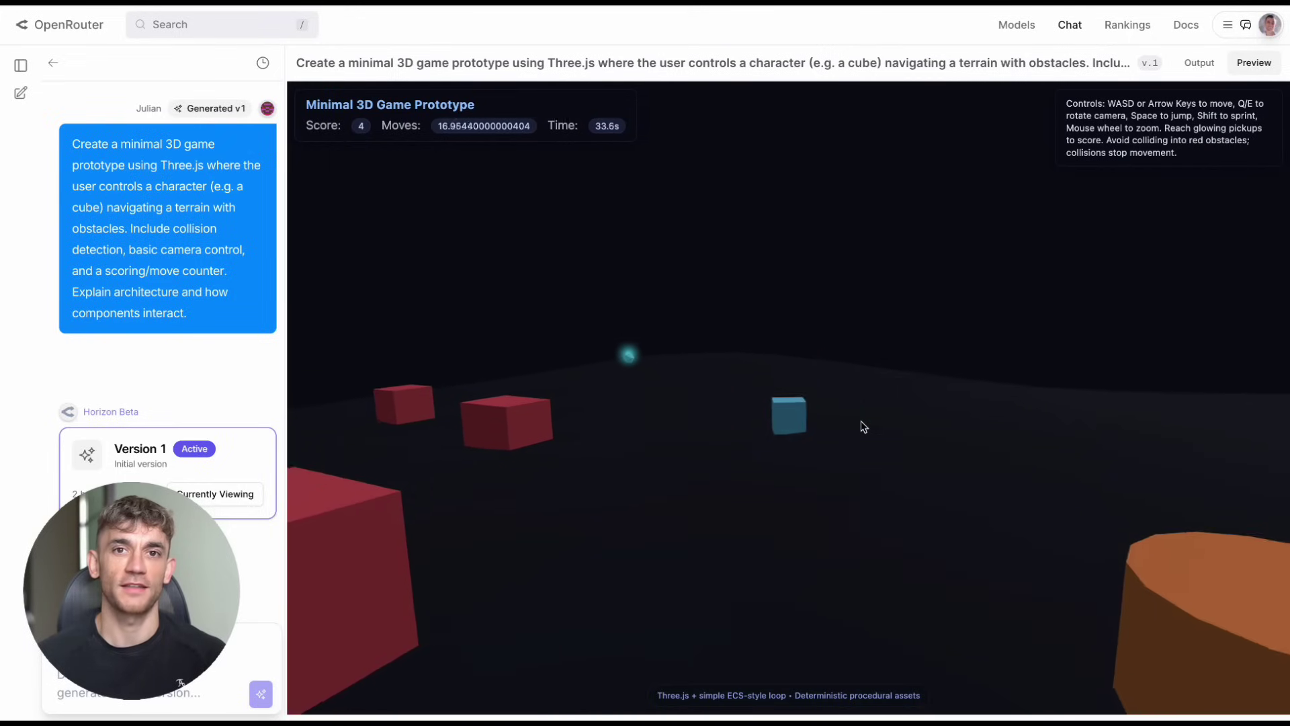
Turn the camera back towards the obstacle field and collect the glowing pickup beside the orange cylinder.
{"action": "key", "text": "d"}
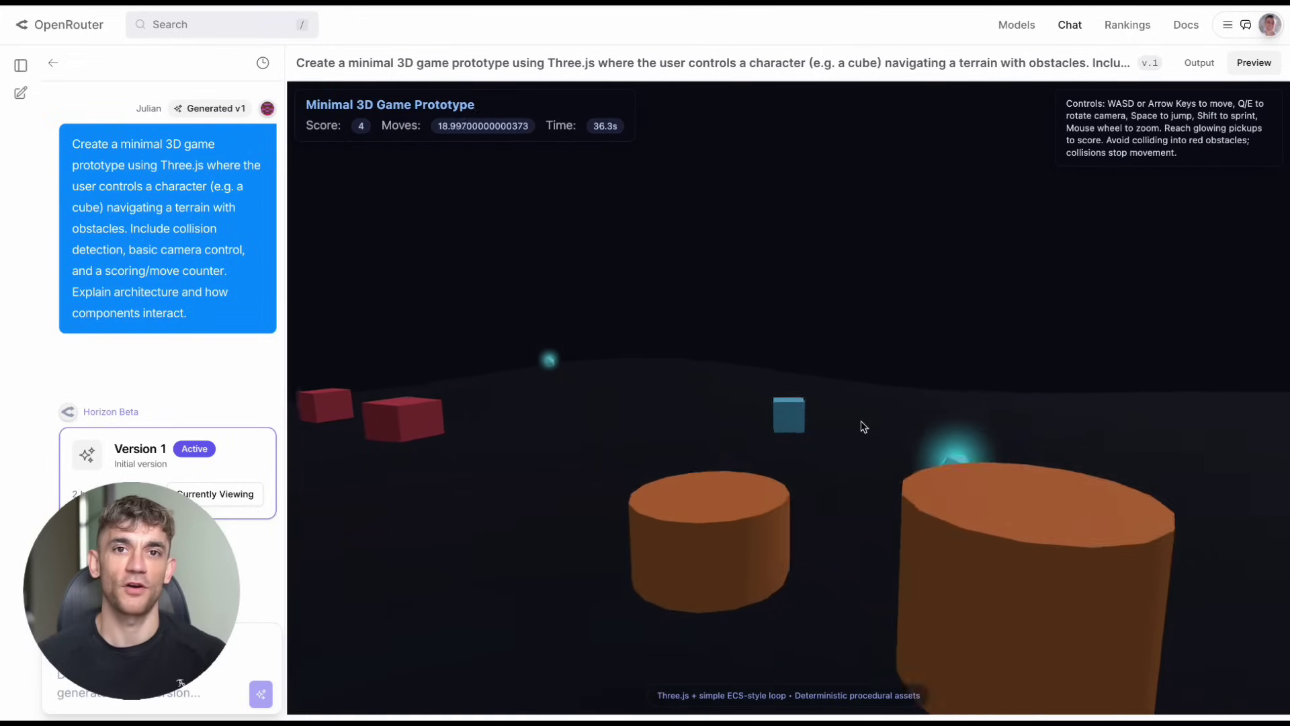
{"action": "key", "text": "d"}
{"action": "key", "text": "e"}
{"action": "left_click", "coordinate": [864, 422]}
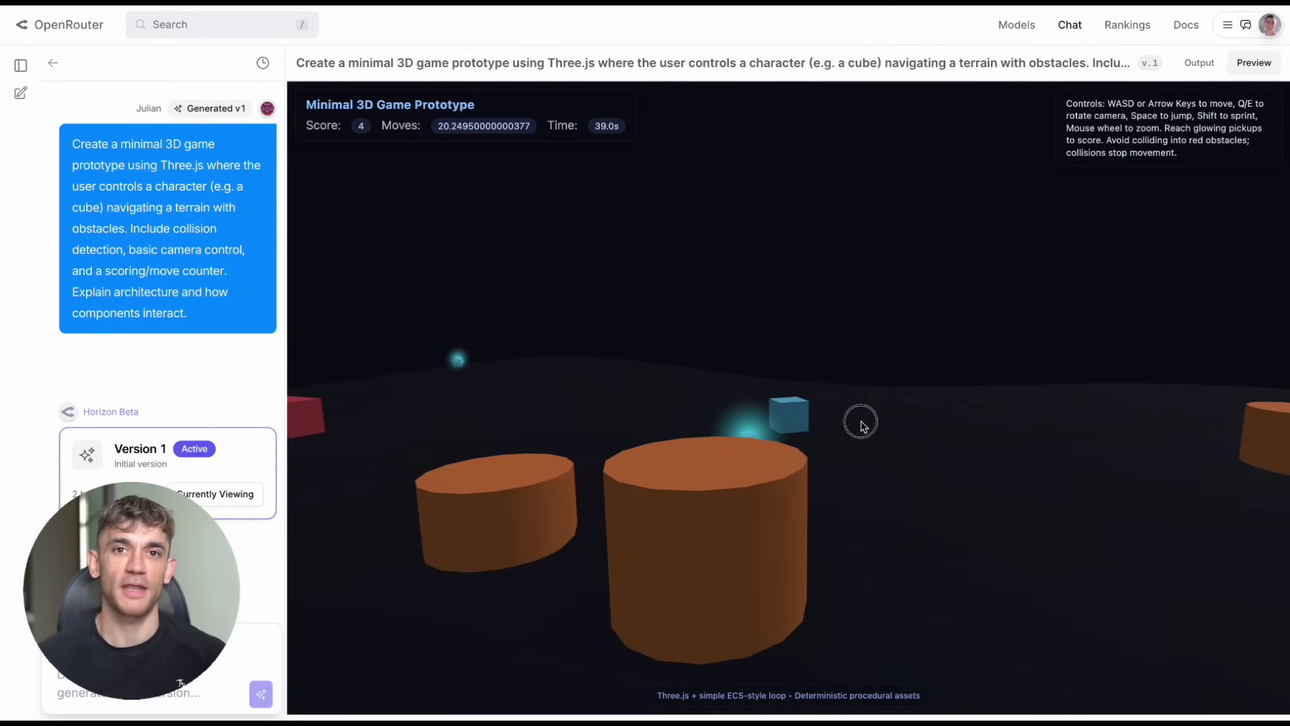
{"action": "scroll", "coordinate": [1001, 441], "scroll_direction": "down", "scroll_amount": 10}
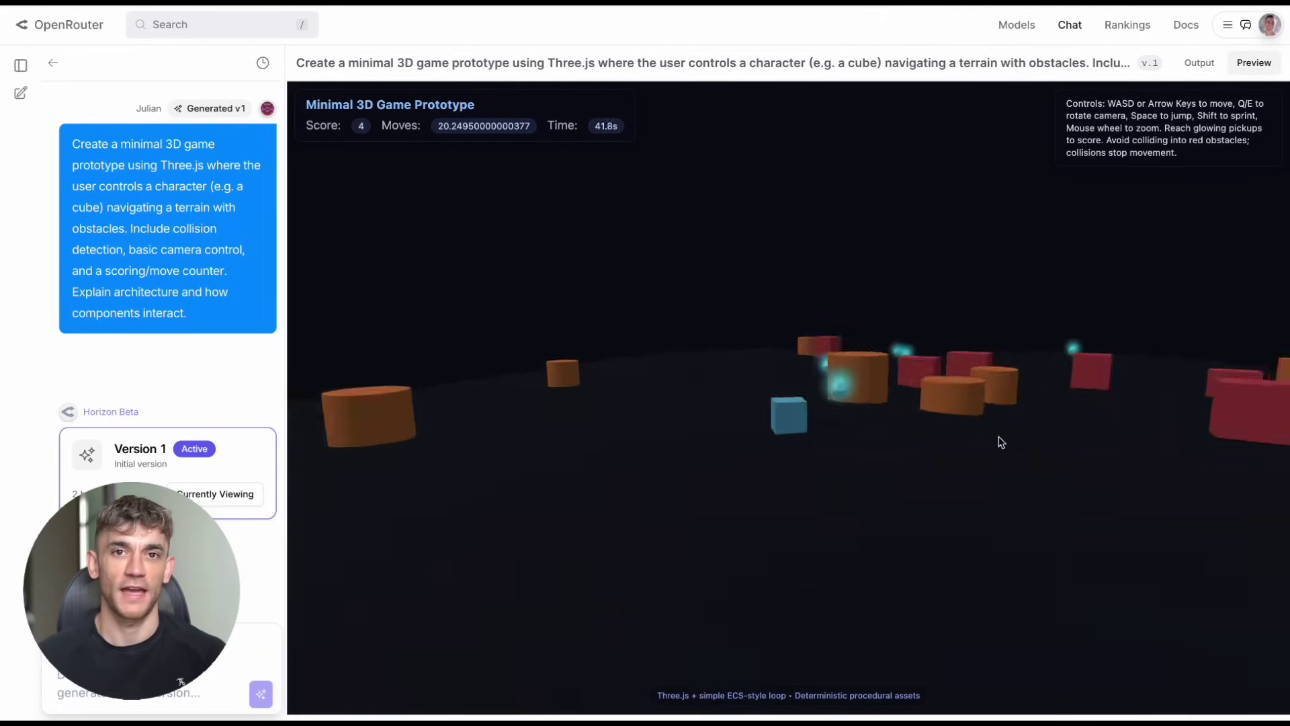
{"action": "key", "text": "w"}
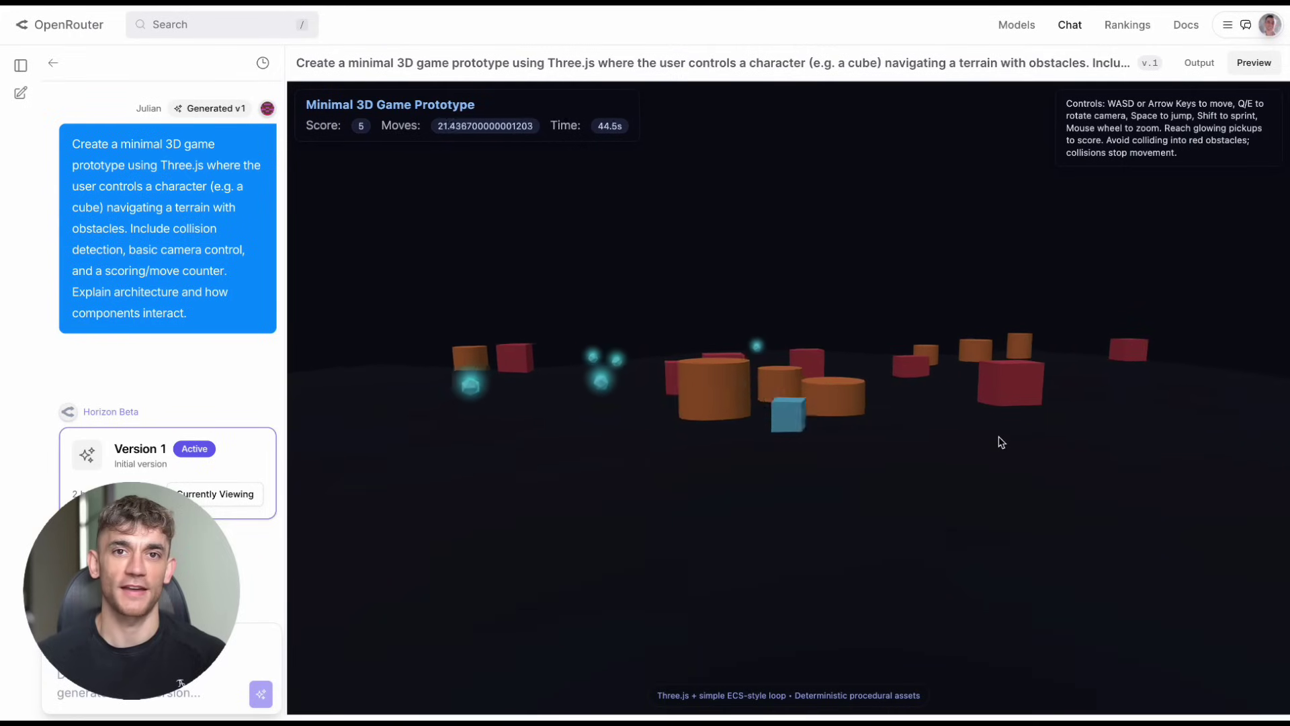
Run the cube forward between the red blocks, collecting the glowing pickups along the path.
{"action": "key", "text": "w"}
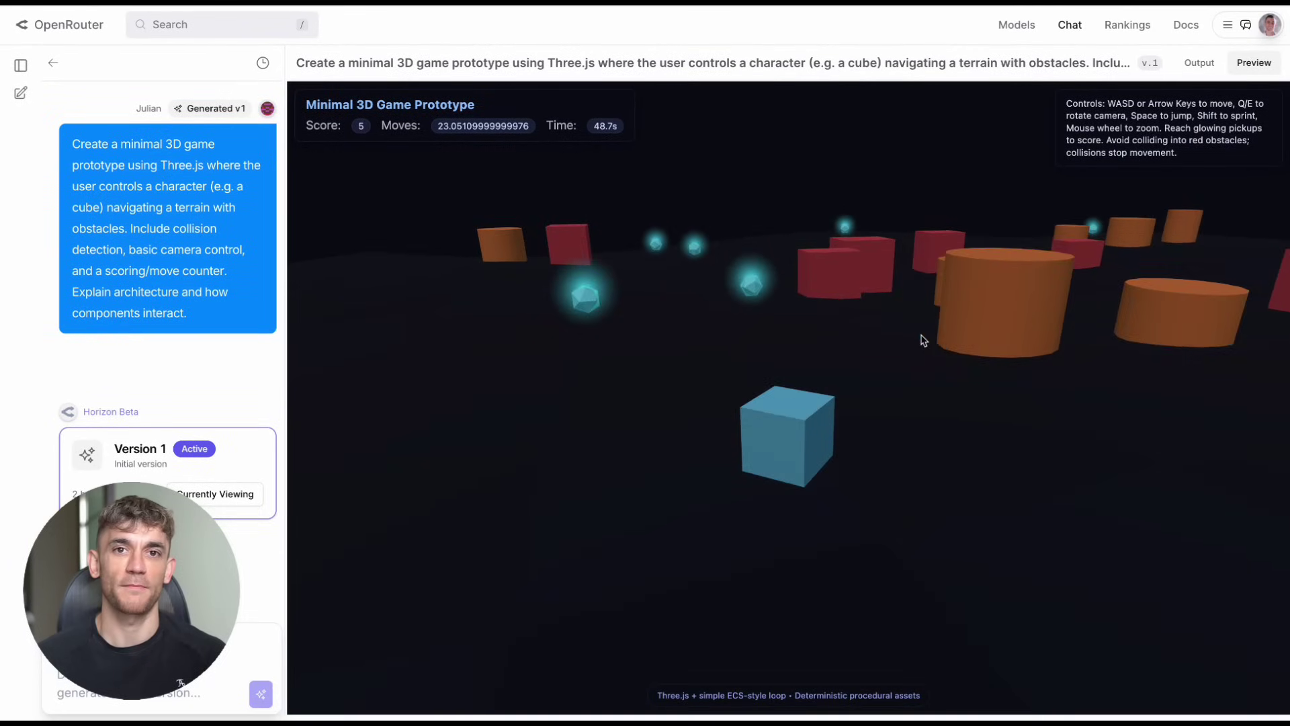
{"action": "key", "text": "w"}
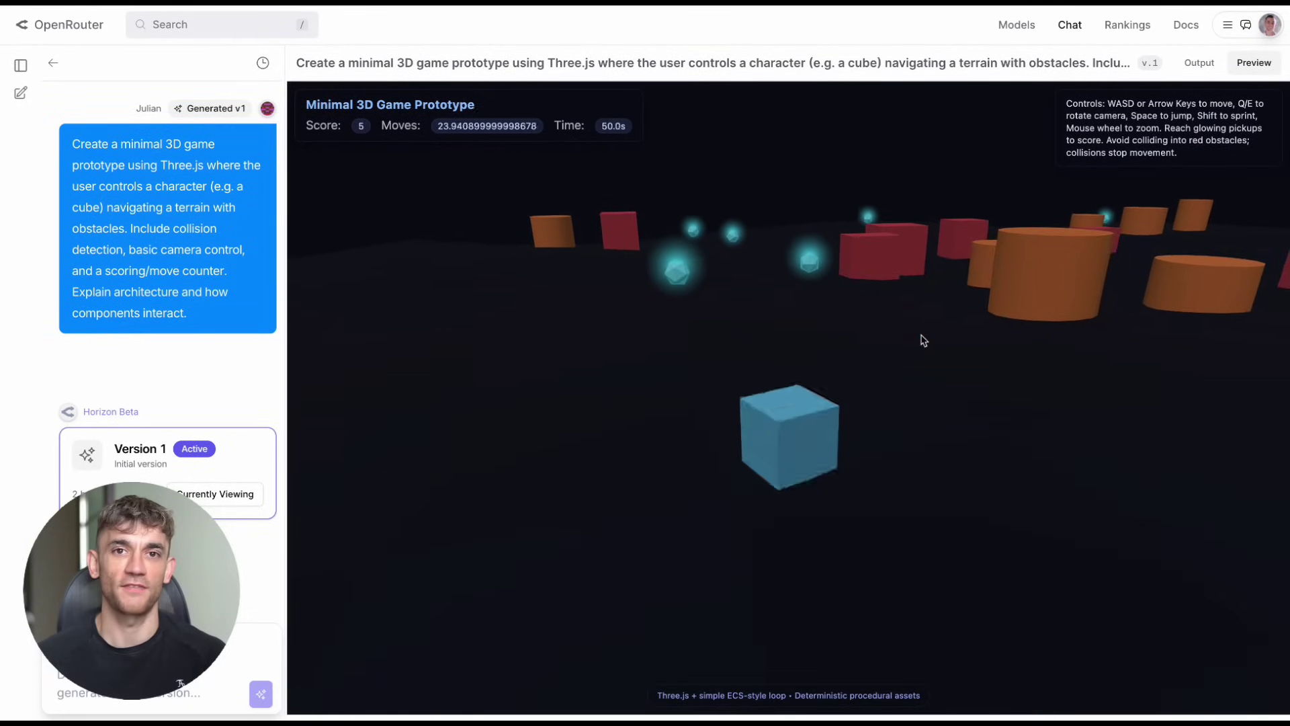
{"action": "key", "text": "w"}
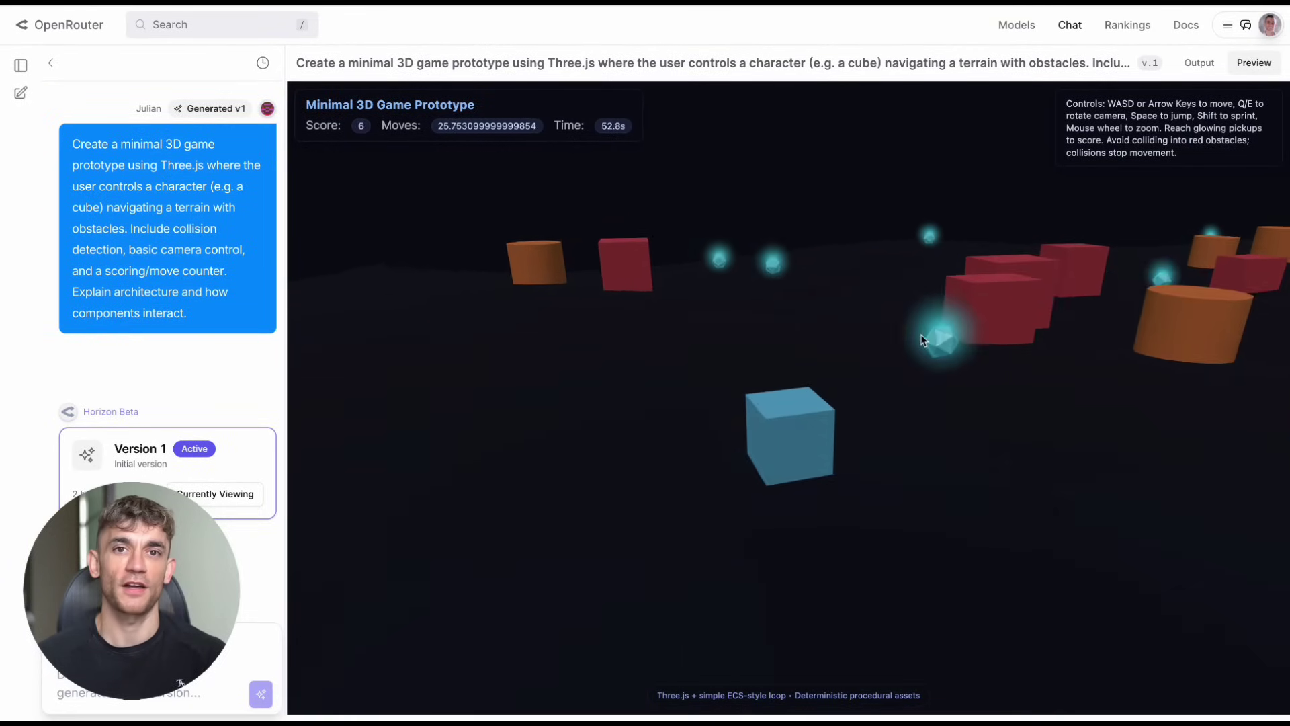
{"action": "key", "text": "w"}
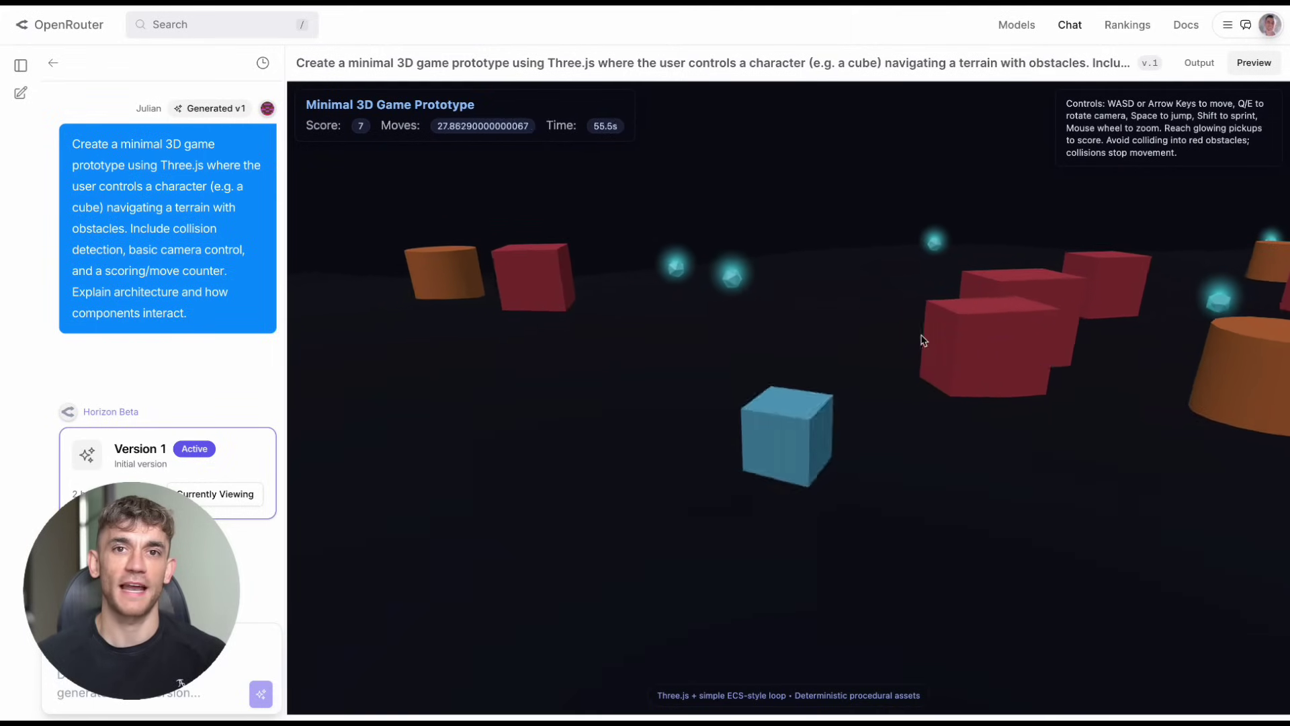
{"action": "key", "text": "w"}
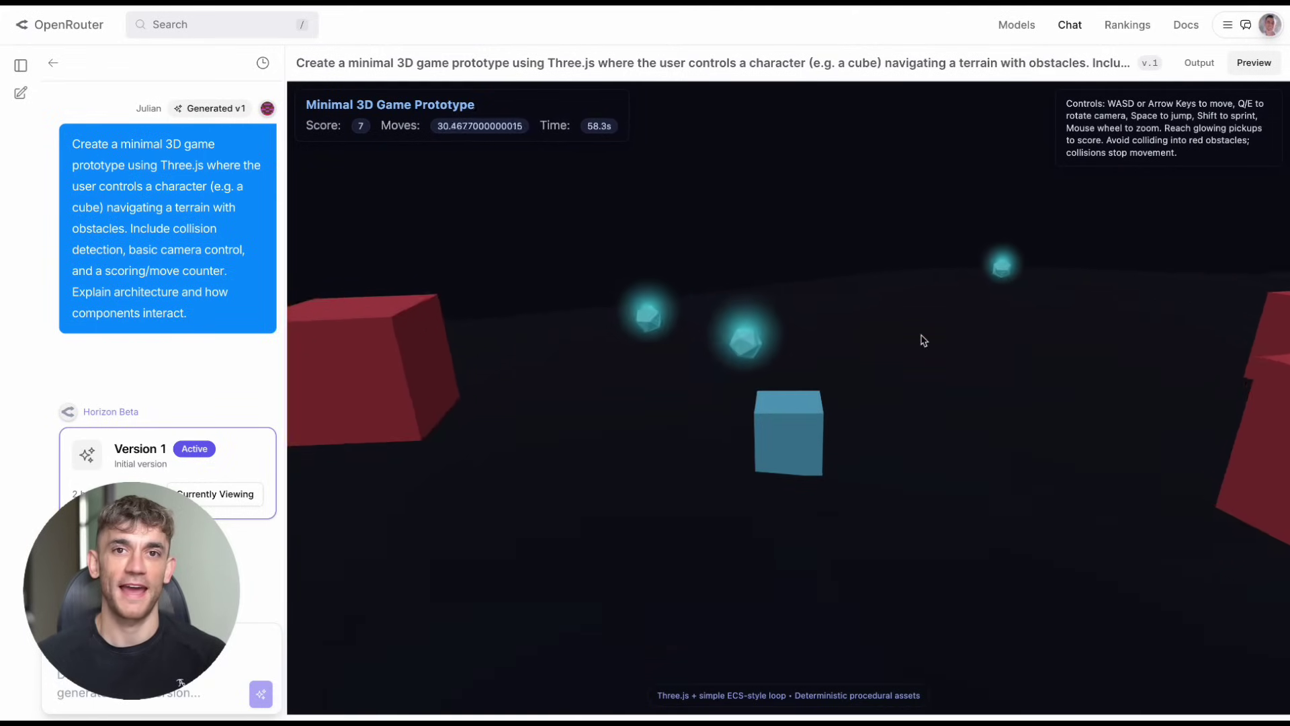
{"action": "key", "text": "w"}
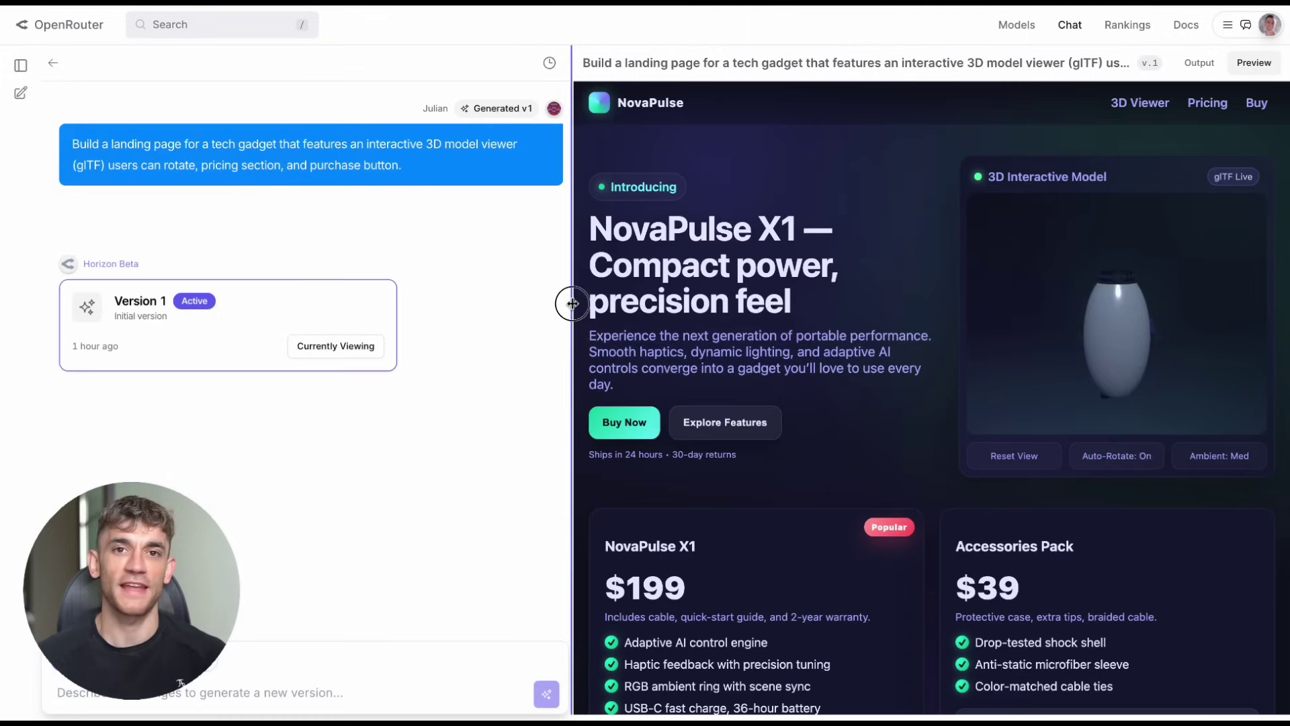
Enlarge the NovaPulse landing page preview, try rotating its 3D gadget model and review the pricing section.
{"action": "left_click_drag", "start_coordinate": [572, 303], "coordinate": [286, 285]}
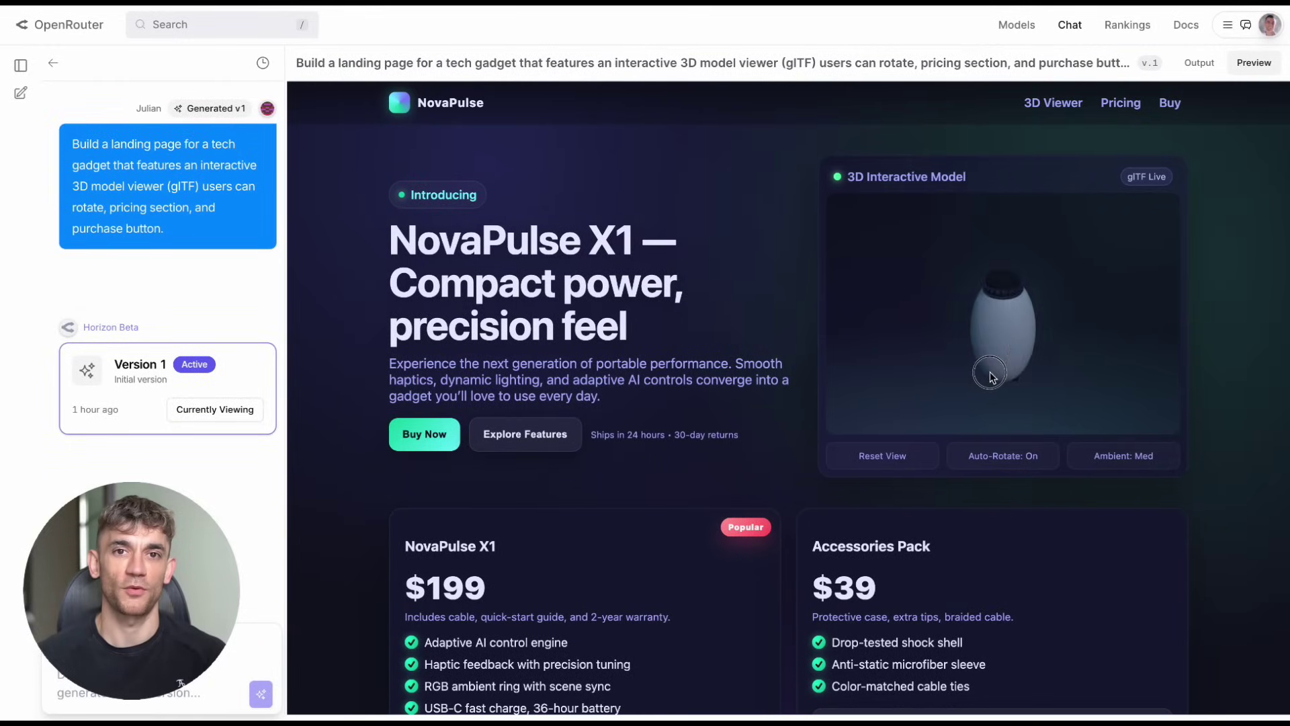
{"action": "left_click_drag", "start_coordinate": [900, 303], "coordinate": [943, 279]}
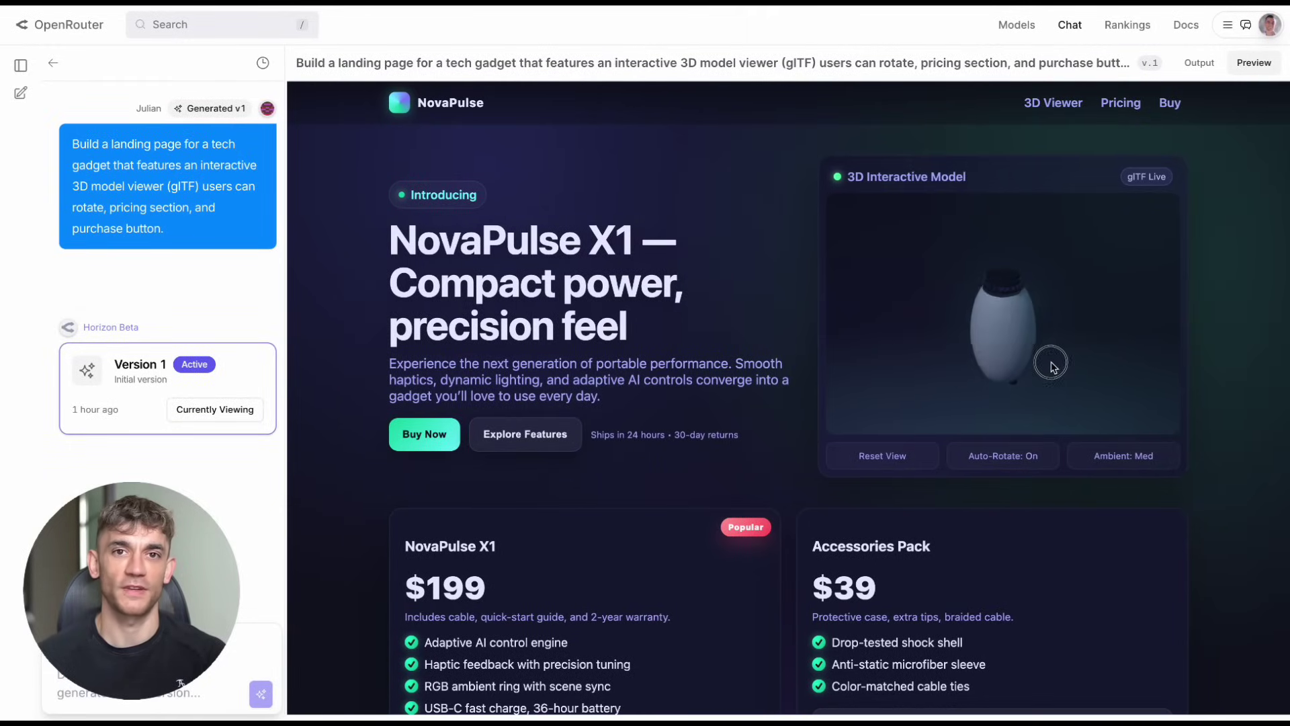
{"action": "scroll", "coordinate": [530, 437], "scroll_direction": "down", "scroll_amount": 4}
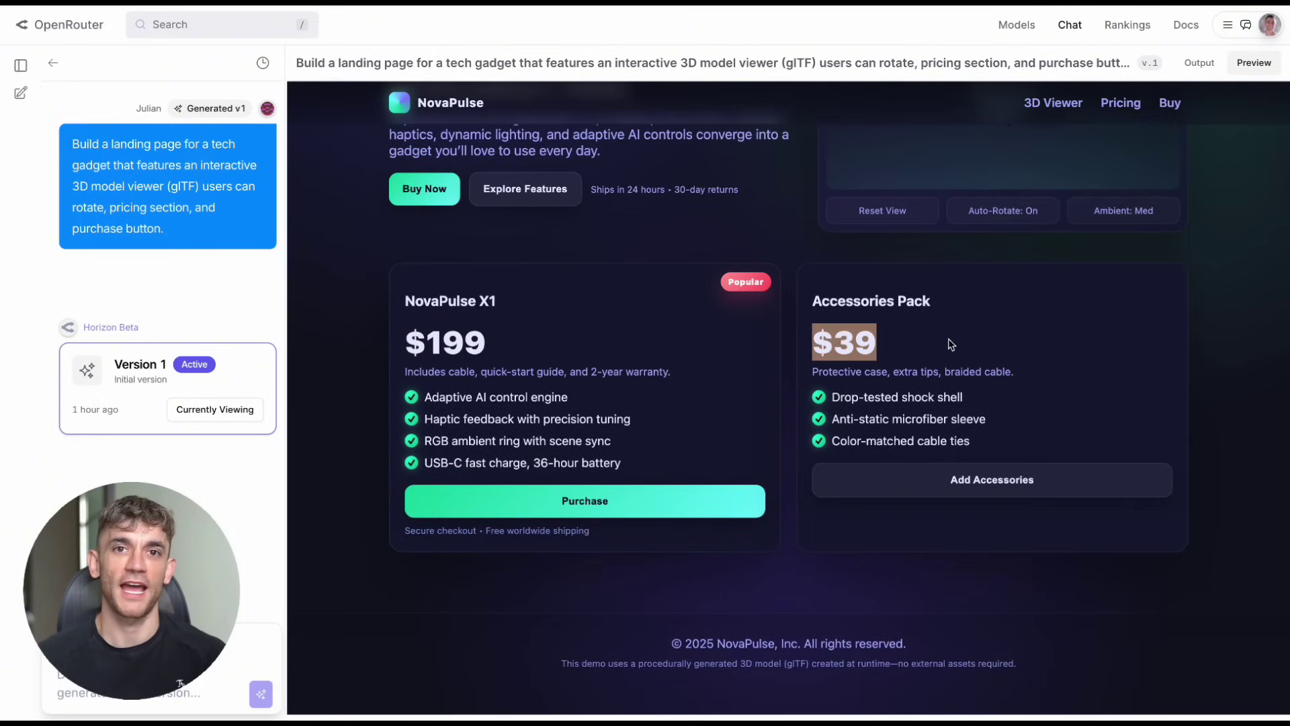
{"action": "scroll", "coordinate": [950, 343], "scroll_direction": "up", "scroll_amount": 1}
{"action": "scroll", "coordinate": [950, 343], "scroll_direction": "down", "scroll_amount": 1}
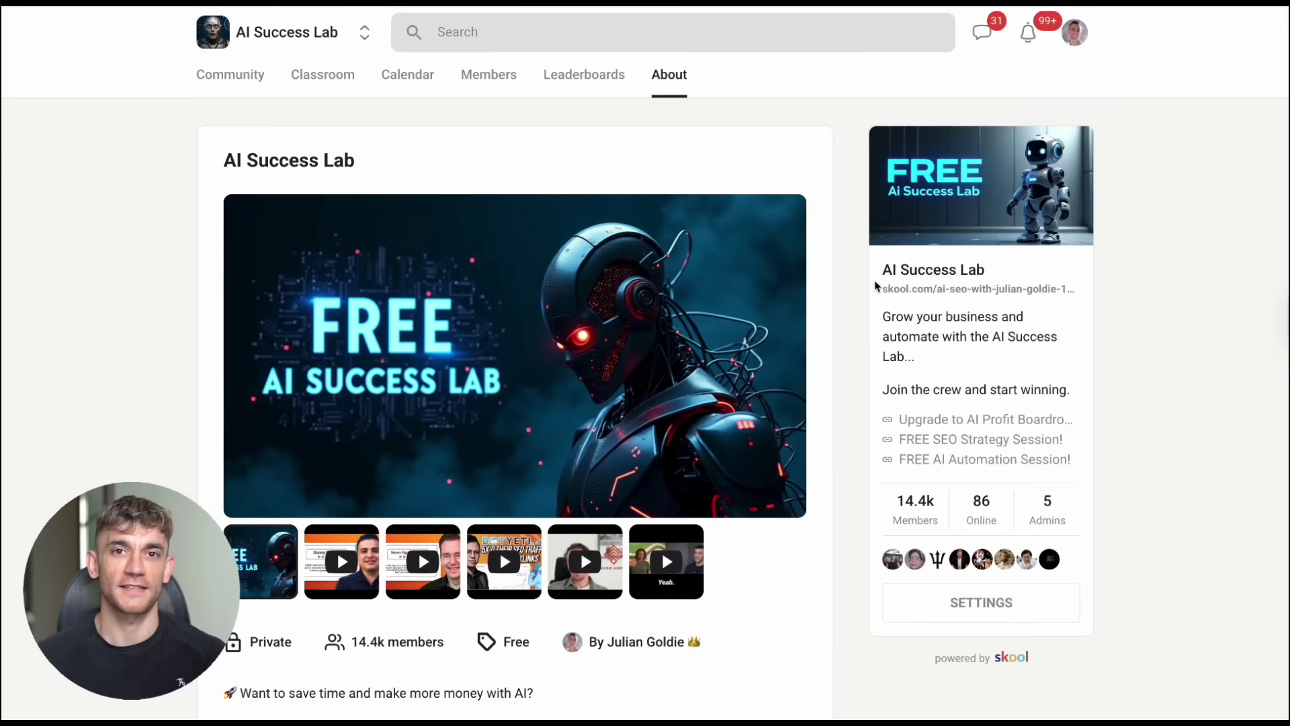
In the AI Success Lab community on Skool, view the classroom courses and browse the community posts.
{"action": "left_click", "coordinate": [323, 73]}
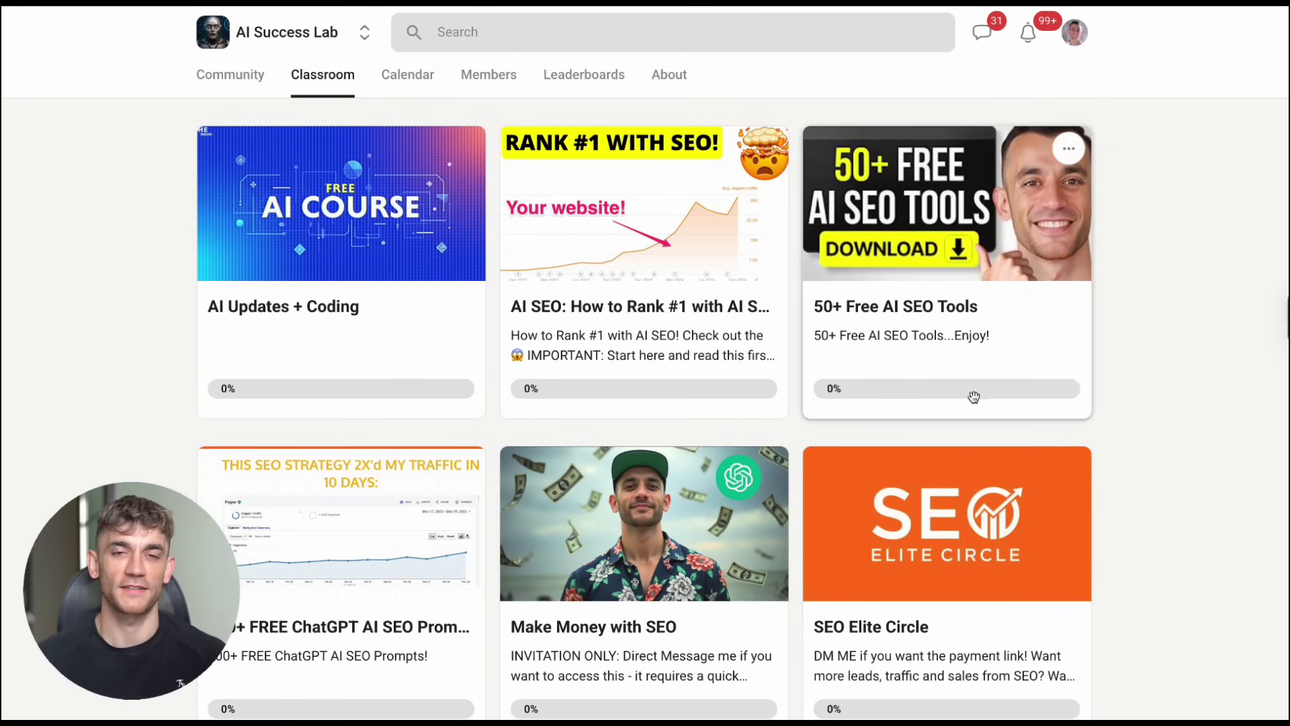
{"action": "left_click", "coordinate": [227, 76]}
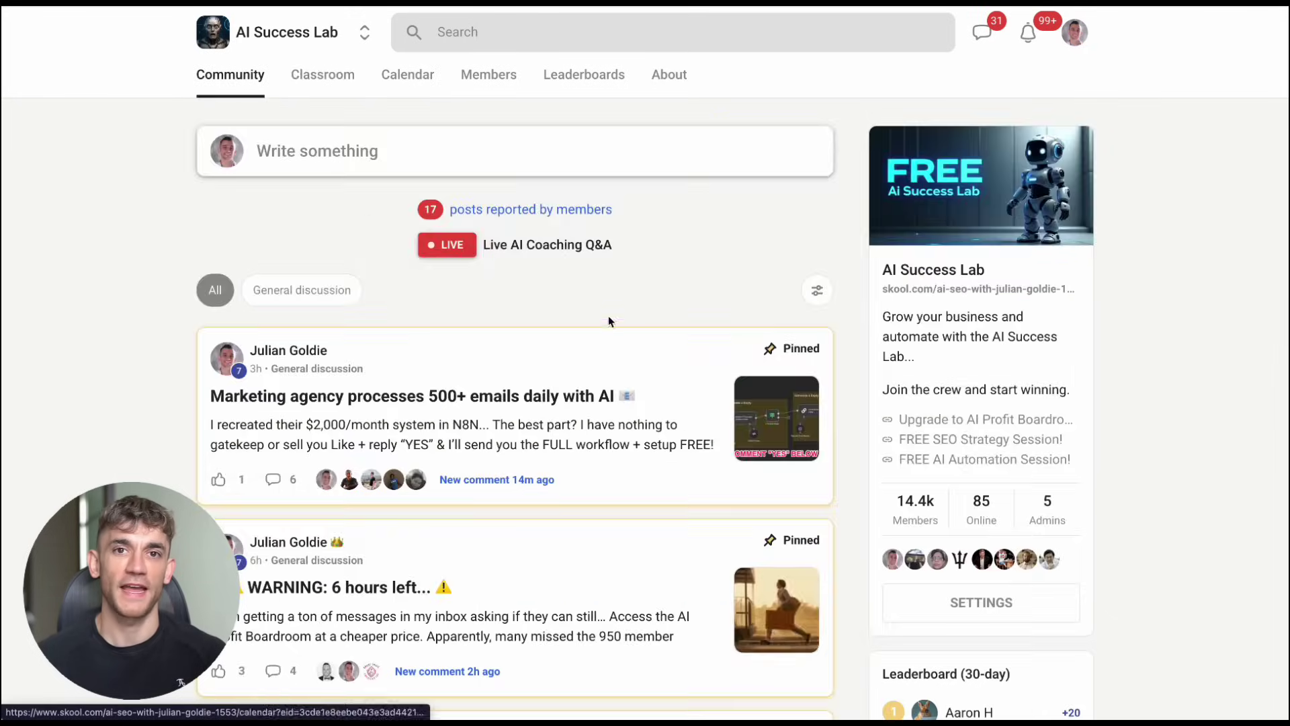
{"action": "scroll", "coordinate": [422, 212], "scroll_direction": "down", "scroll_amount": 4}
{"action": "scroll", "coordinate": [421, 213], "scroll_direction": "down", "scroll_amount": 14}
{"action": "scroll", "coordinate": [422, 212], "scroll_direction": "up", "scroll_amount": 15}
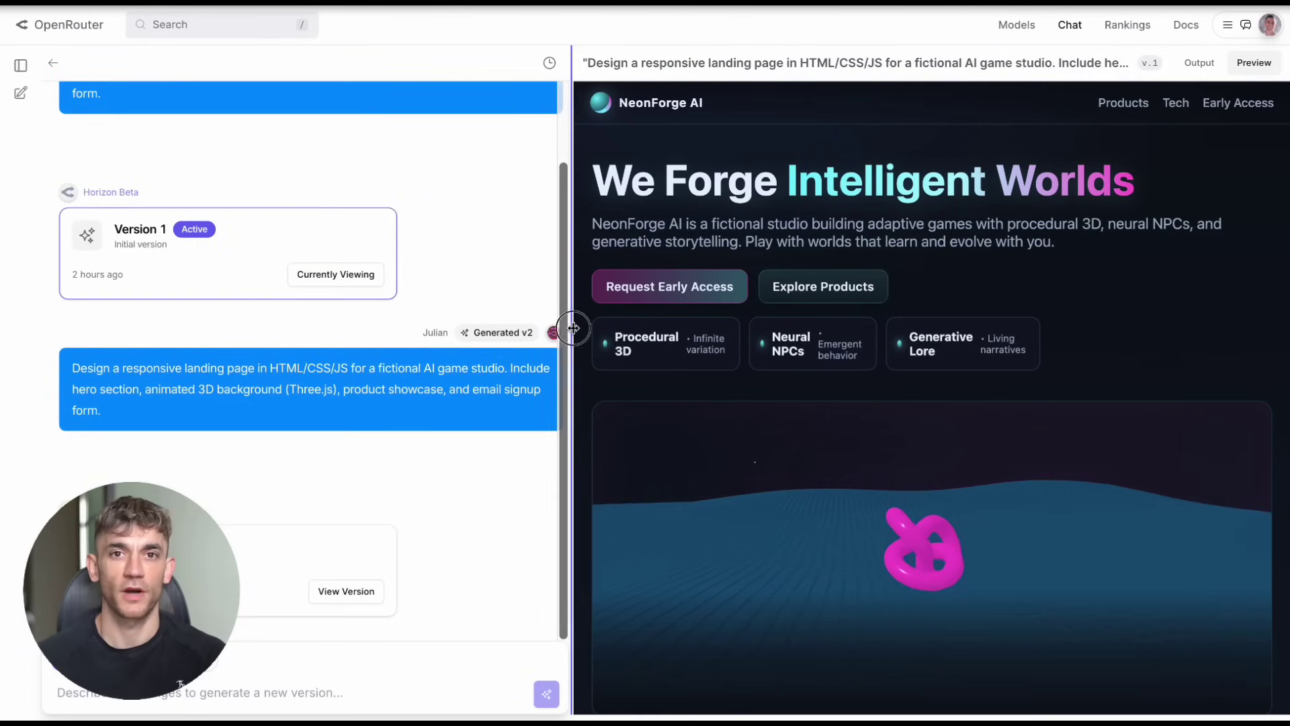
In OpenRouter, enlarge the NeonForge AI landing page preview and review its hero, Featured Projects and Tech Stack sections.
{"action": "left_click_drag", "start_coordinate": [572, 328], "coordinate": [282, 337]}
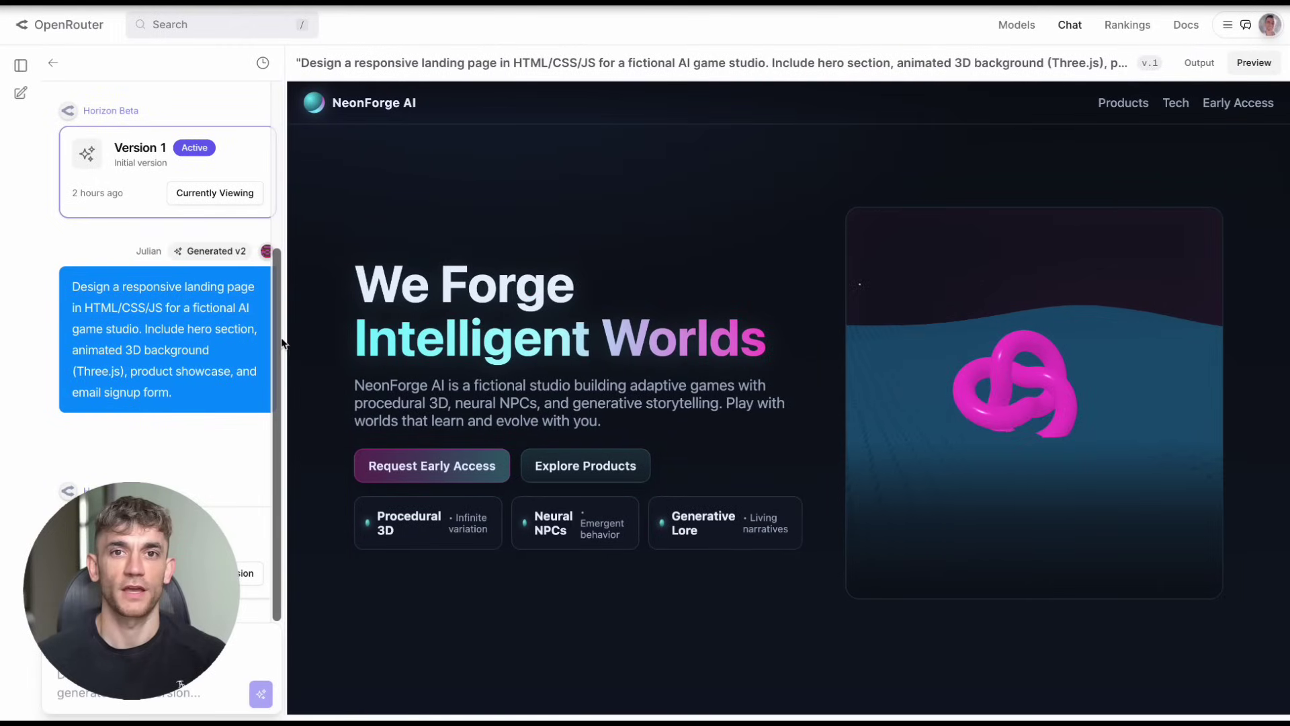
{"action": "scroll", "coordinate": [195, 346], "scroll_direction": "up", "scroll_amount": 3}
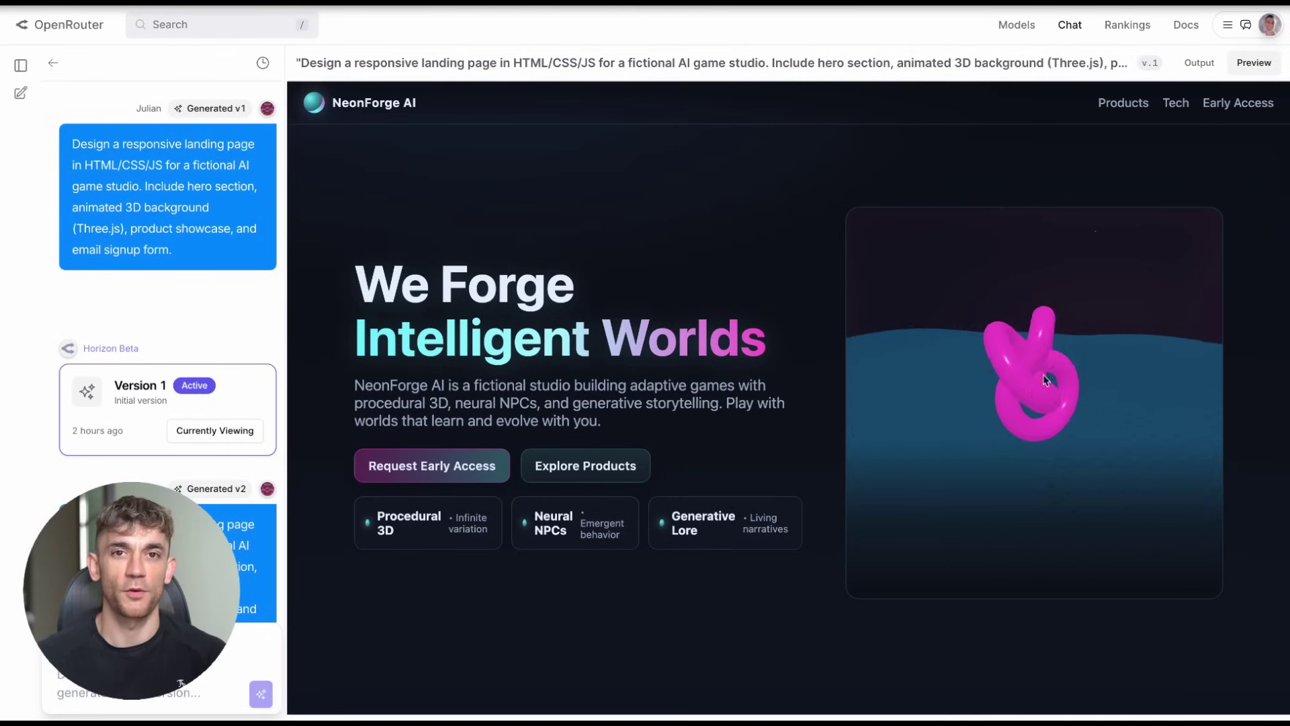
{"action": "scroll", "coordinate": [539, 450], "scroll_direction": "down", "scroll_amount": 8}
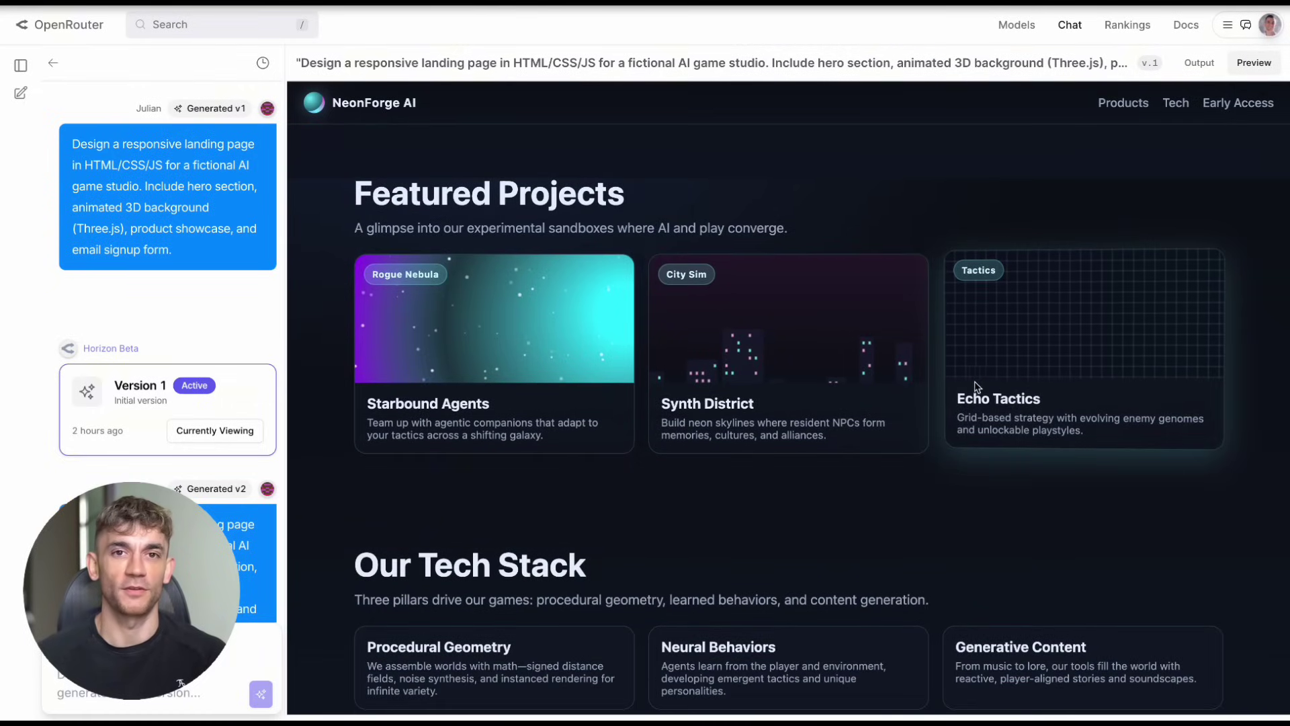
{"action": "scroll", "coordinate": [578, 377], "scroll_direction": "down", "scroll_amount": 5}
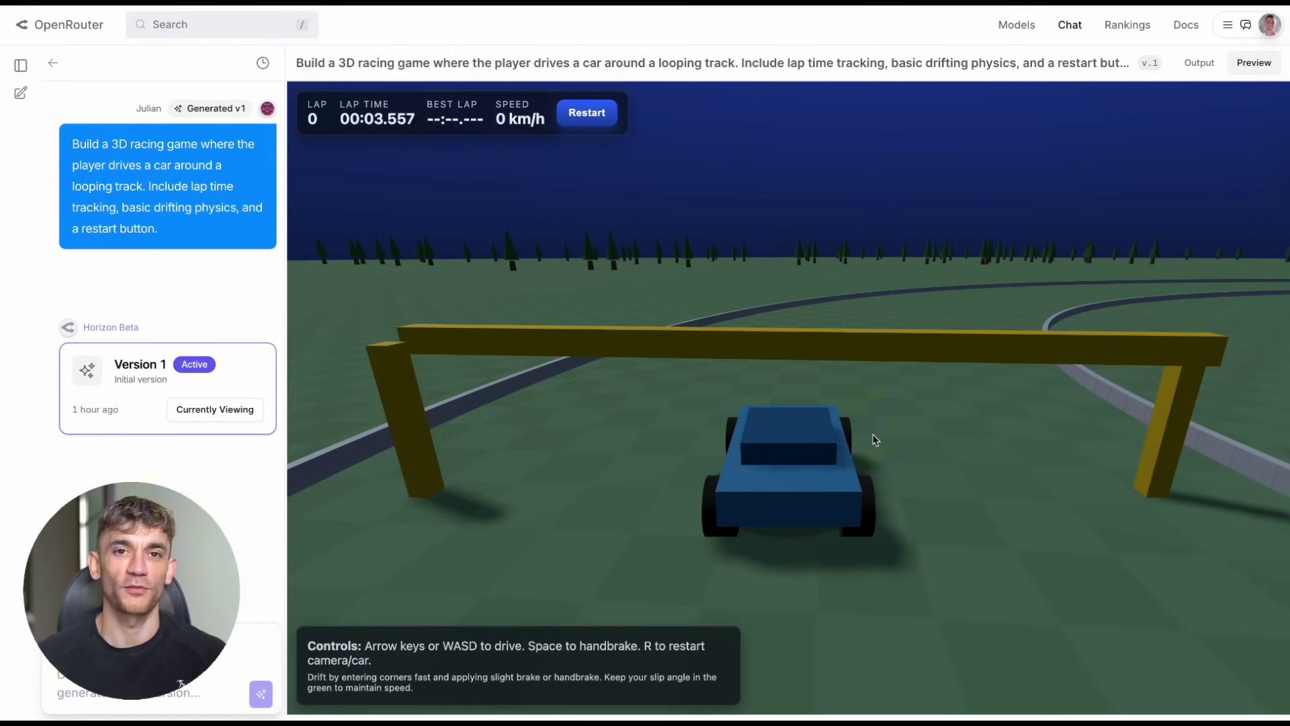
Drive the blue car through the yellow gate and along the racing track, steering it between the barriers.
{"action": "key", "text": "Up"}
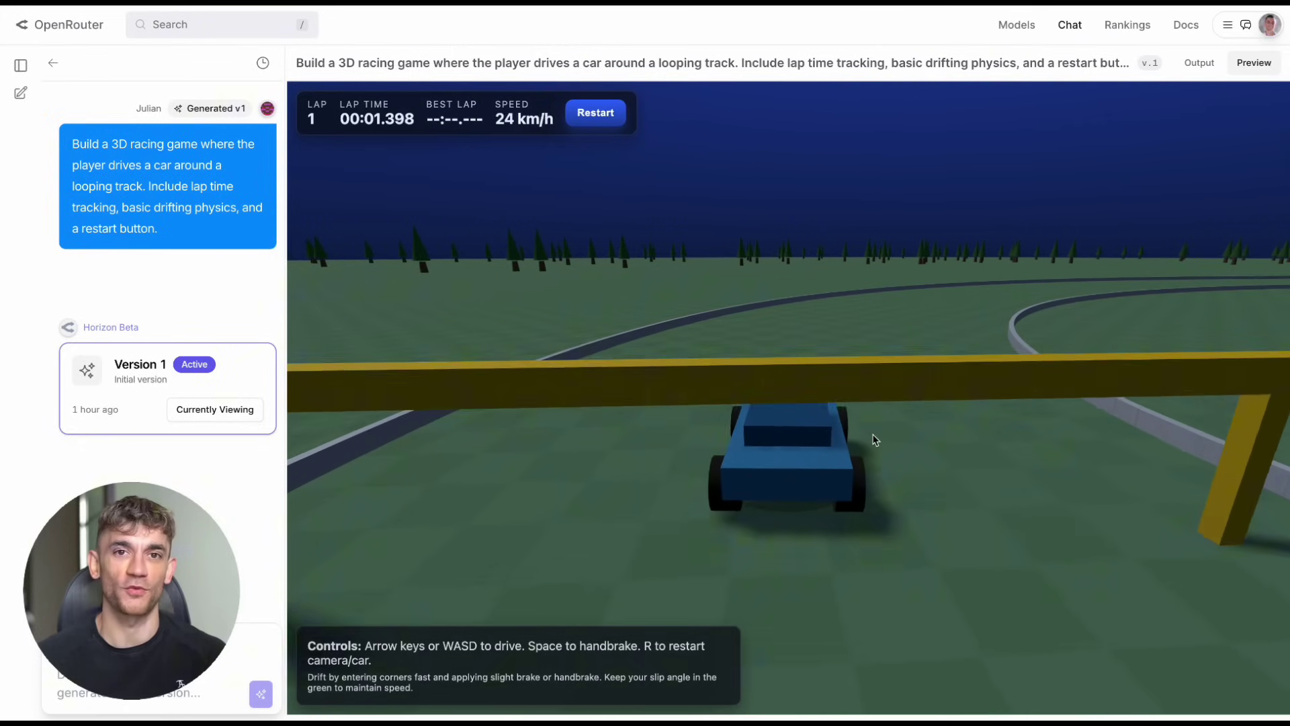
{"action": "key", "text": "Up"}
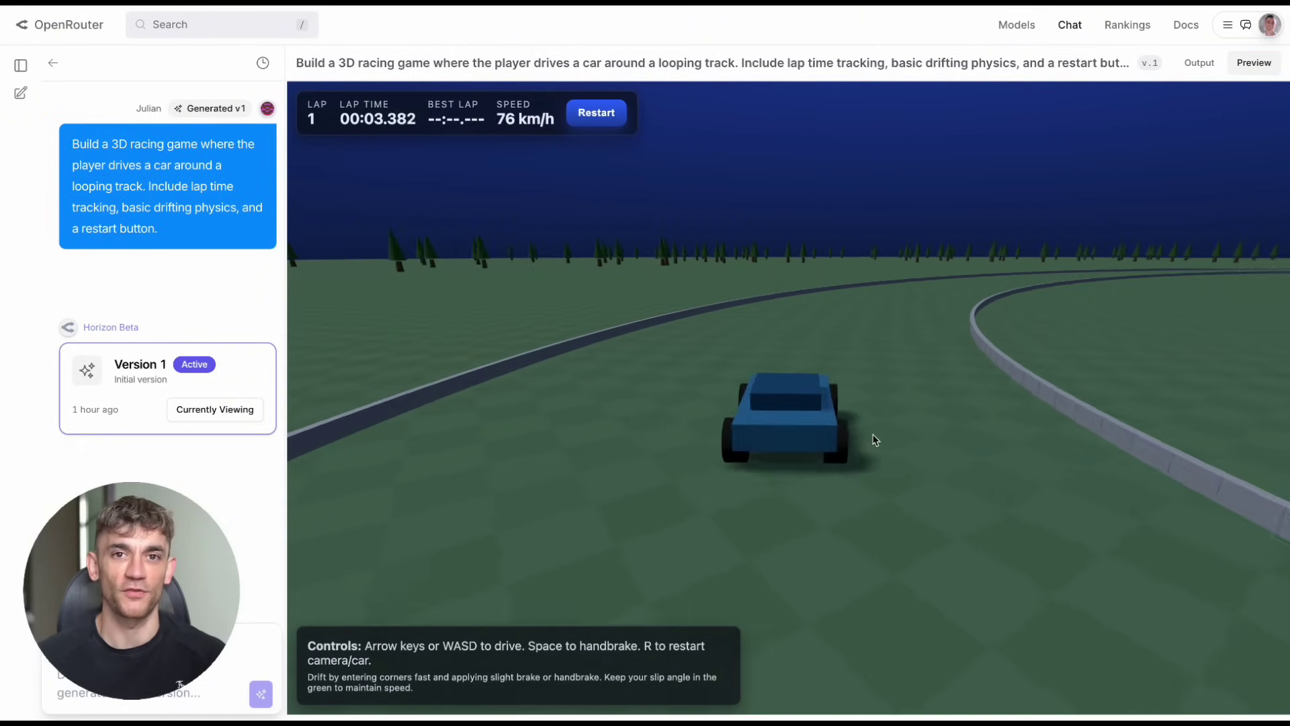
{"action": "key", "text": "Up"}
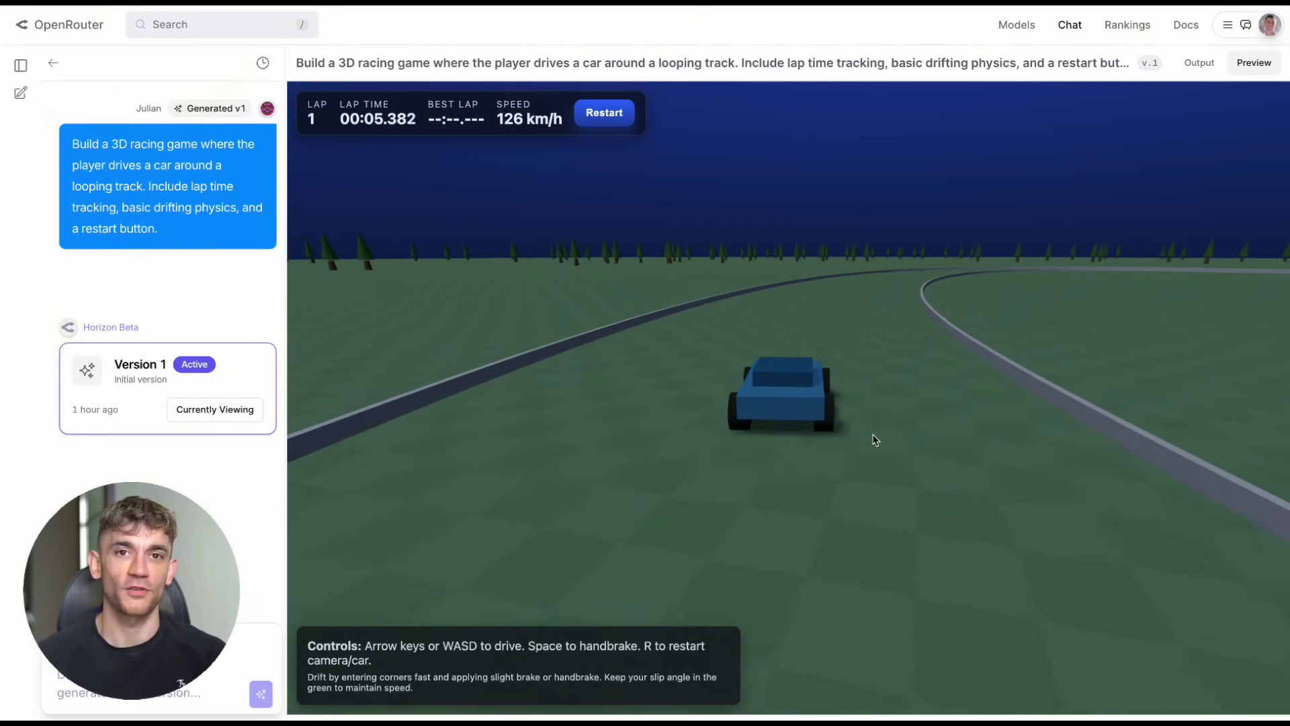
{"action": "key", "text": "Up"}
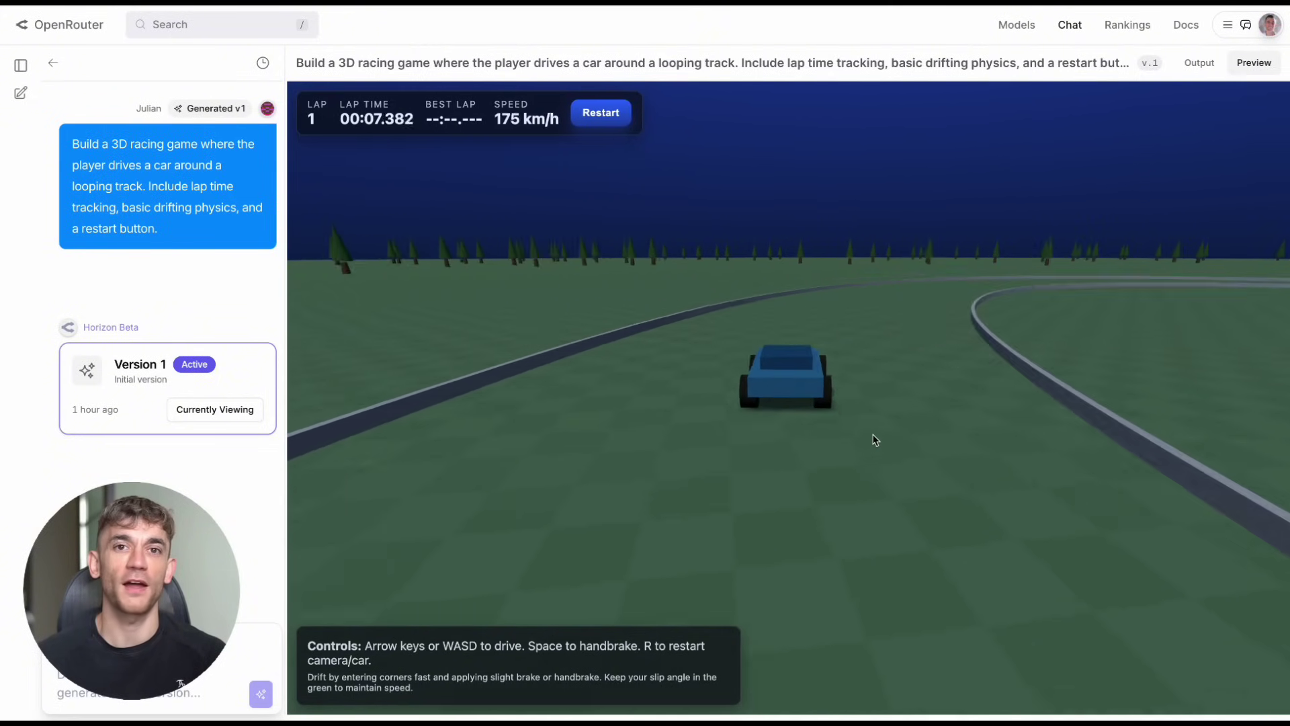
{"action": "key", "text": "Up"}
{"action": "key", "text": "Right"}
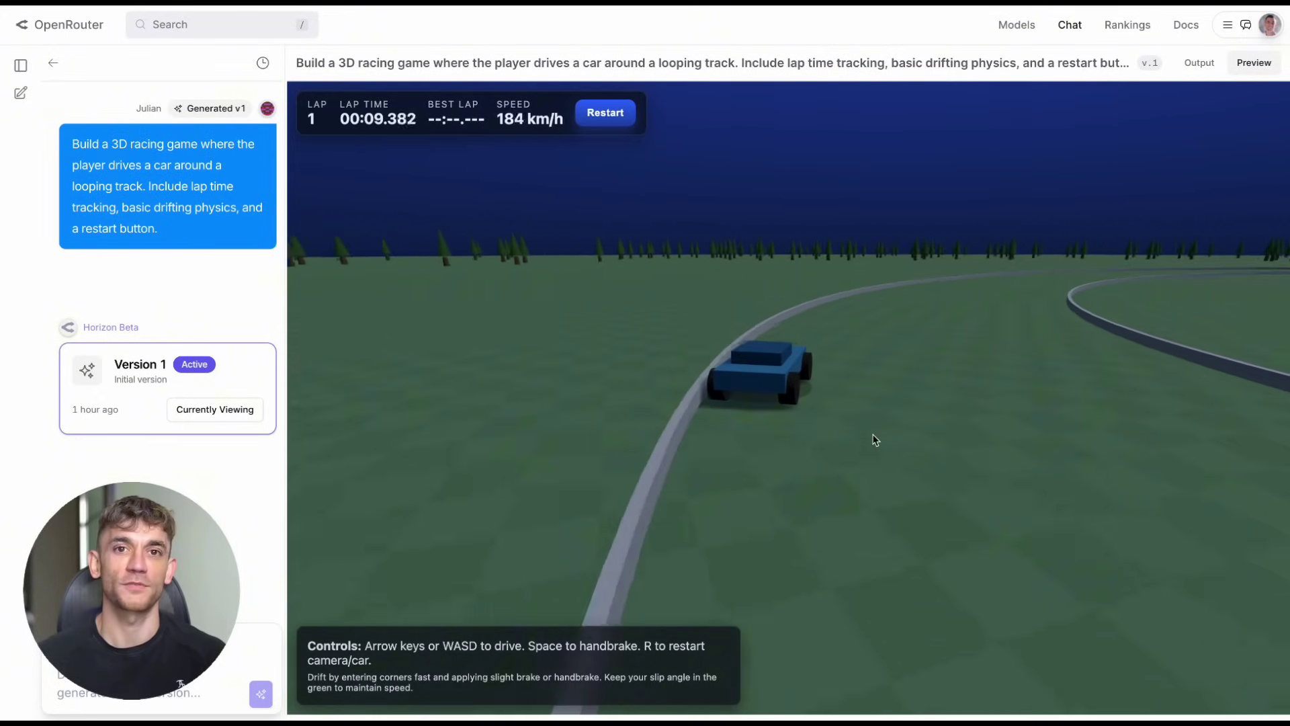
{"action": "key", "text": "Up"}
{"action": "key", "text": "Left"}
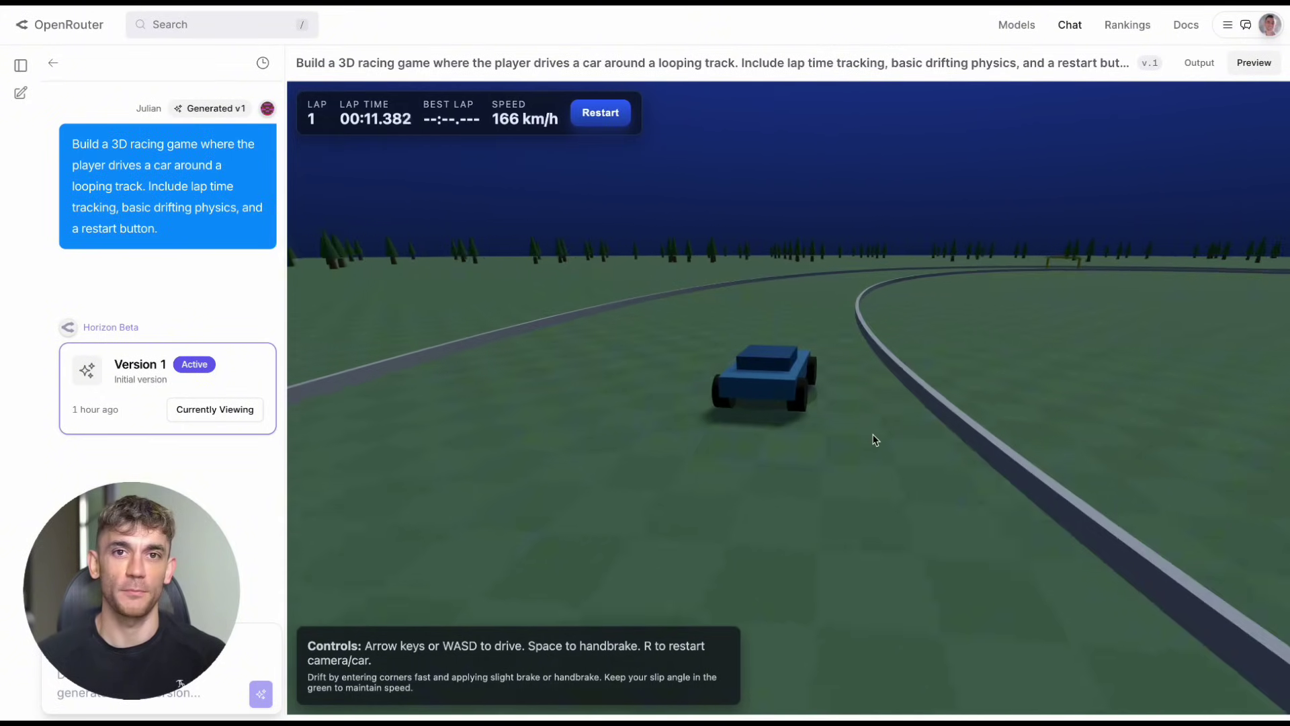
{"action": "key", "text": "Up"}
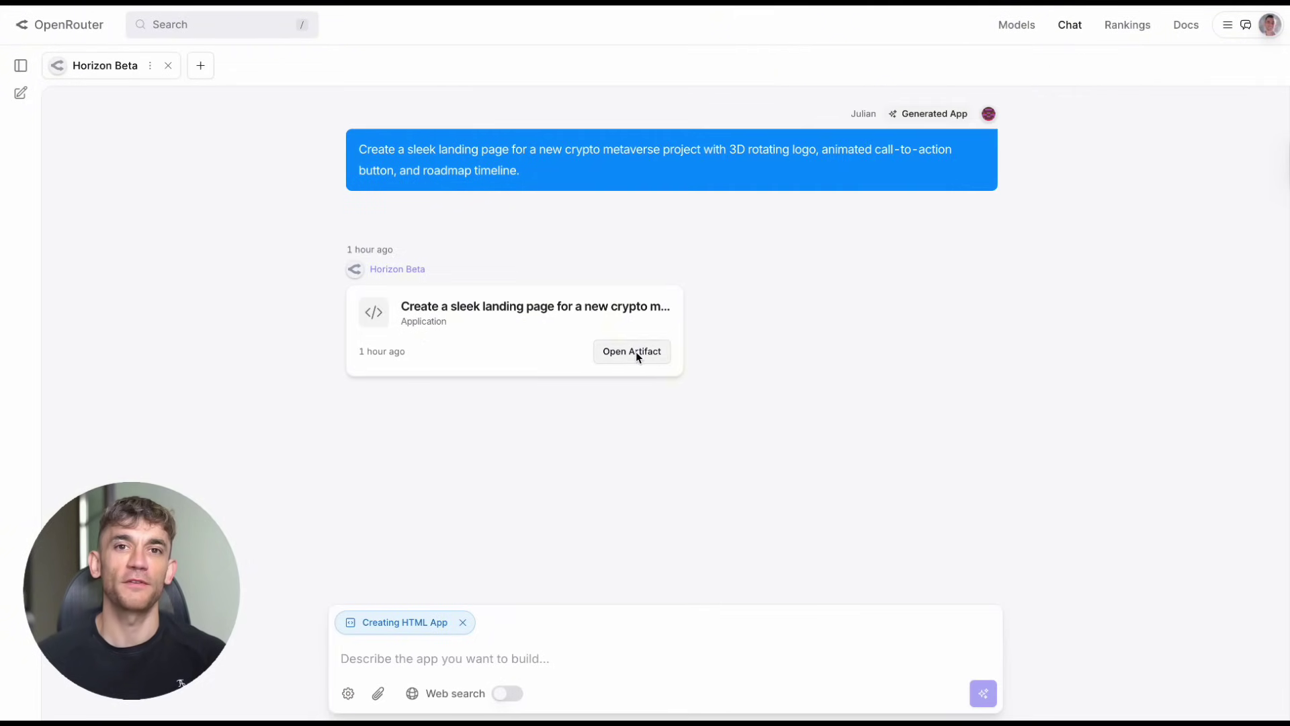
Open the crypto metaverse landing page artifact, enlarge its preview, try rotating the 3D logo and review the Roadmap section.
{"action": "left_click", "coordinate": [636, 352]}
{"action": "left_click_drag", "start_coordinate": [570, 301], "coordinate": [210, 311]}
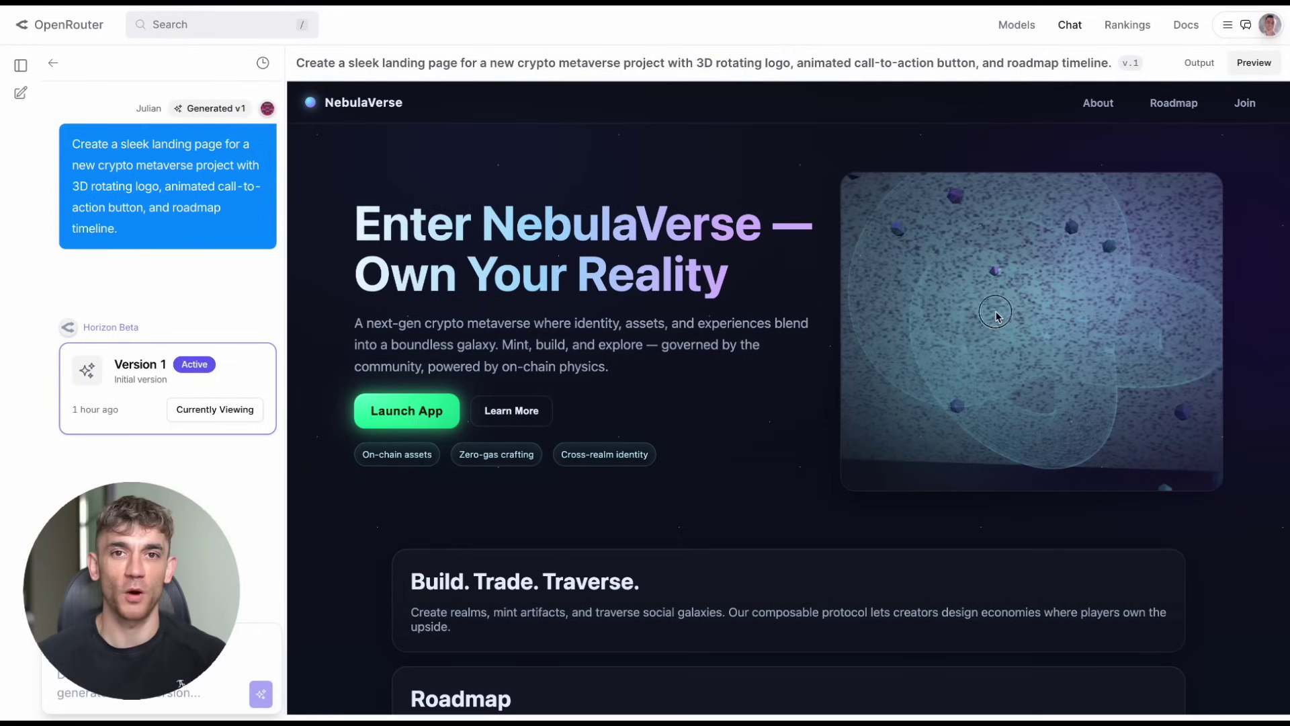
{"action": "left_click_drag", "start_coordinate": [996, 314], "coordinate": [980, 252]}
{"action": "scroll", "coordinate": [476, 379], "scroll_direction": "down", "scroll_amount": 7}
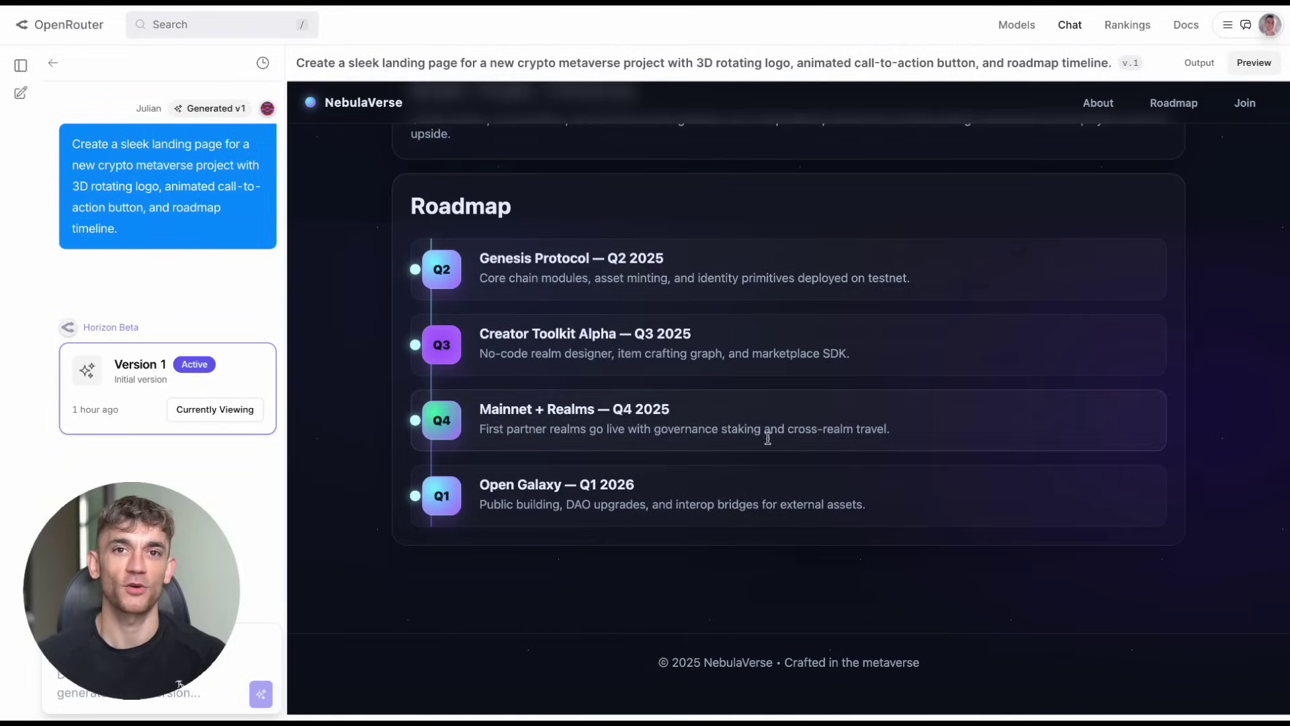
{"action": "scroll", "coordinate": [768, 444], "scroll_direction": "up", "scroll_amount": 2}
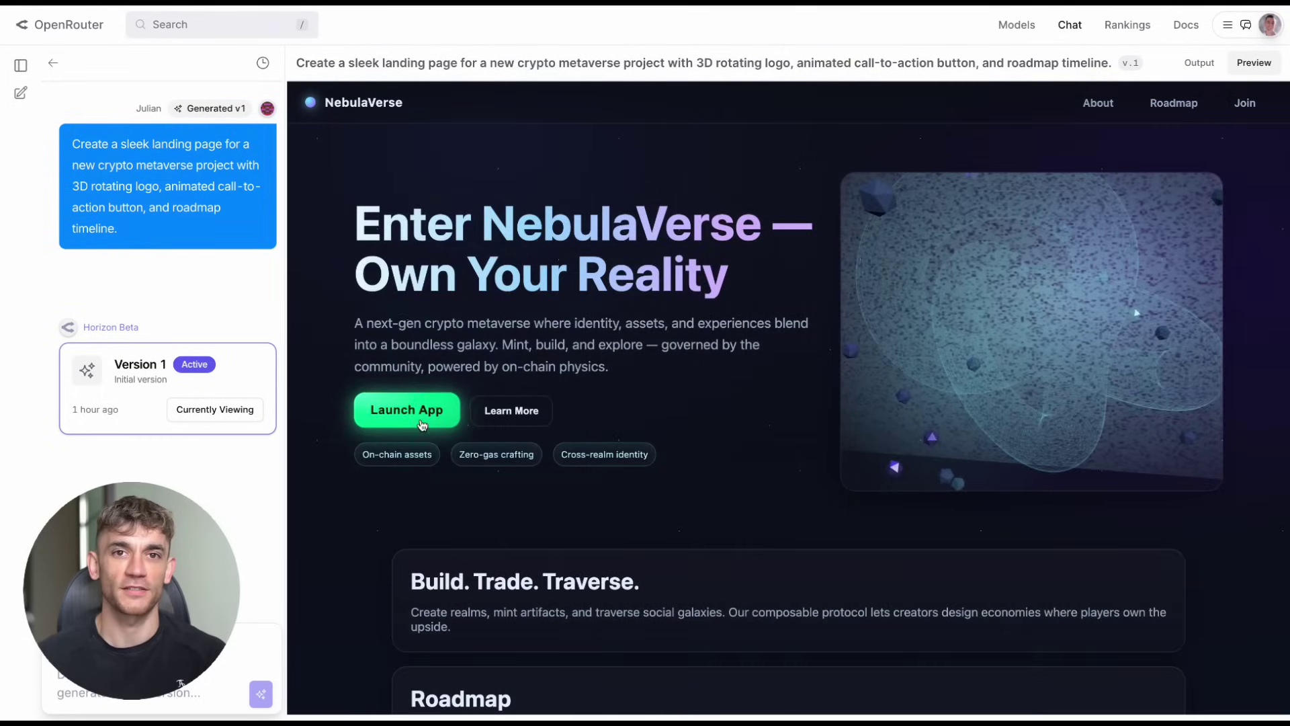
Test the NebulaVerse page's Launch App and Learn More buttons and rotate the 3D logo in the hero section.
{"action": "left_click", "coordinate": [422, 424]}
{"action": "scroll", "coordinate": [519, 422], "scroll_direction": "up", "scroll_amount": 7}
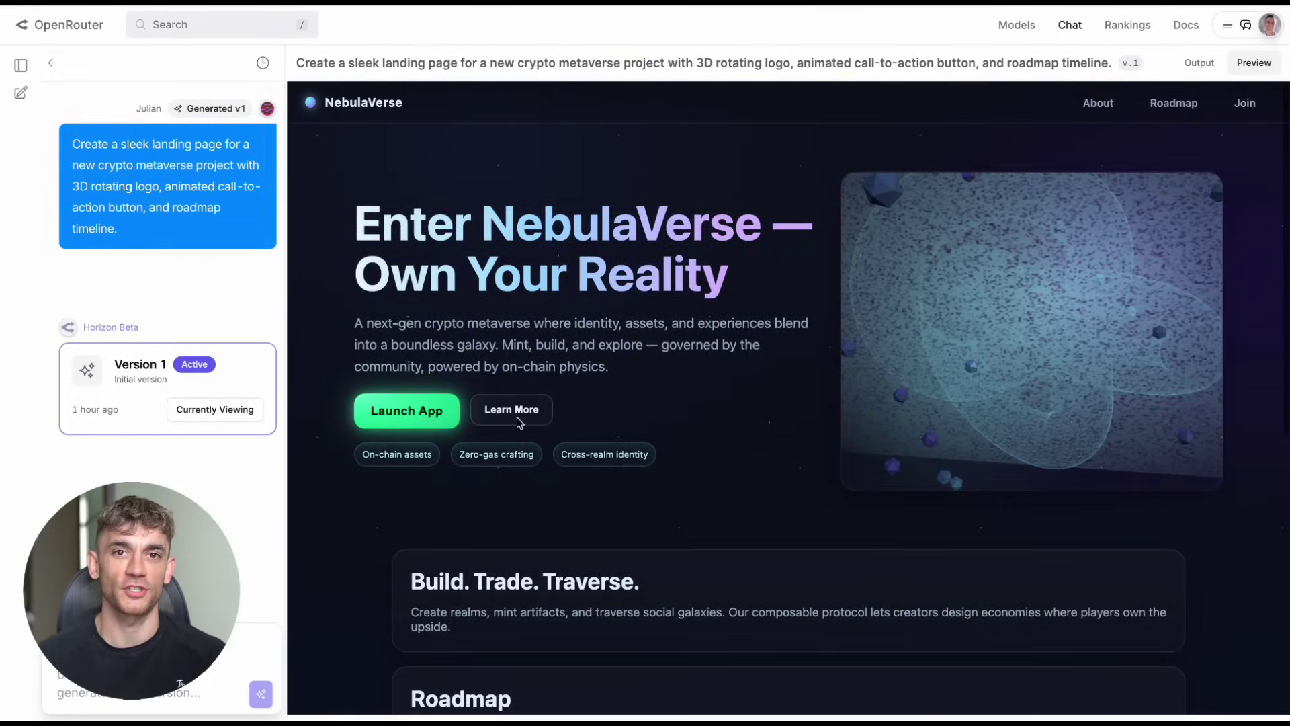
{"action": "left_click", "coordinate": [512, 410]}
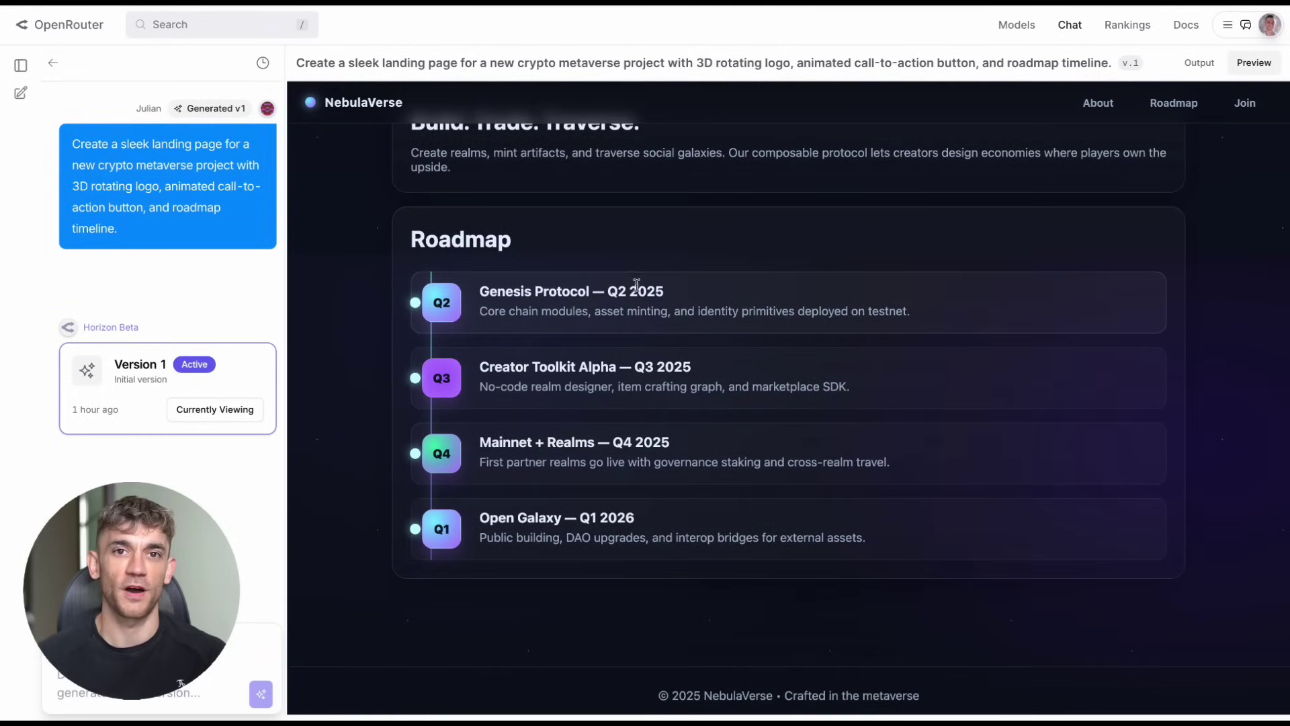
{"action": "scroll", "coordinate": [636, 564], "scroll_direction": "up", "scroll_amount": 7}
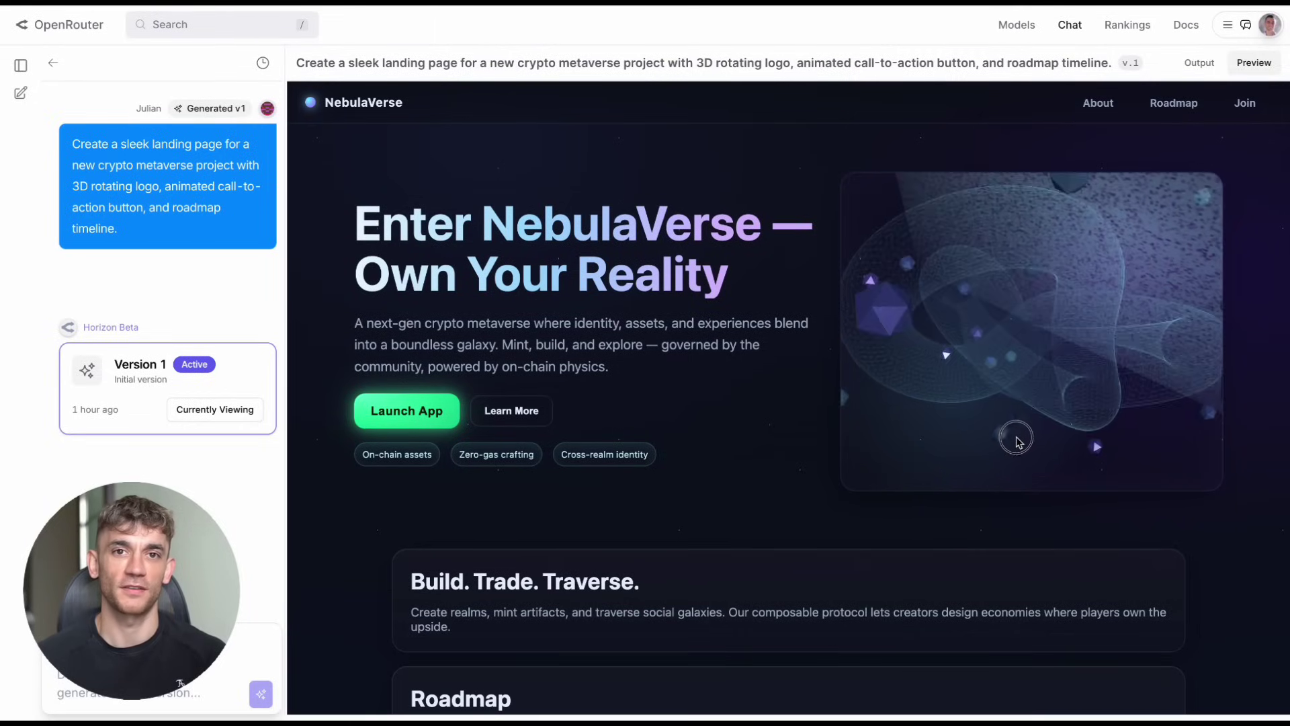
{"action": "left_click_drag", "start_coordinate": [989, 446], "coordinate": [923, 380]}
{"action": "left_click_drag", "start_coordinate": [1074, 394], "coordinate": [1049, 366]}
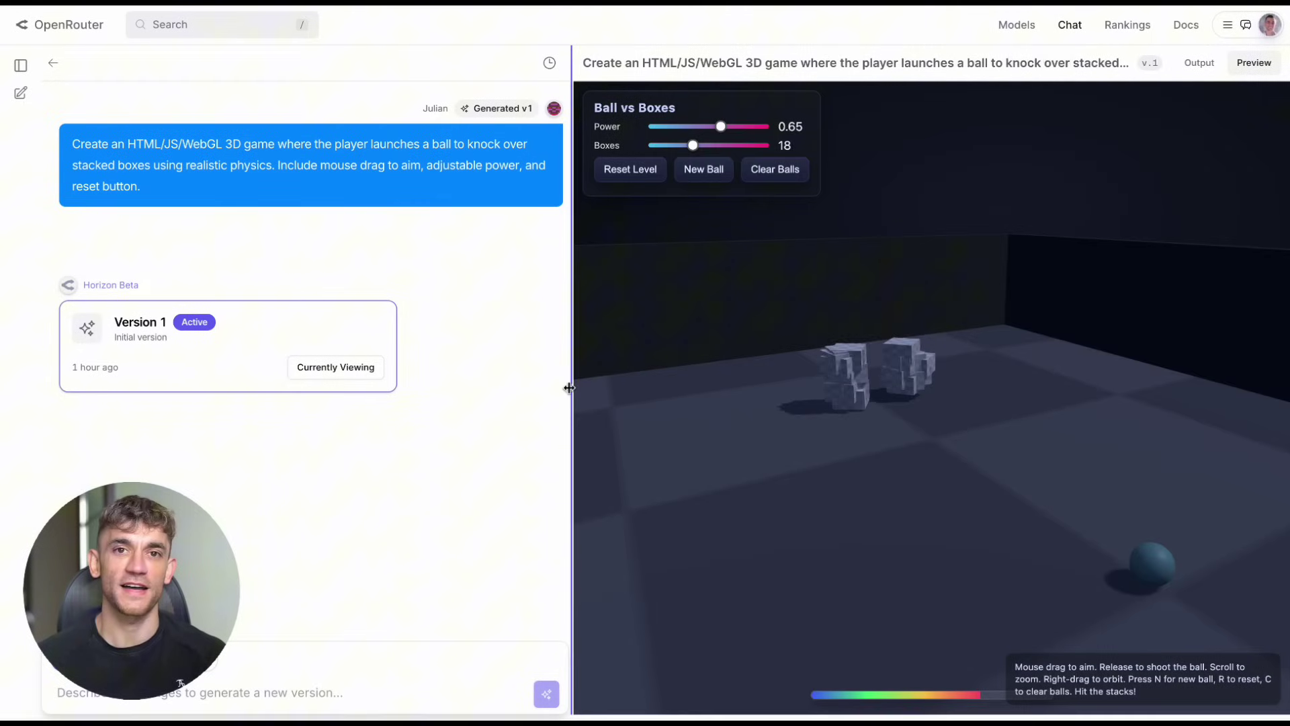
Enlarge the Ball vs Boxes game preview and launch balls at the stacked boxes with the power at 0.90.
{"action": "left_click_drag", "start_coordinate": [568, 384], "coordinate": [234, 356]}
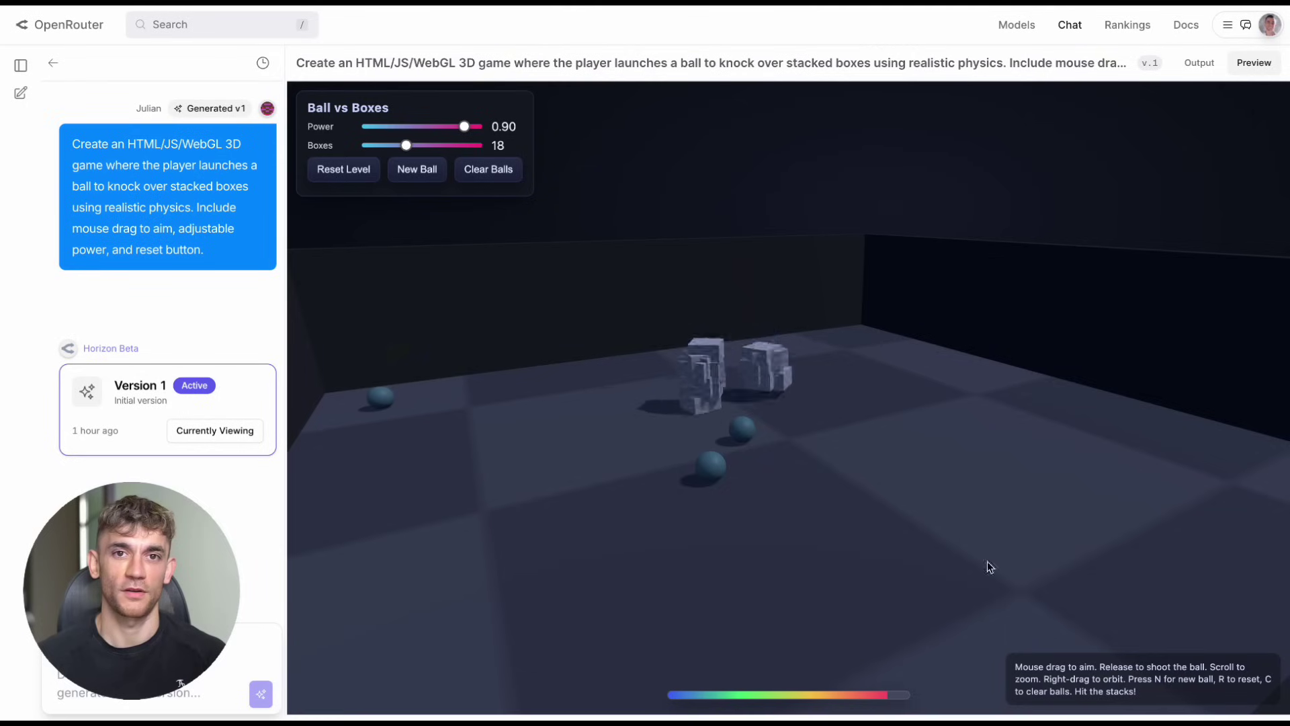
{"action": "scroll", "coordinate": [993, 508], "scroll_direction": "down", "scroll_amount": 4}
{"action": "left_click_drag", "start_coordinate": [943, 472], "coordinate": [943, 471]}
{"action": "left_click_drag", "start_coordinate": [1040, 501], "coordinate": [583, 290]}
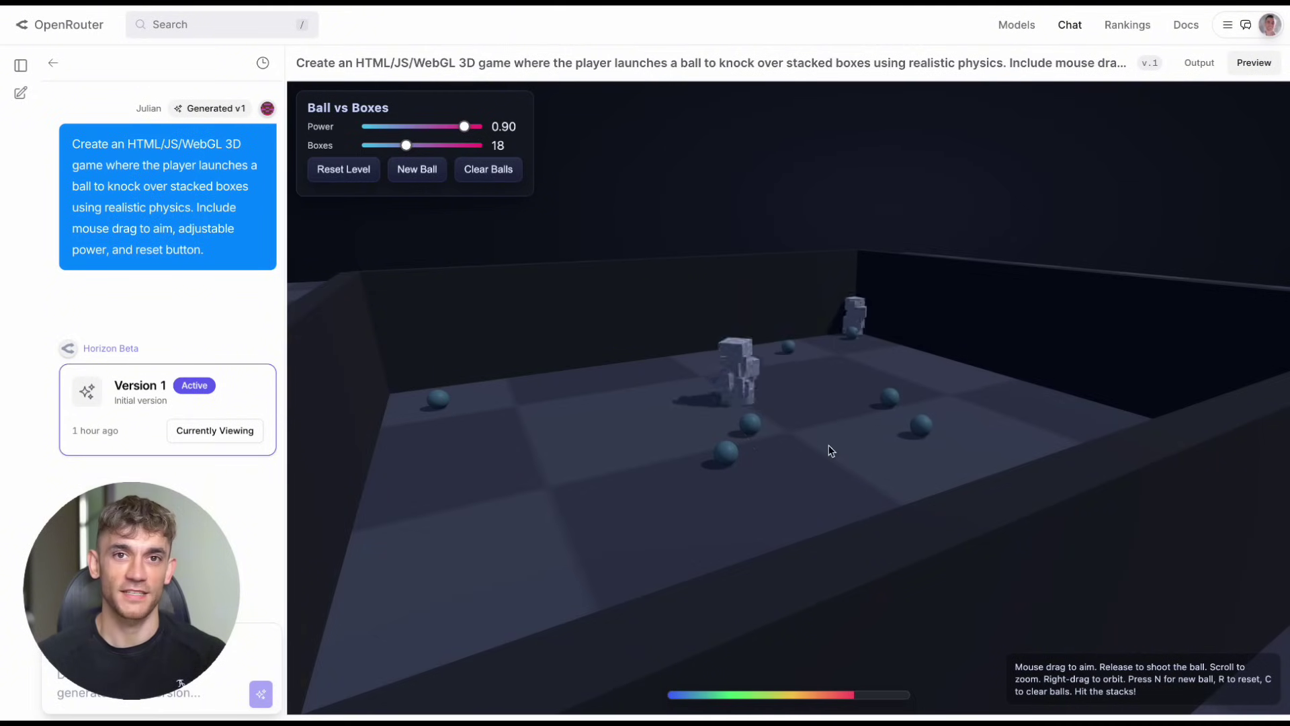
{"action": "scroll", "coordinate": [829, 445], "scroll_direction": "up", "scroll_amount": 2}
{"action": "left_click_drag", "start_coordinate": [890, 265], "coordinate": [889, 265]}
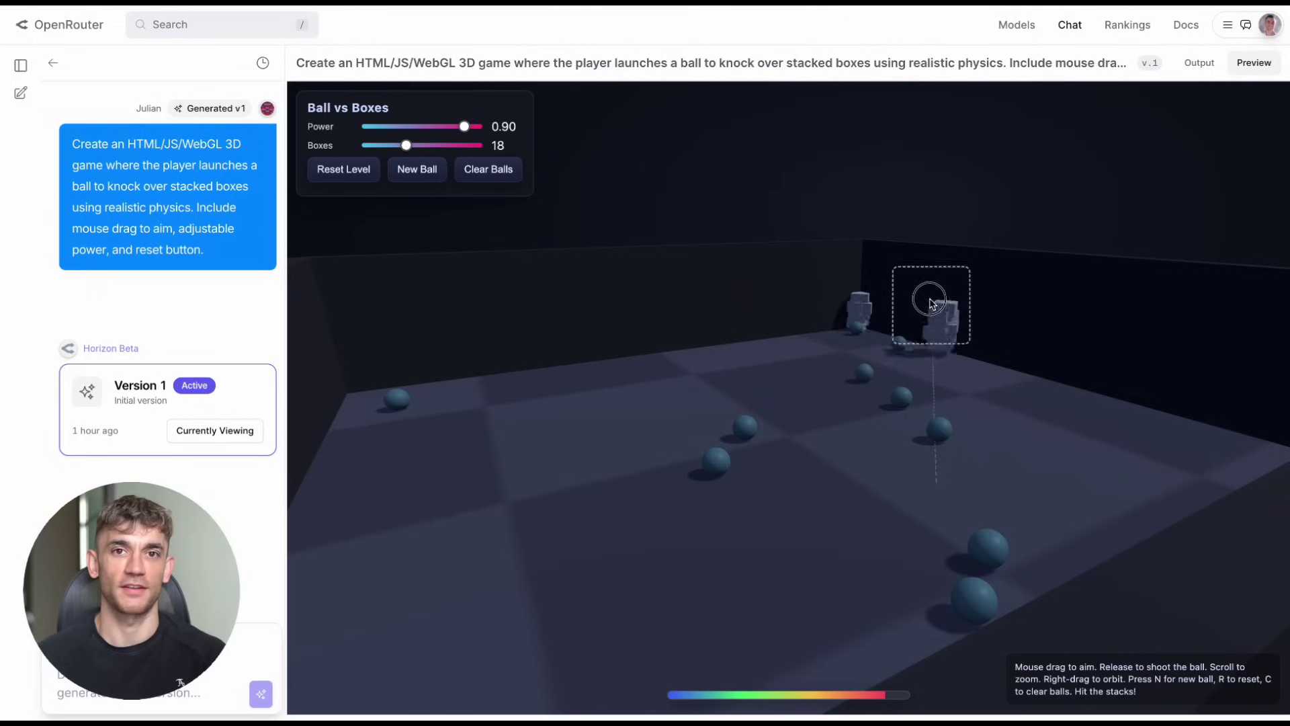
{"action": "left_click_drag", "start_coordinate": [1066, 445], "coordinate": [1082, 444]}
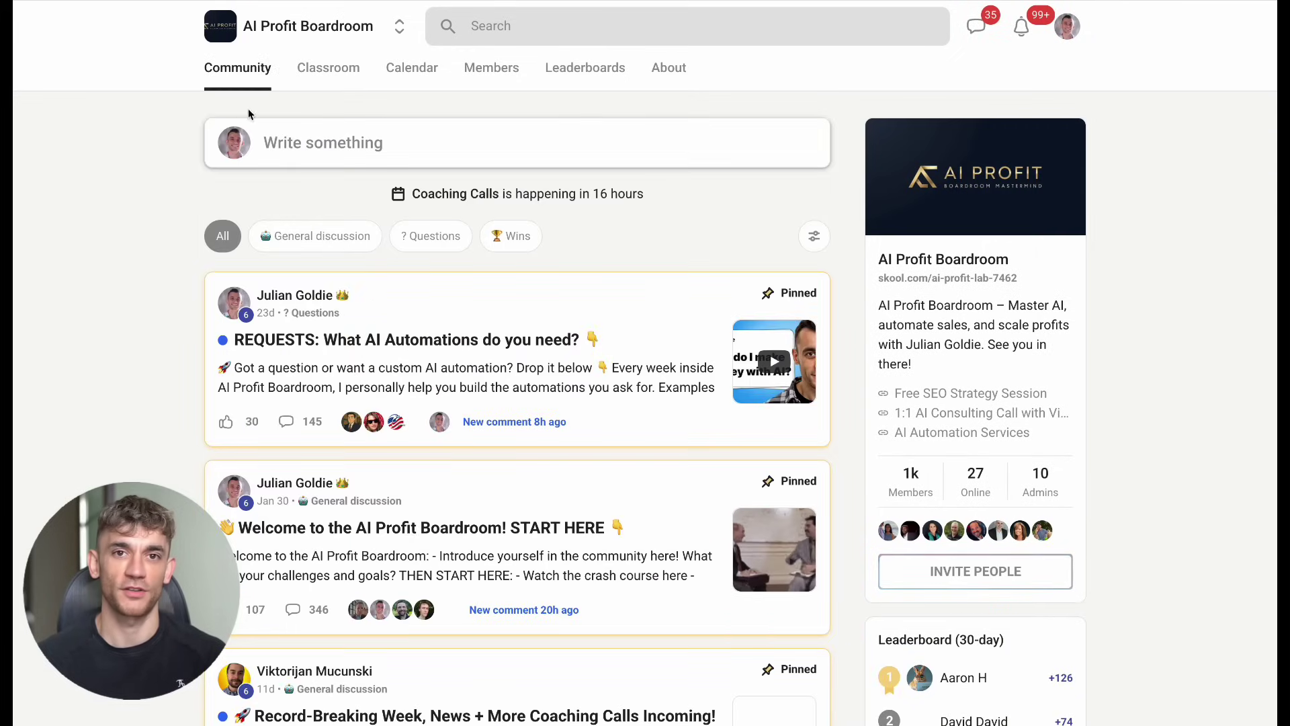
In the AI Profit Boardroom community on Skool, browse the feed of community posts.
{"action": "scroll", "coordinate": [411, 240], "scroll_direction": "down", "scroll_amount": 8}
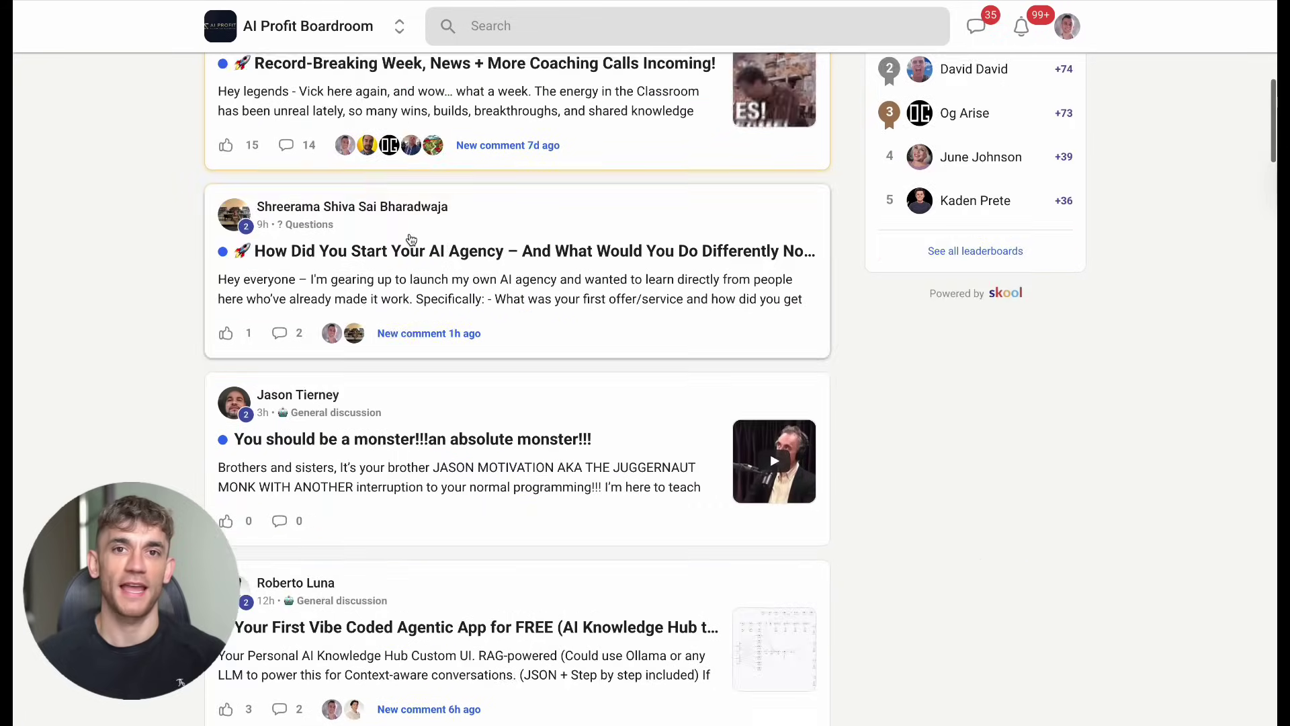
{"action": "scroll", "coordinate": [412, 239], "scroll_direction": "down", "scroll_amount": 5}
{"action": "scroll", "coordinate": [411, 239], "scroll_direction": "up", "scroll_amount": 15}
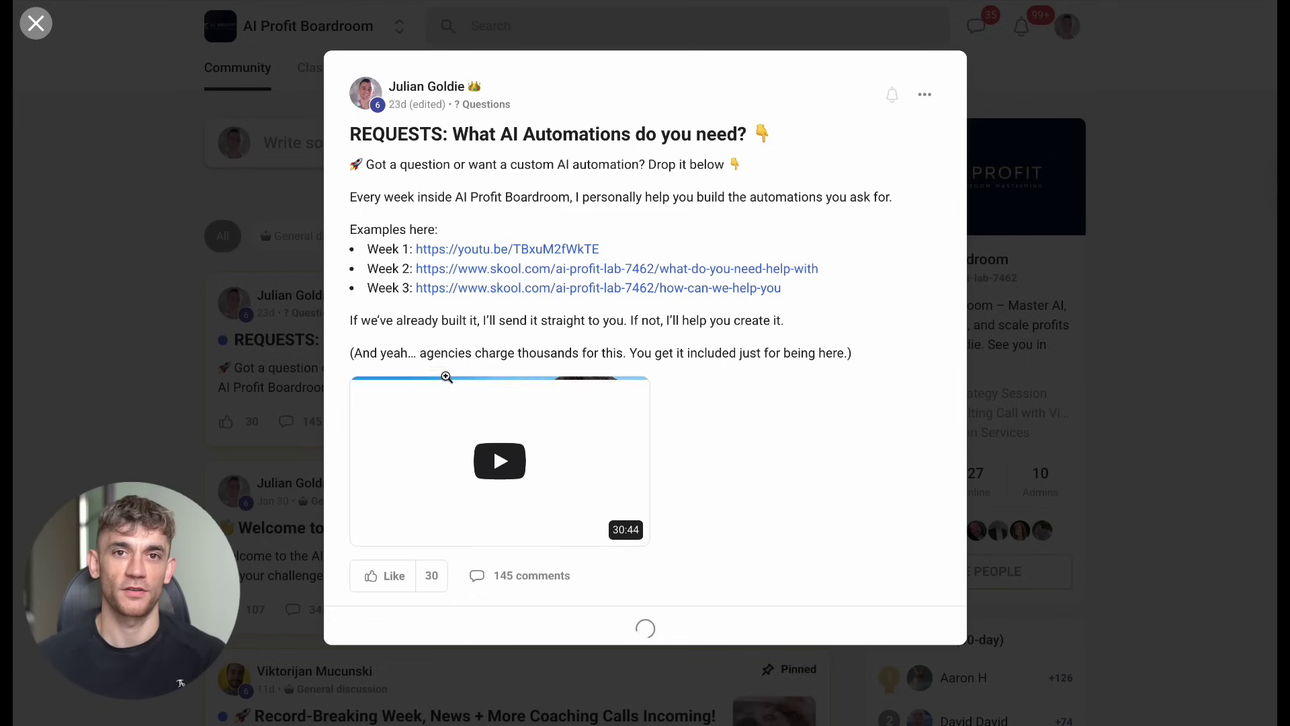
Open the pinned post "REQUESTS: What AI Automations do you need?", review its text and member comments, and close it.
{"action": "left_click", "coordinate": [538, 384]}
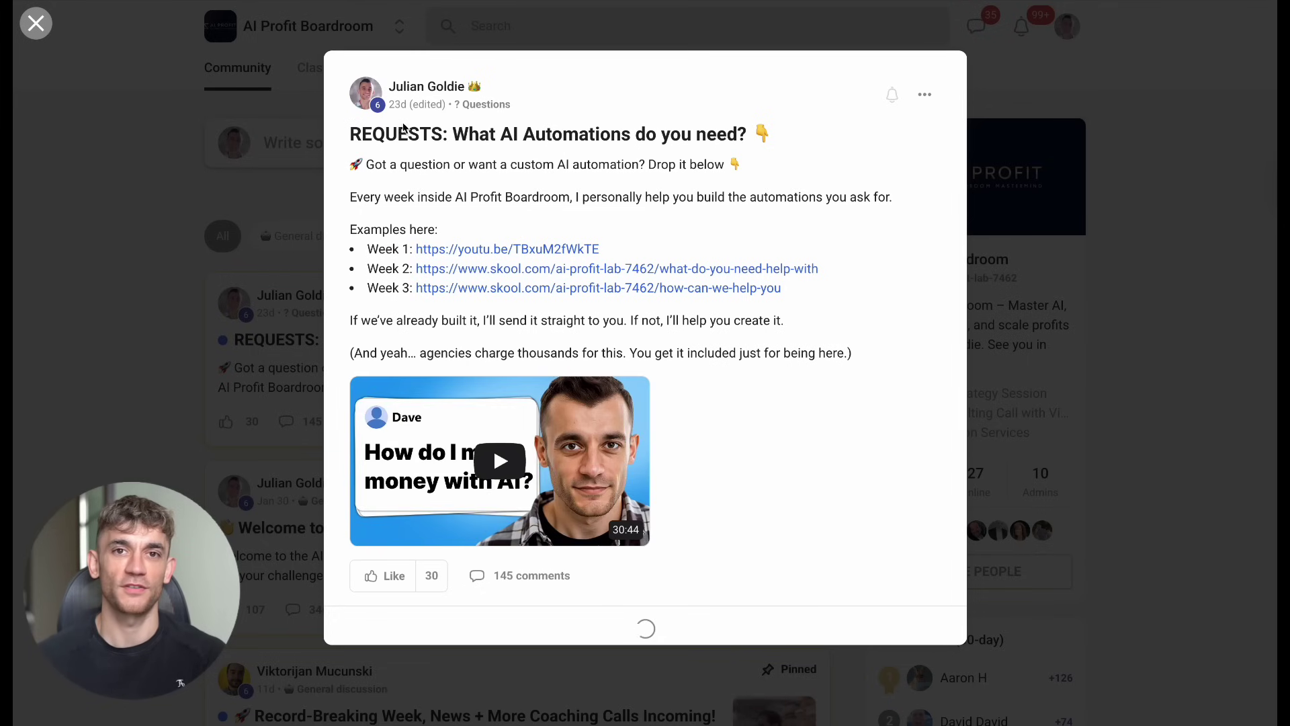
{"action": "left_click_drag", "start_coordinate": [348, 141], "coordinate": [783, 127]}
{"action": "left_click", "coordinate": [797, 125]}
{"action": "scroll", "coordinate": [732, 318], "scroll_direction": "down", "scroll_amount": 15}
{"action": "scroll", "coordinate": [732, 318], "scroll_direction": "down", "scroll_amount": 20}
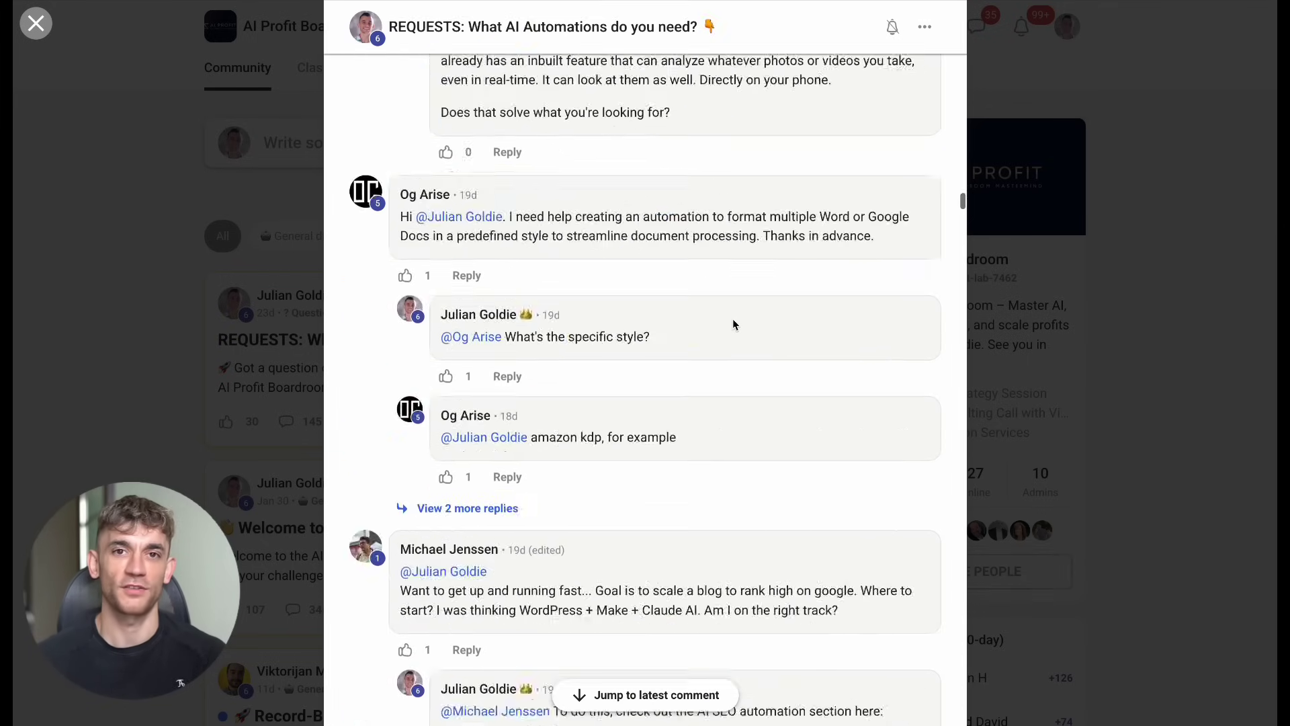
{"action": "scroll", "coordinate": [732, 319], "scroll_direction": "down", "scroll_amount": 20}
{"action": "left_click", "coordinate": [129, 253]}
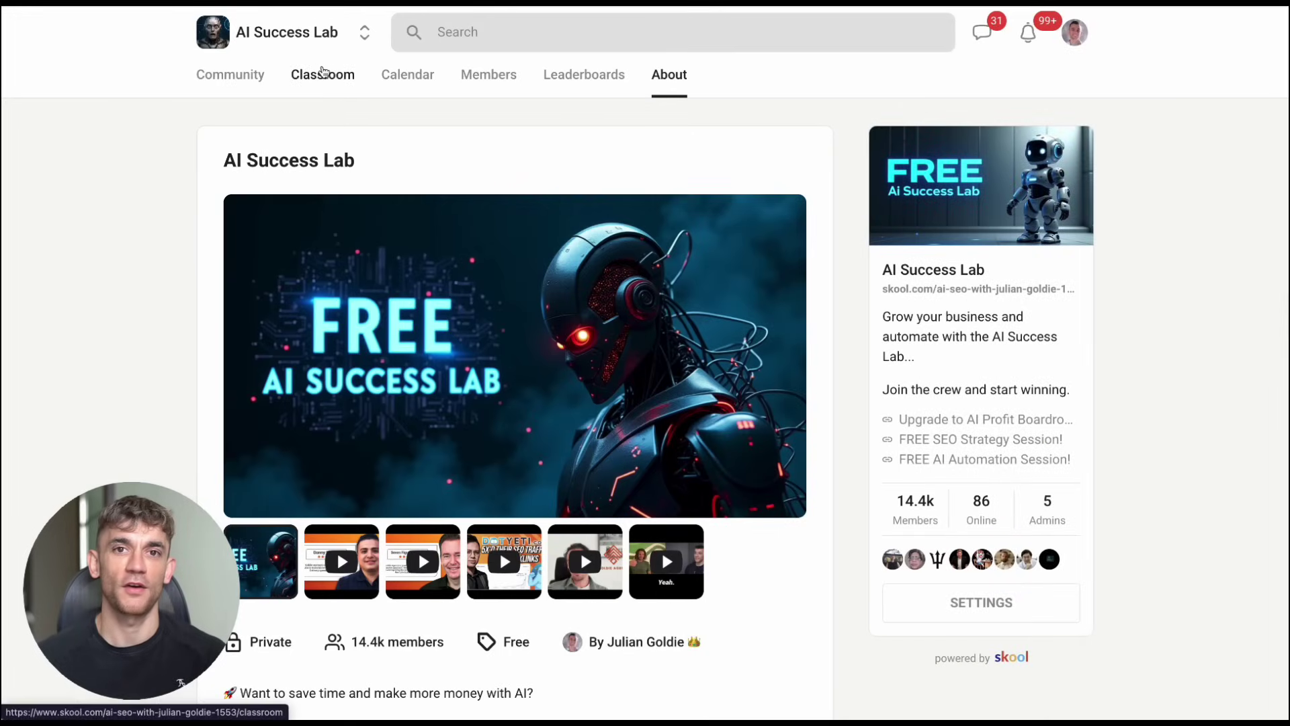
In the AI Success Lab community, view the classroom courses and browse the community posts.
{"action": "left_click", "coordinate": [323, 72]}
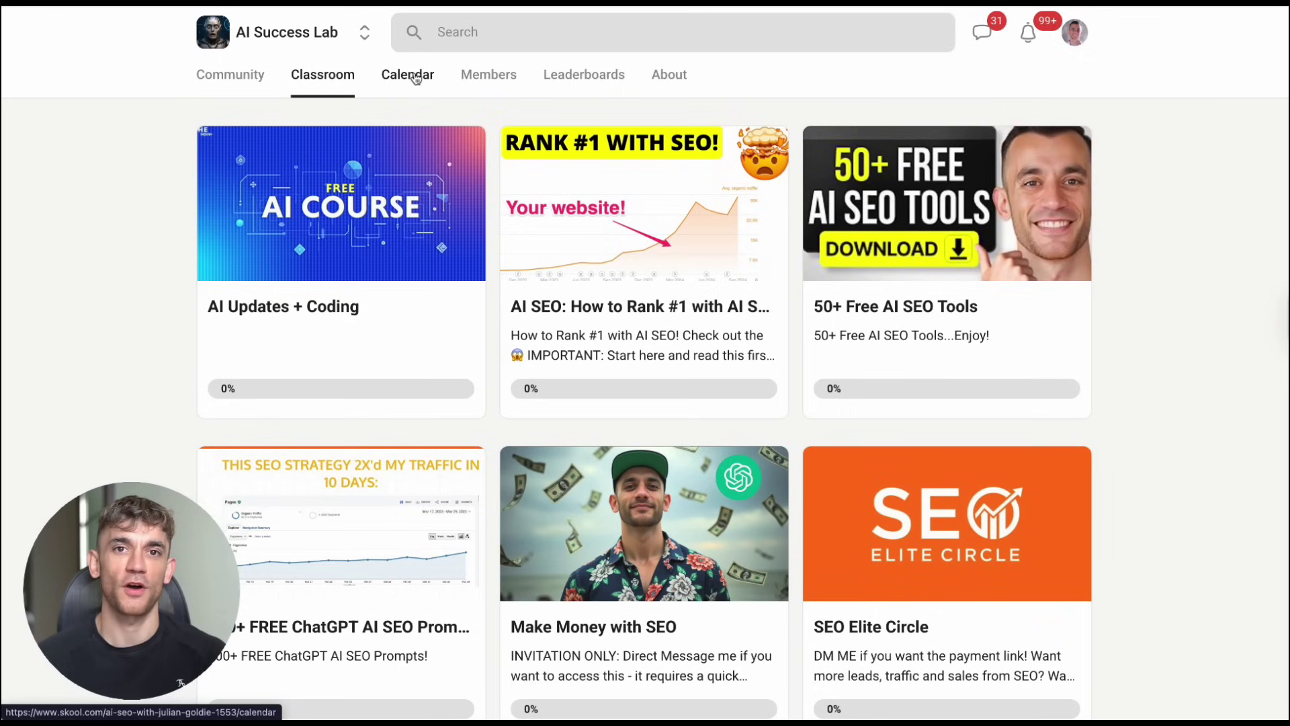
{"action": "left_click", "coordinate": [227, 75]}
{"action": "scroll", "coordinate": [422, 213], "scroll_direction": "down", "scroll_amount": 4}
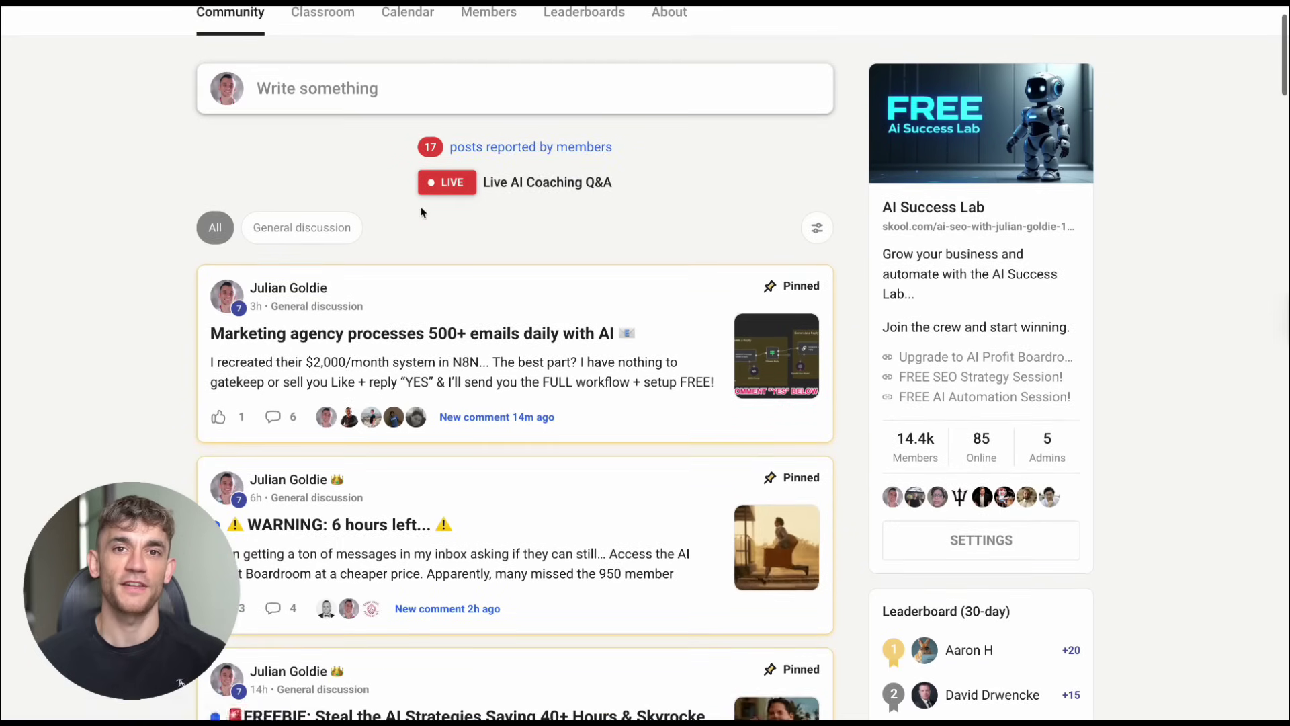
{"action": "scroll", "coordinate": [422, 213], "scroll_direction": "down", "scroll_amount": 14}
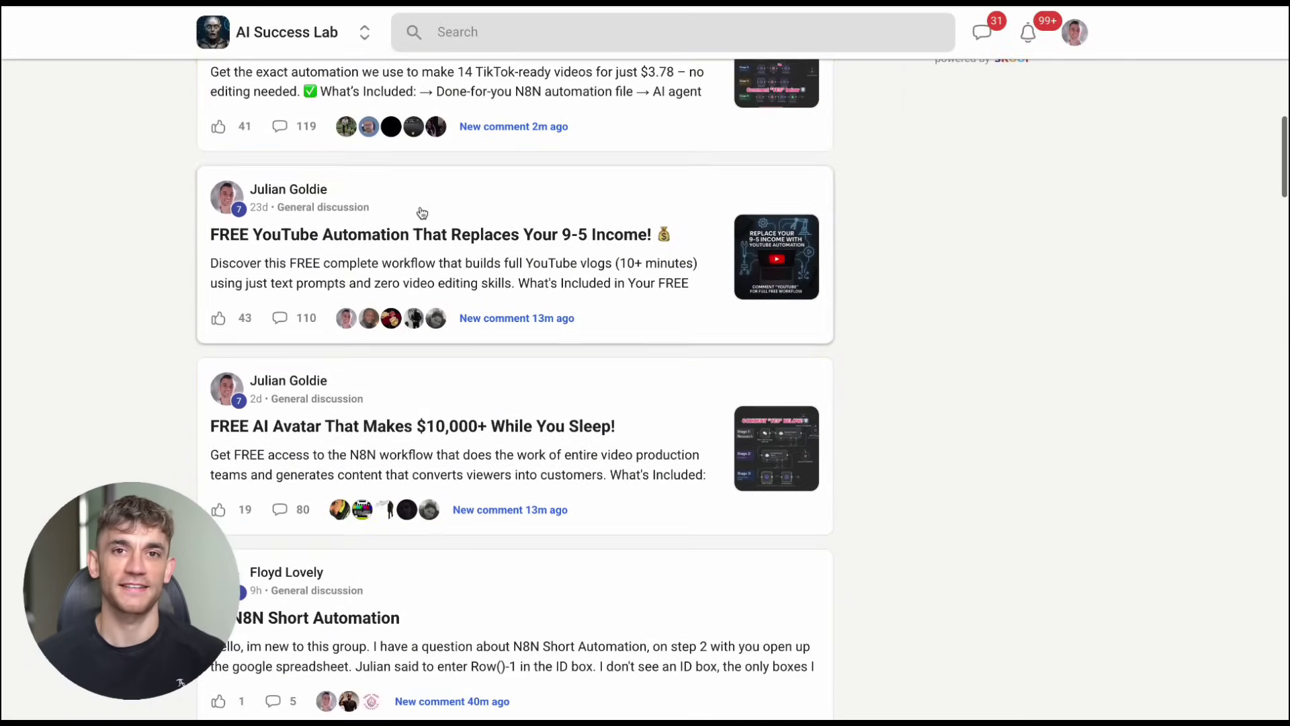
{"action": "scroll", "coordinate": [422, 213], "scroll_direction": "up", "scroll_amount": 15}
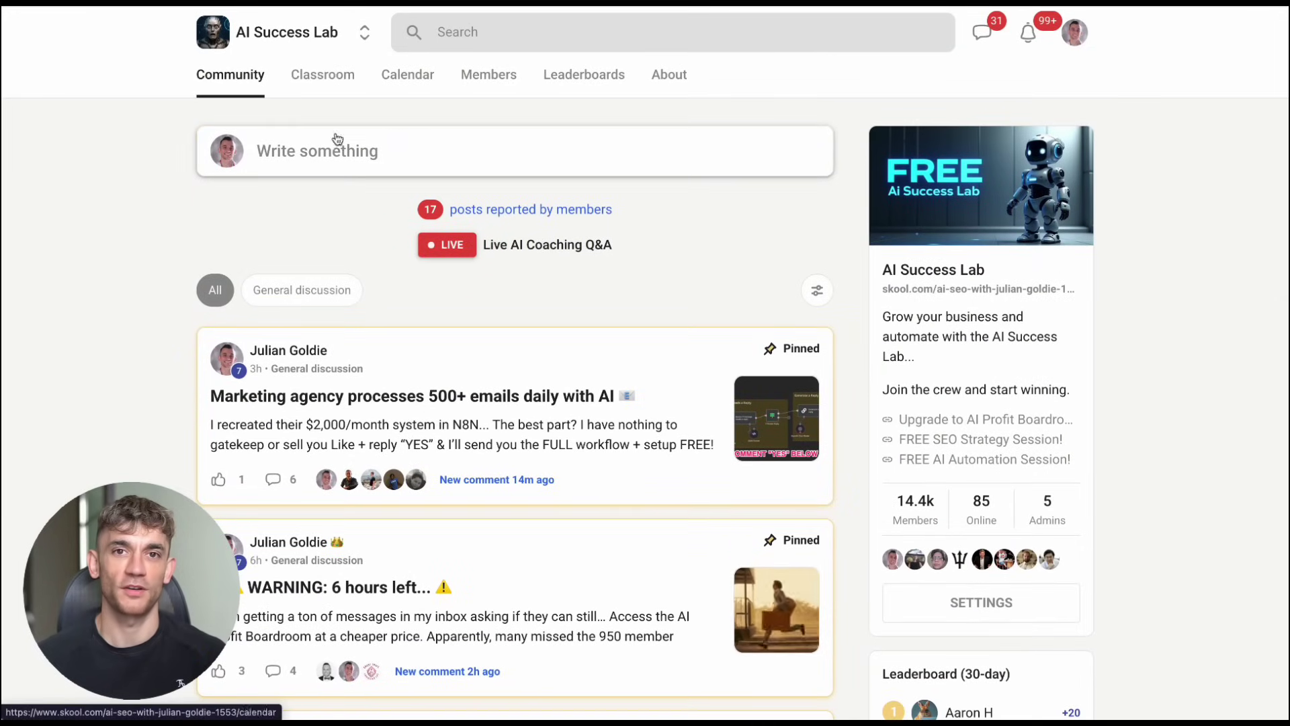
Open the AI Updates + Coding course in the classroom and look through its lesson list.
{"action": "left_click", "coordinate": [322, 80]}
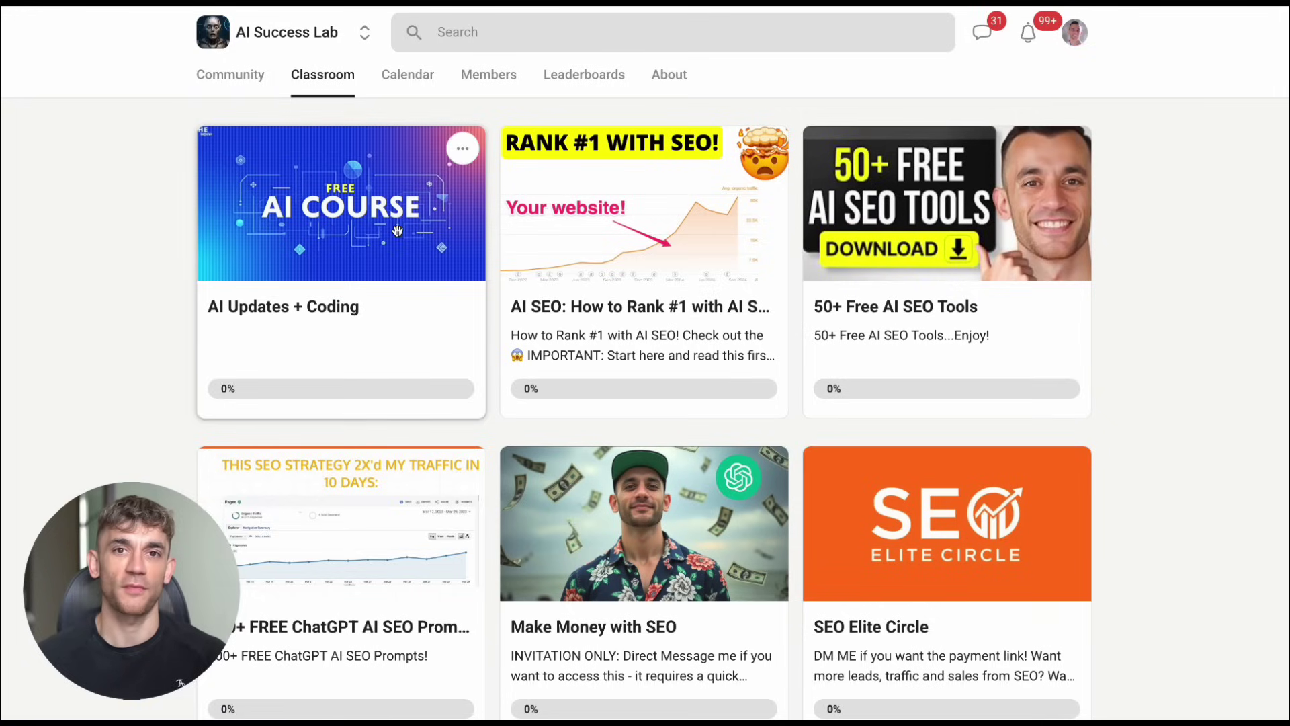
{"action": "left_click", "coordinate": [397, 230]}
{"action": "scroll", "coordinate": [628, 188], "scroll_direction": "down", "scroll_amount": 1}
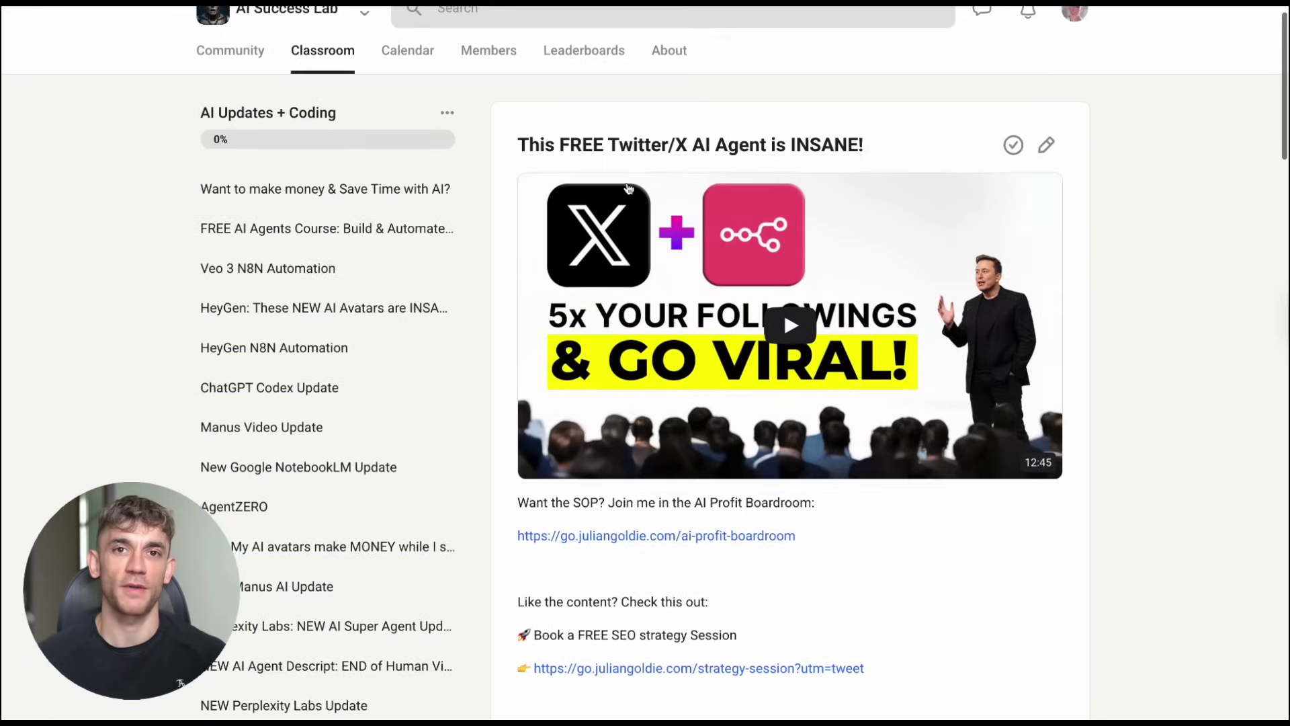
{"action": "scroll", "coordinate": [338, 353], "scroll_direction": "down", "scroll_amount": 20}
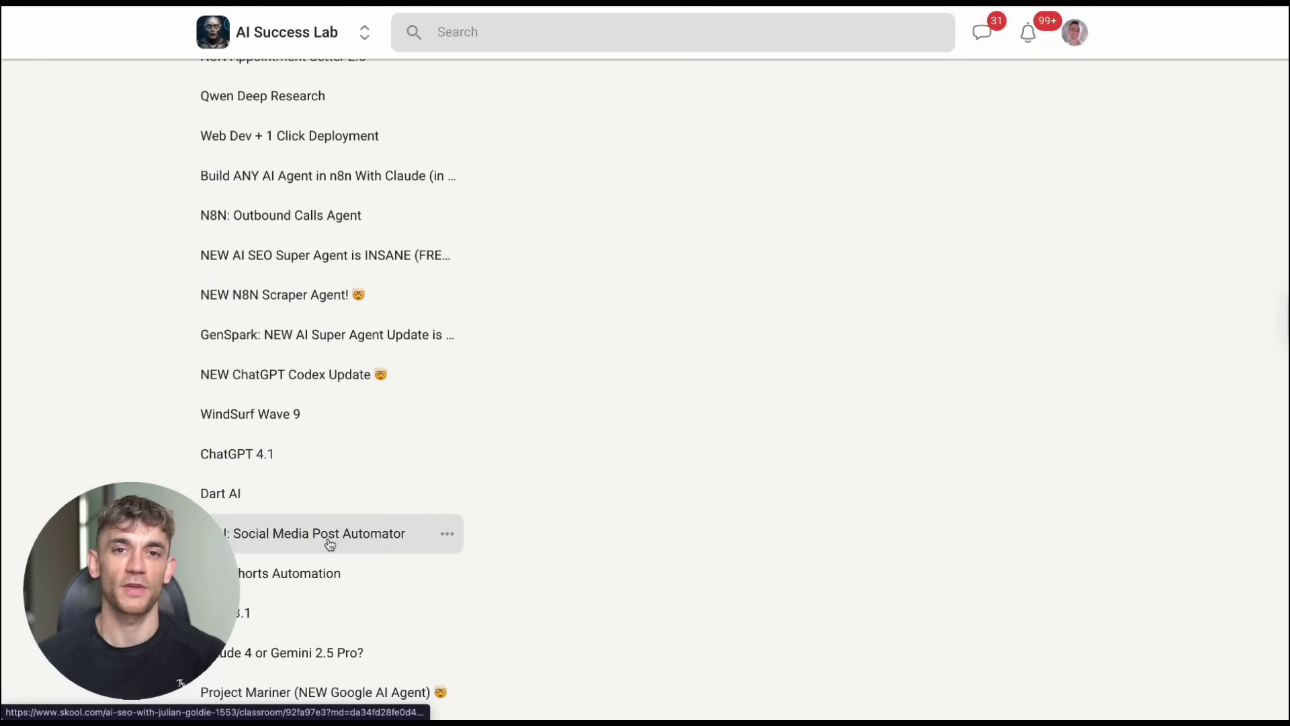
Open the Social Media Post Automator lesson and review its workflow parts, the N8N IDs JSON and the resources.
{"action": "left_click", "coordinate": [330, 543]}
{"action": "scroll", "coordinate": [810, 401], "scroll_direction": "down", "scroll_amount": 10}
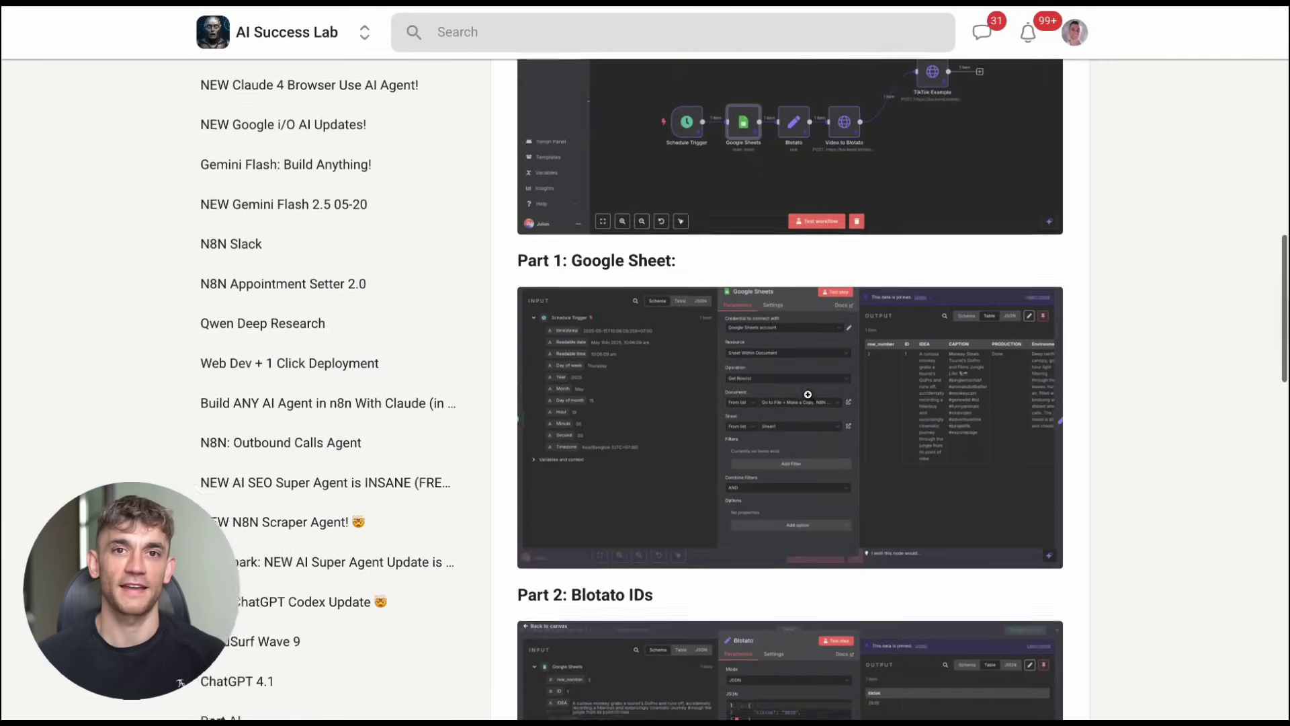
{"action": "scroll", "coordinate": [808, 394], "scroll_direction": "down", "scroll_amount": 20}
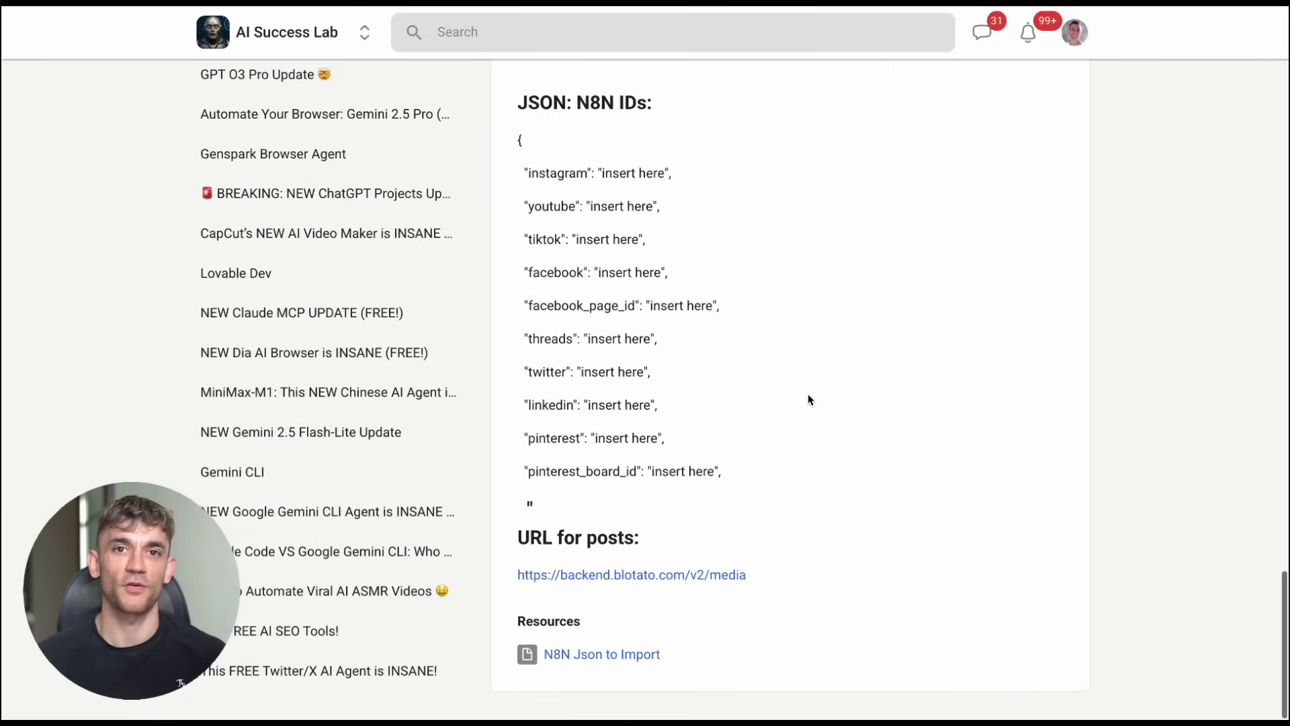